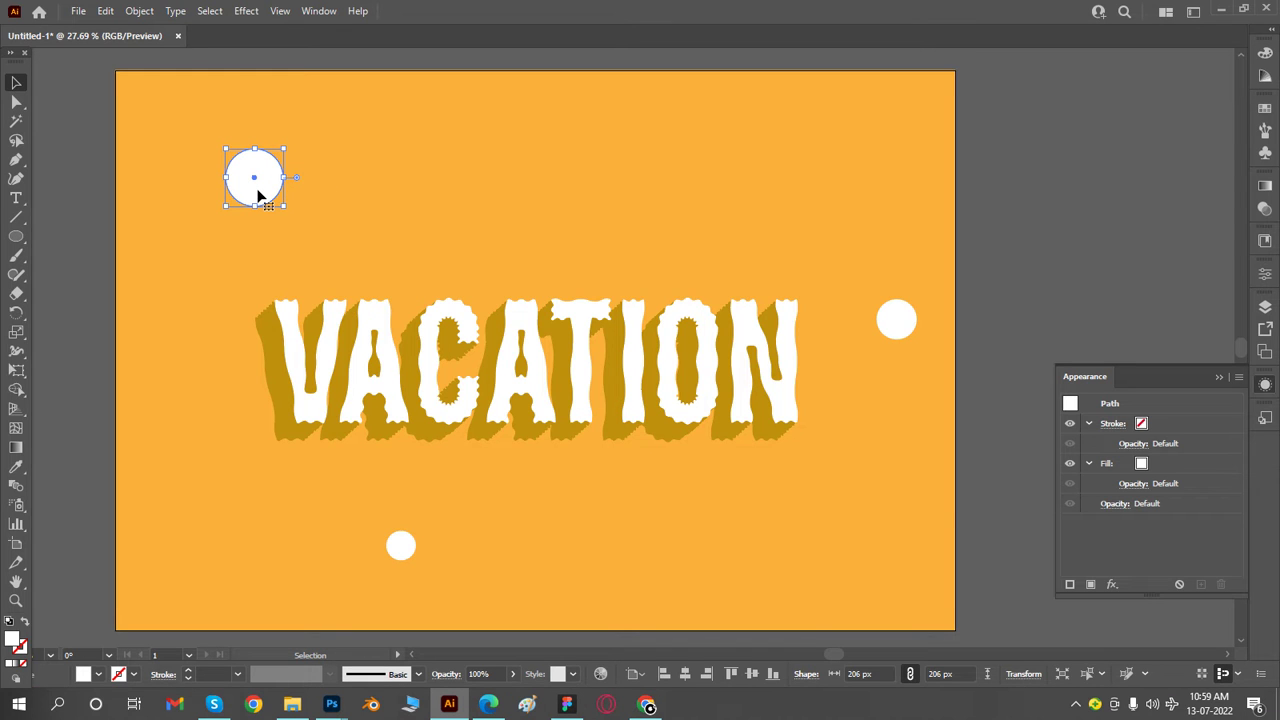
left_click(319, 11)
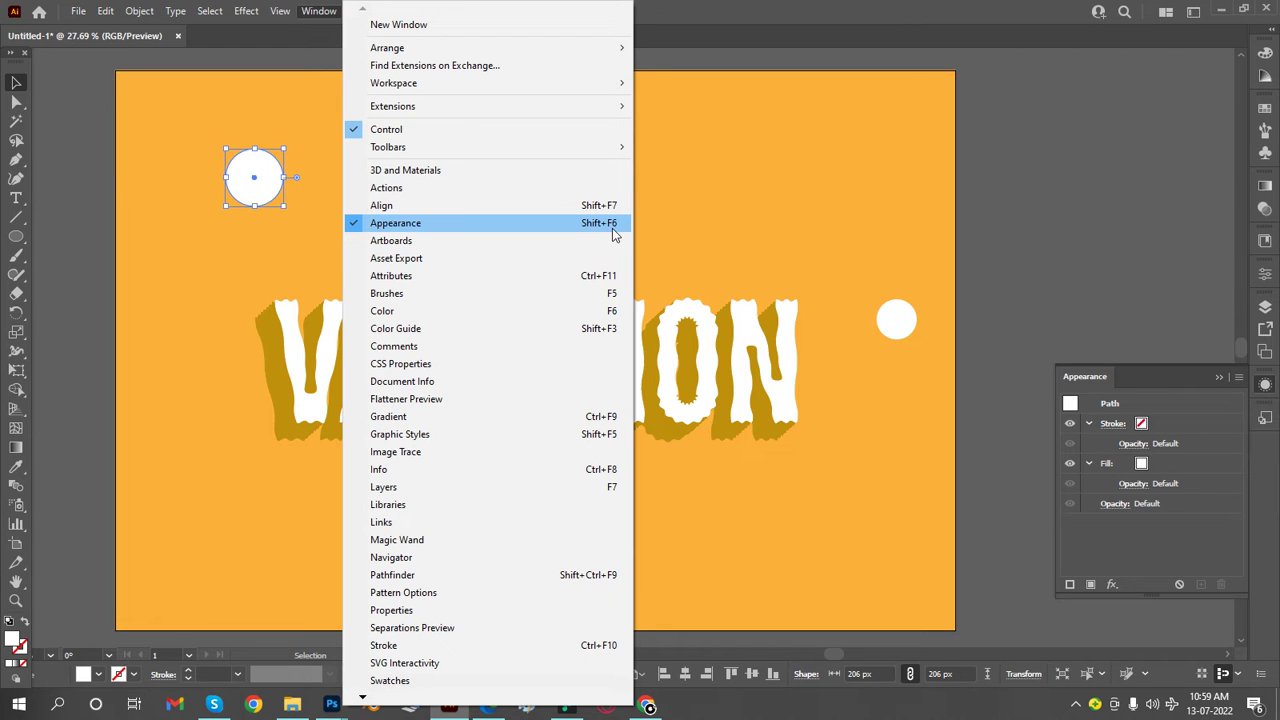
left_click(59, 214)
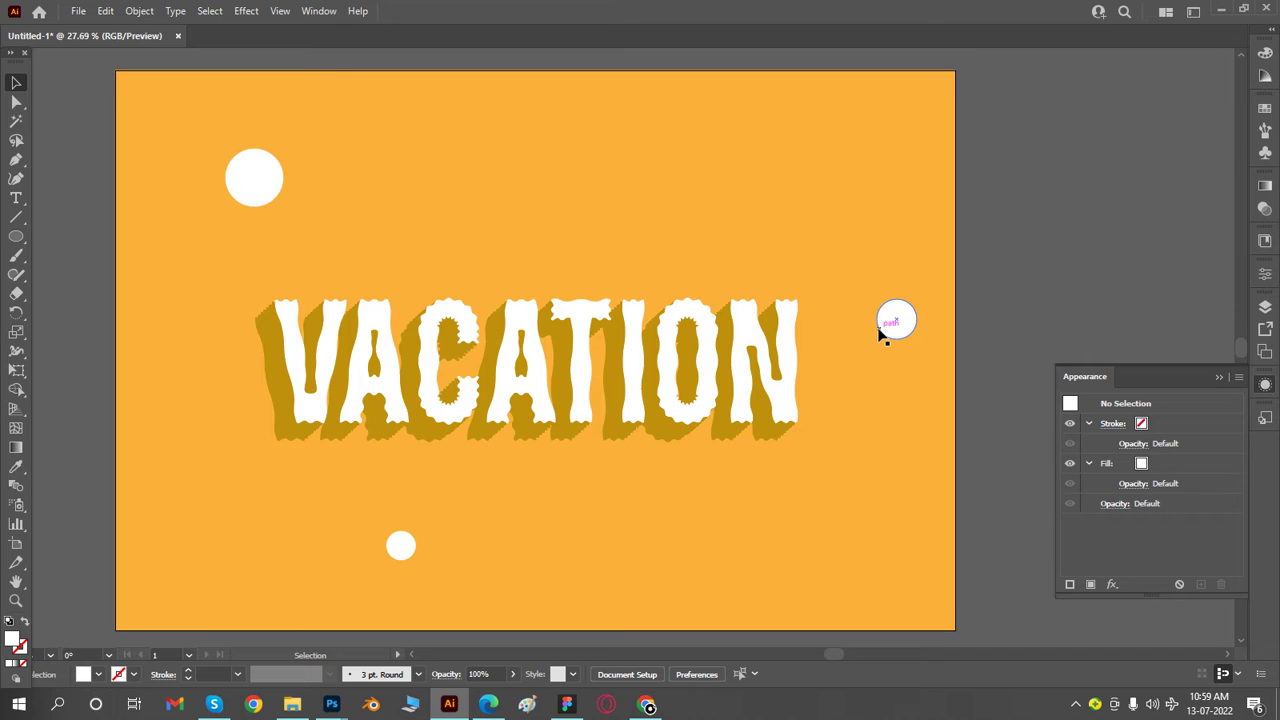
left_click(268, 187)
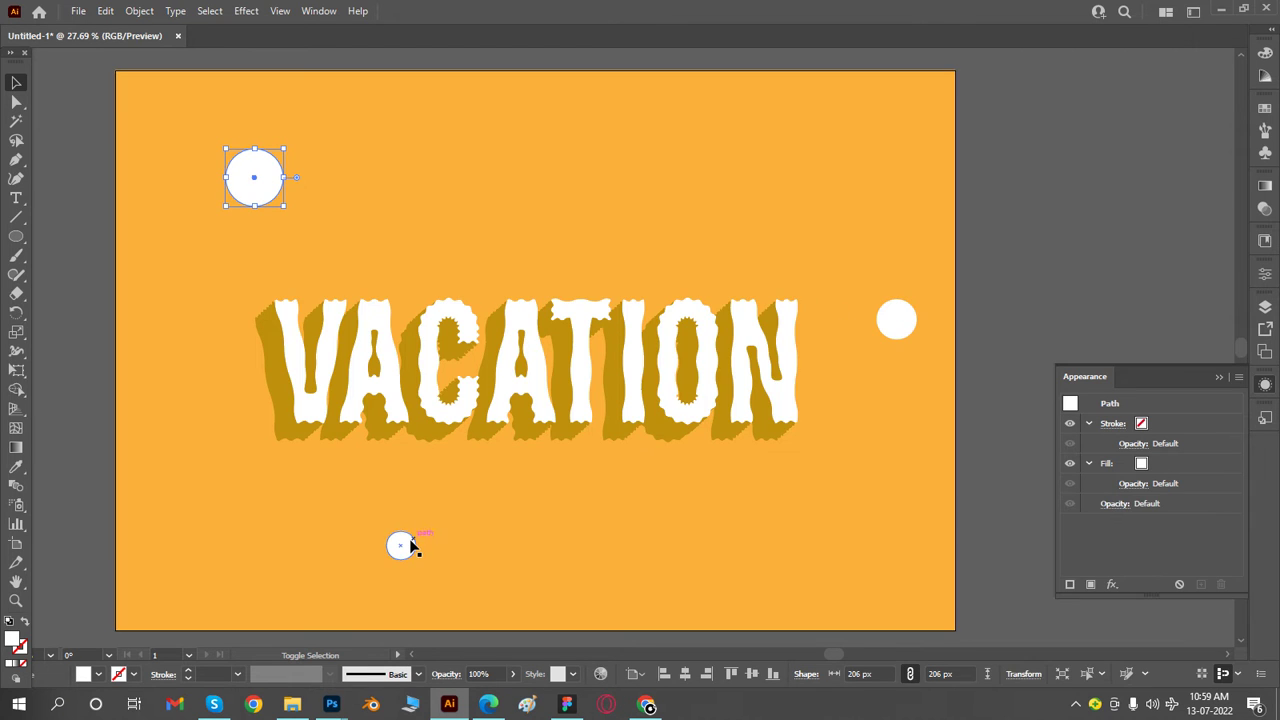
left_click(402, 545, "shift")
left_click(907, 329, "shift")
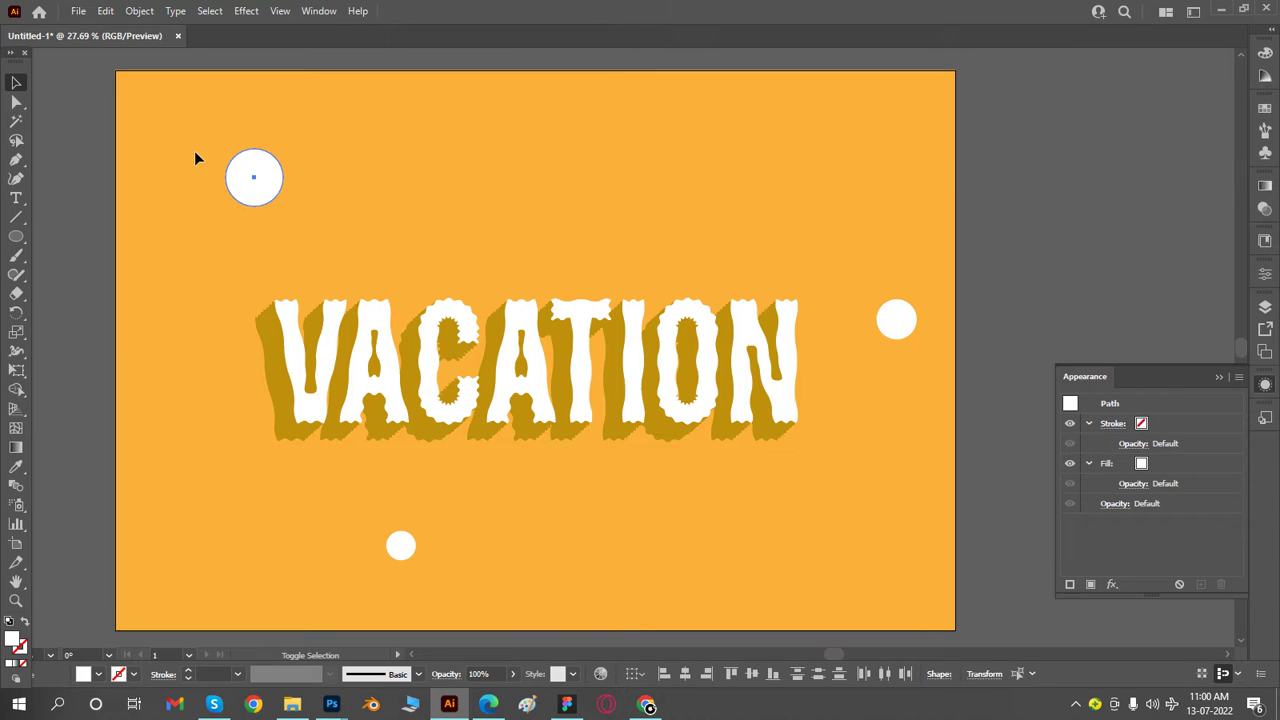
- Move the large white circle above the V about 56 px right and 34 px down
left_click(270, 195)
left_click_drag(270, 195, 285, 205)
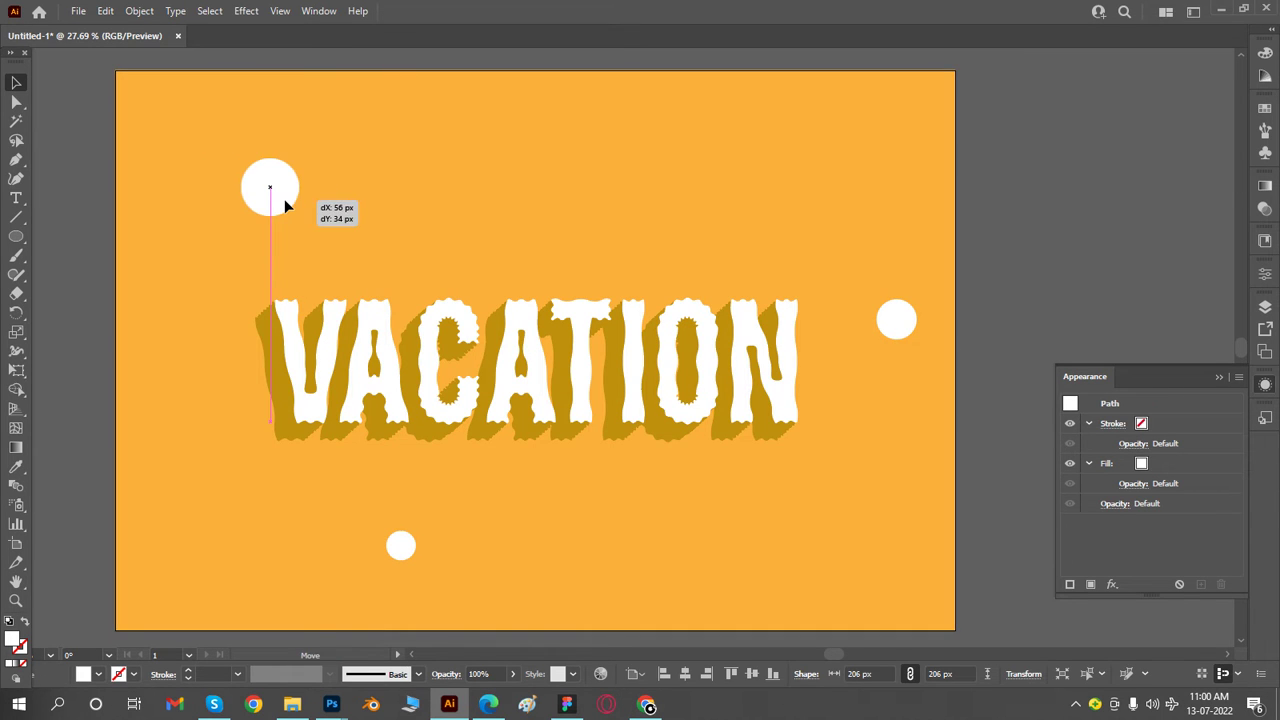
- Add a dark gold Drop Shadow to the large circle: Normal mode, 100% opacity, -10 px X offset, 9 px Y offset, 0 px blur
left_click(1111, 584)
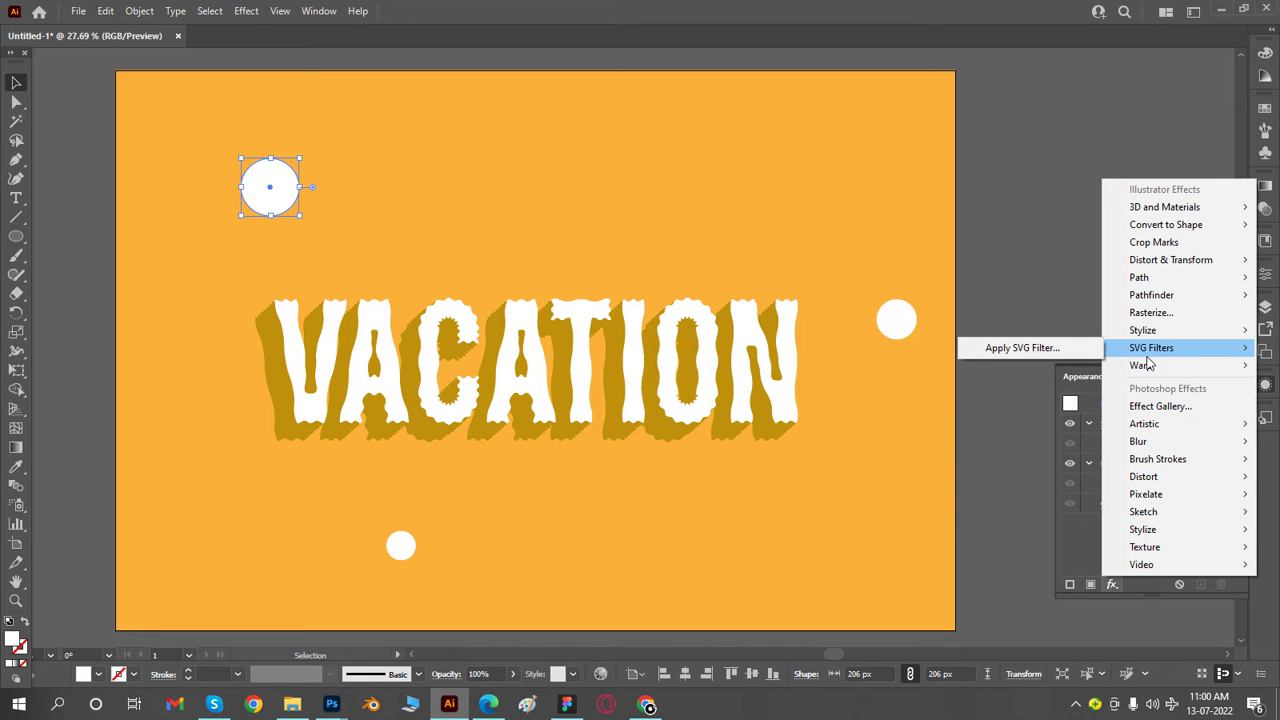
mouse_move(1150, 330)
left_click(1030, 337)
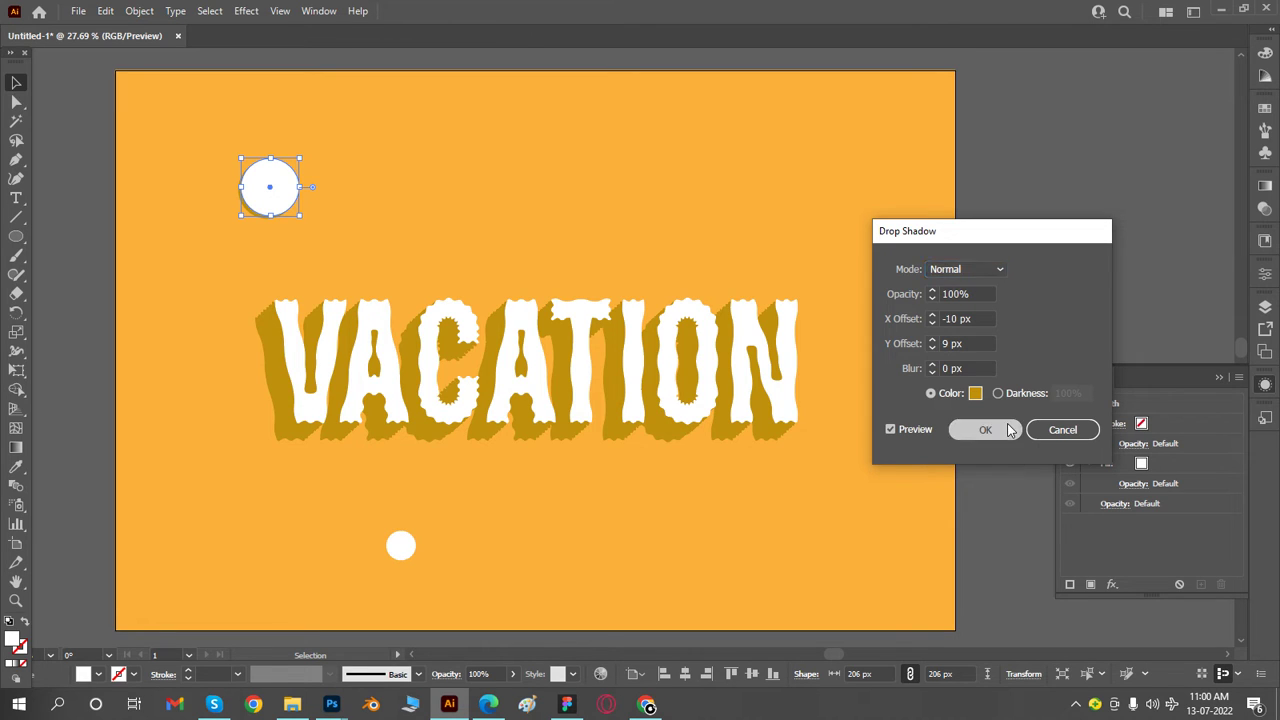
left_click(995, 431)
- Duplicate the large circle's Drop Shadow effect several times to stack it into a long extruded shadow
left_click(1157, 504)
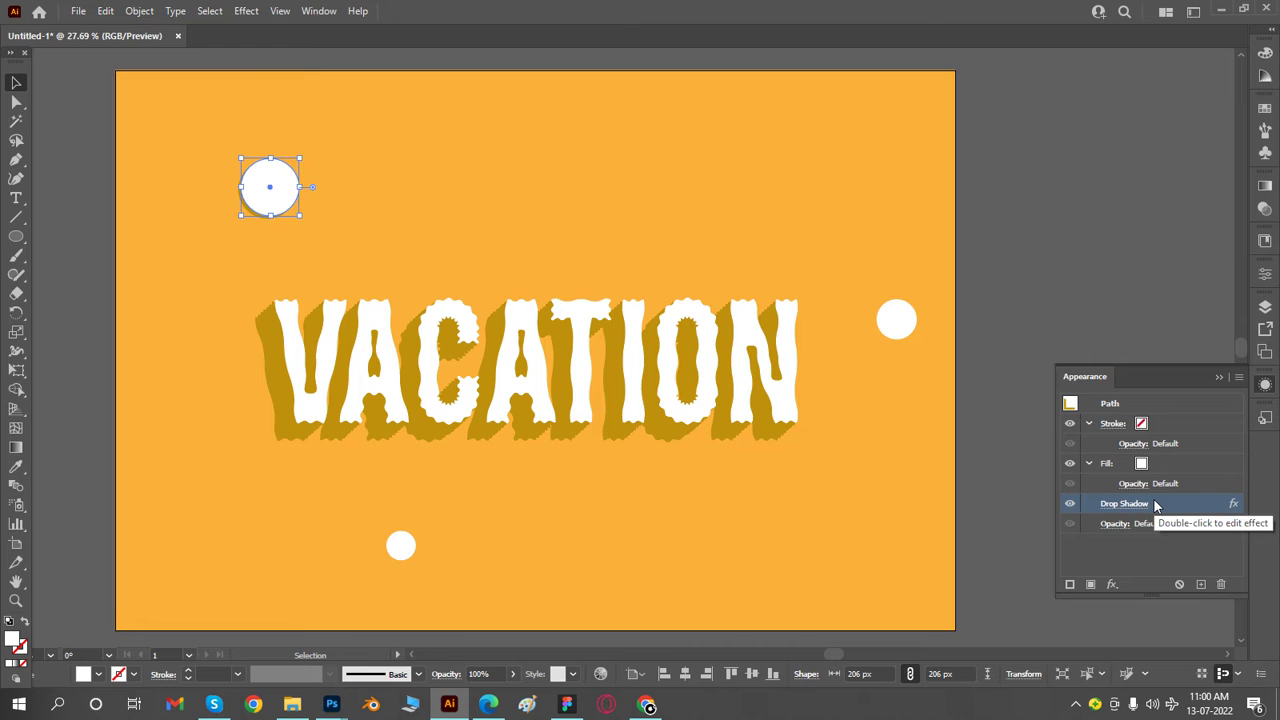
left_click(1199, 585)
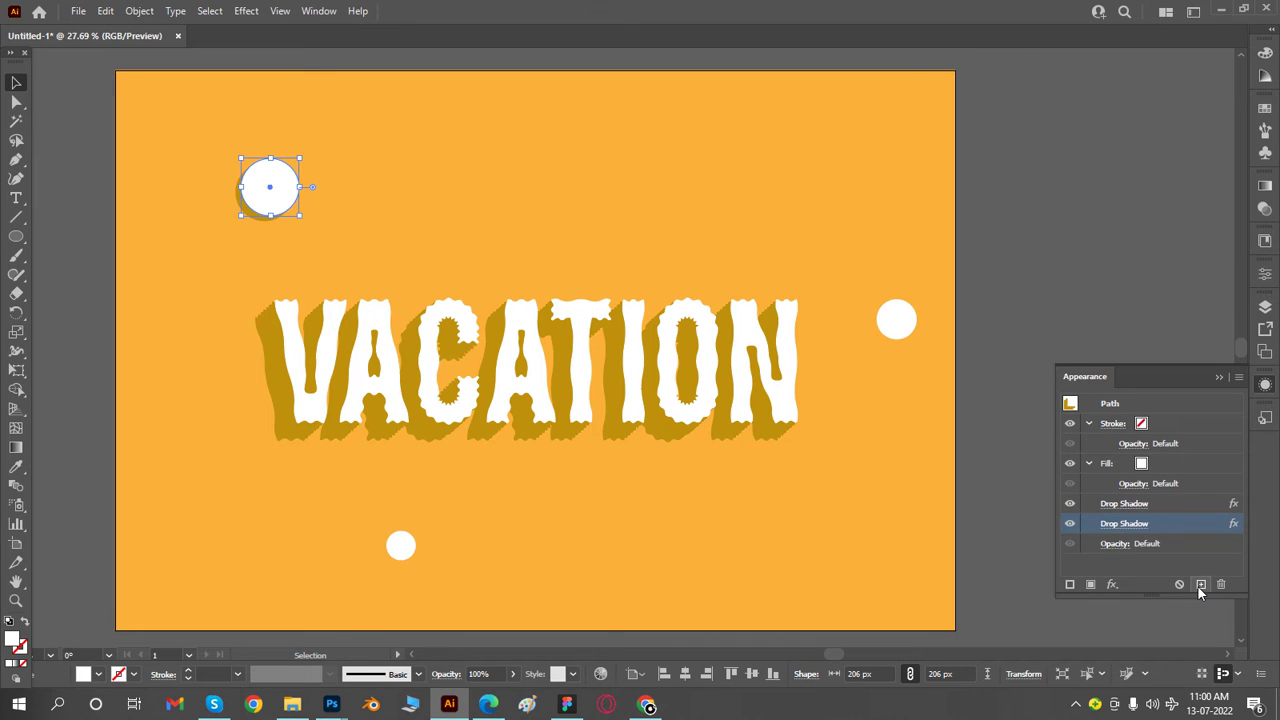
left_click(1199, 585)
left_click(1199, 585)
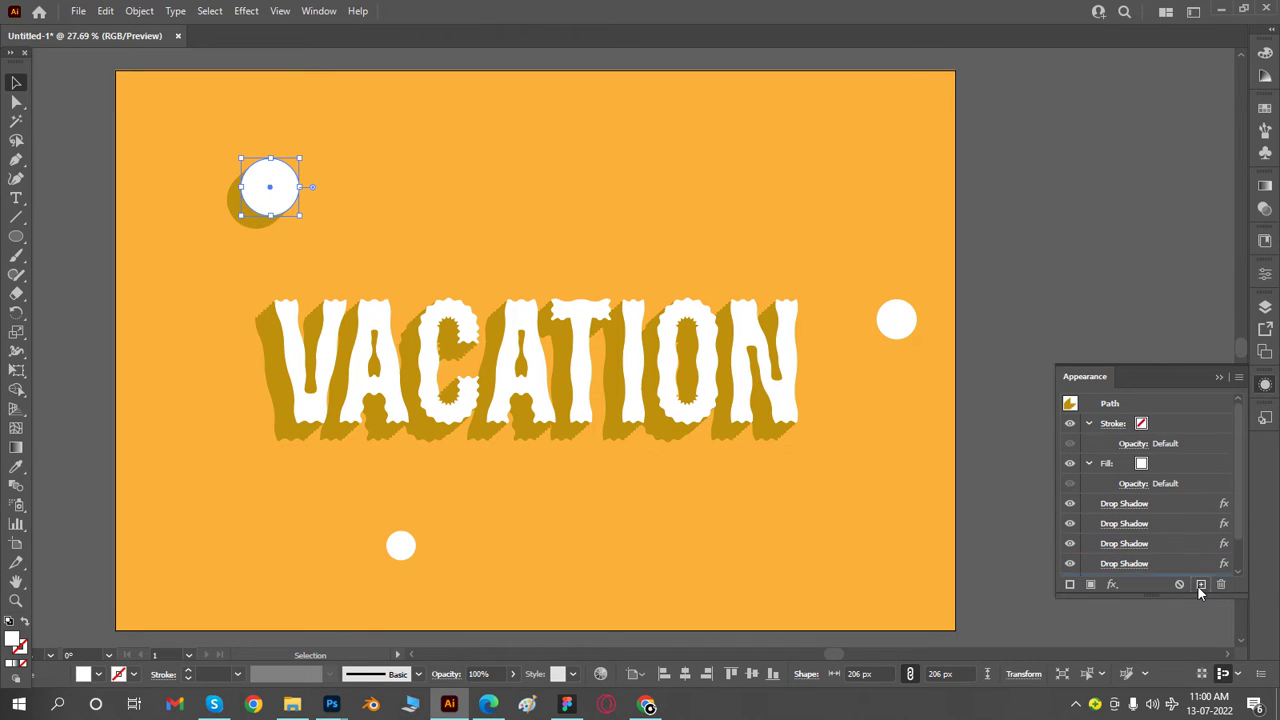
left_click(1199, 585)
left_click(1199, 585)
left_click(95, 240)
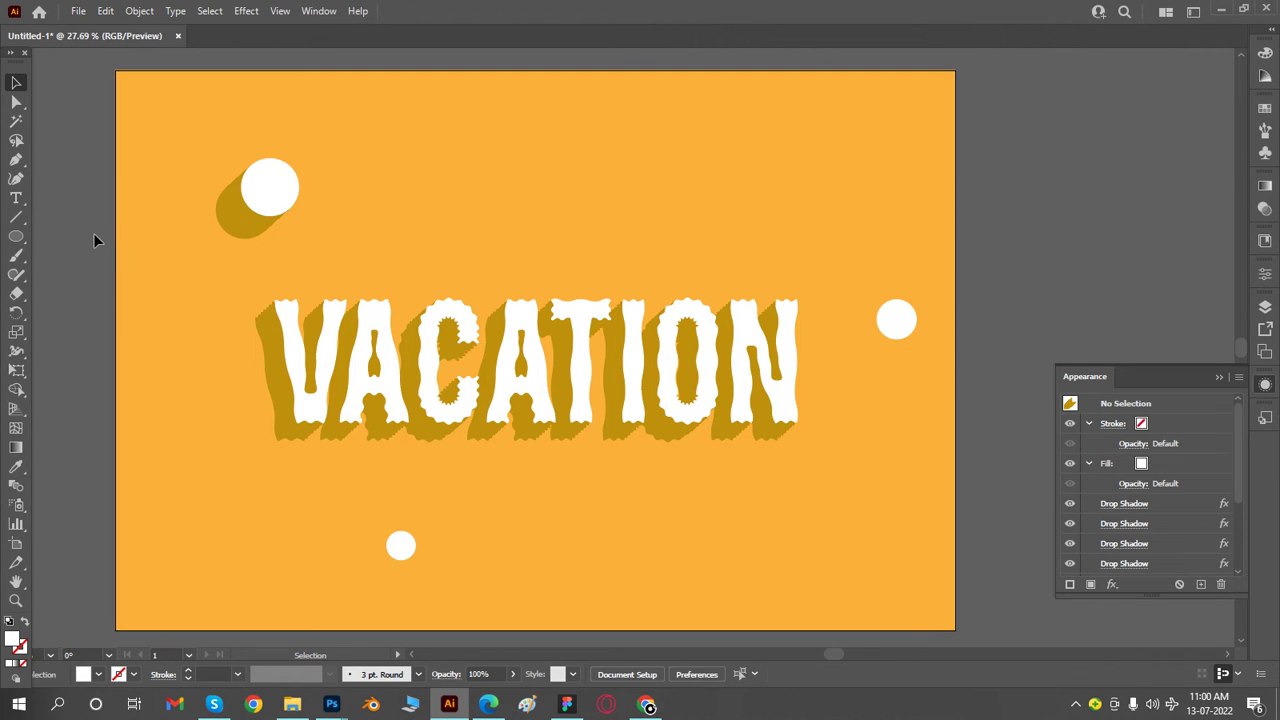
left_click(253, 219)
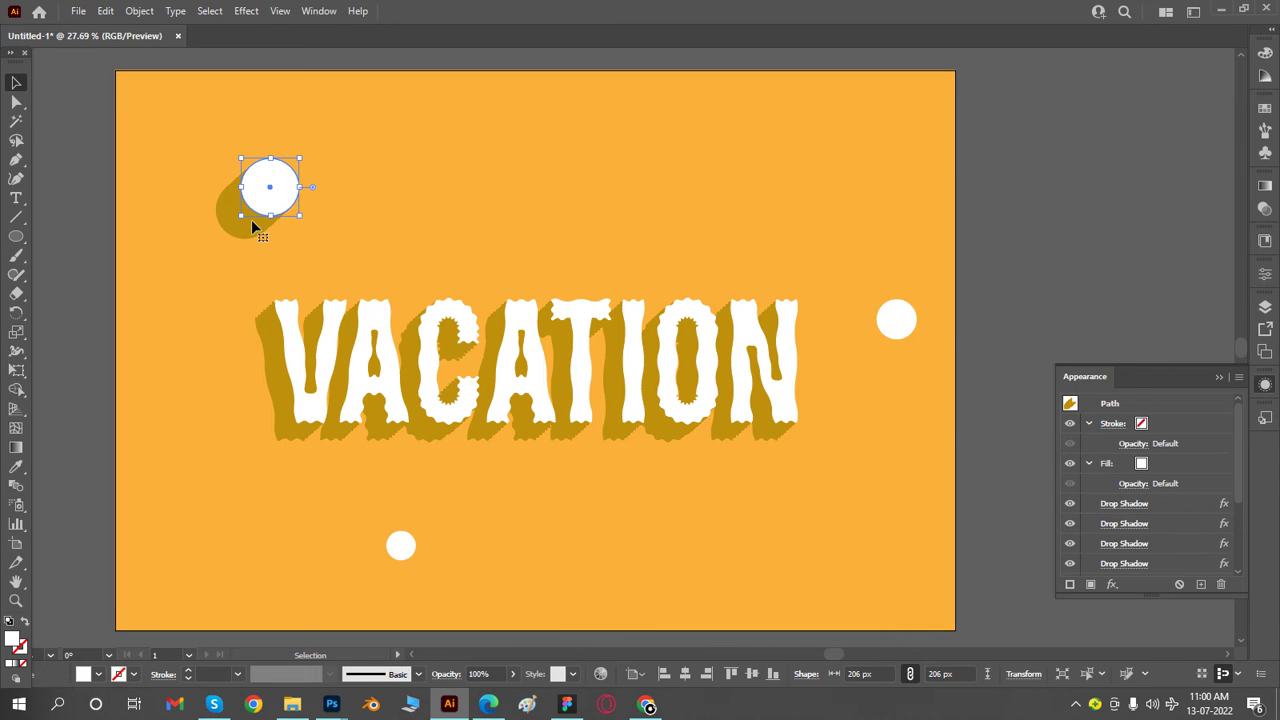
- Apply a dark gold Drop Shadow to the circle beside the N, with Normal mode, 100% opacity, offsets -10 px and 9 px, 0 px blur
left_click(902, 336)
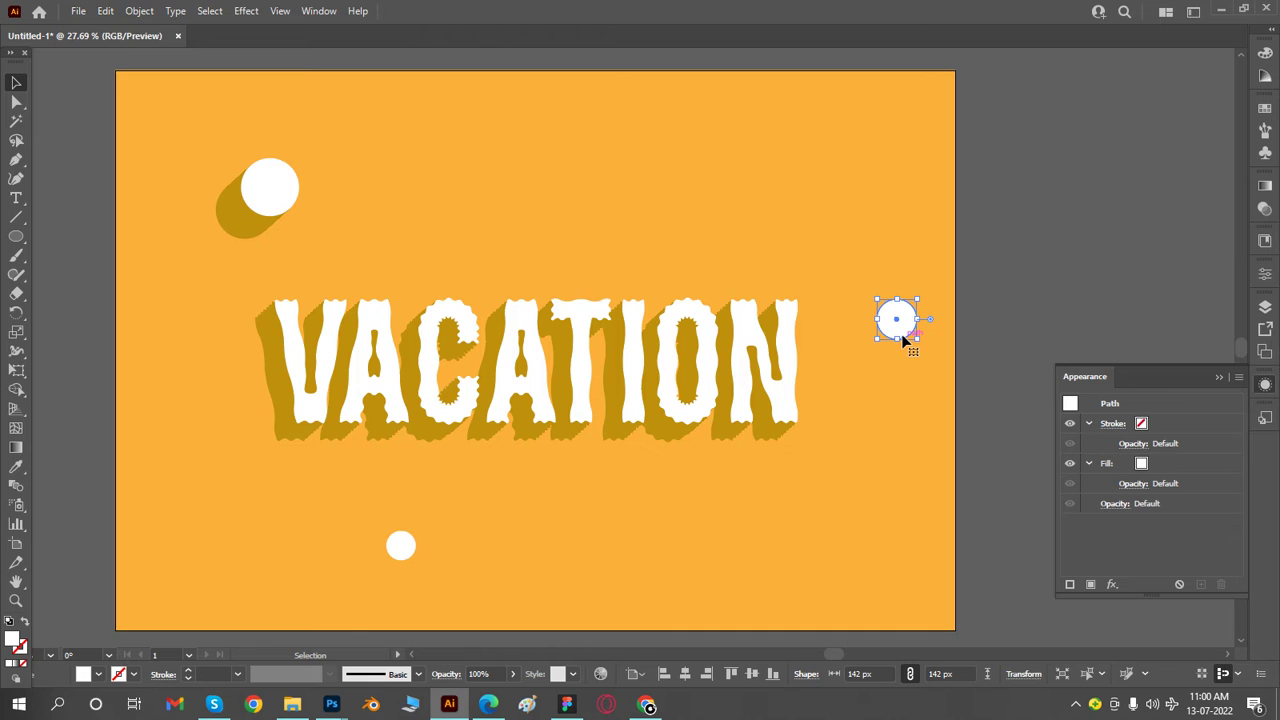
left_click(1117, 586)
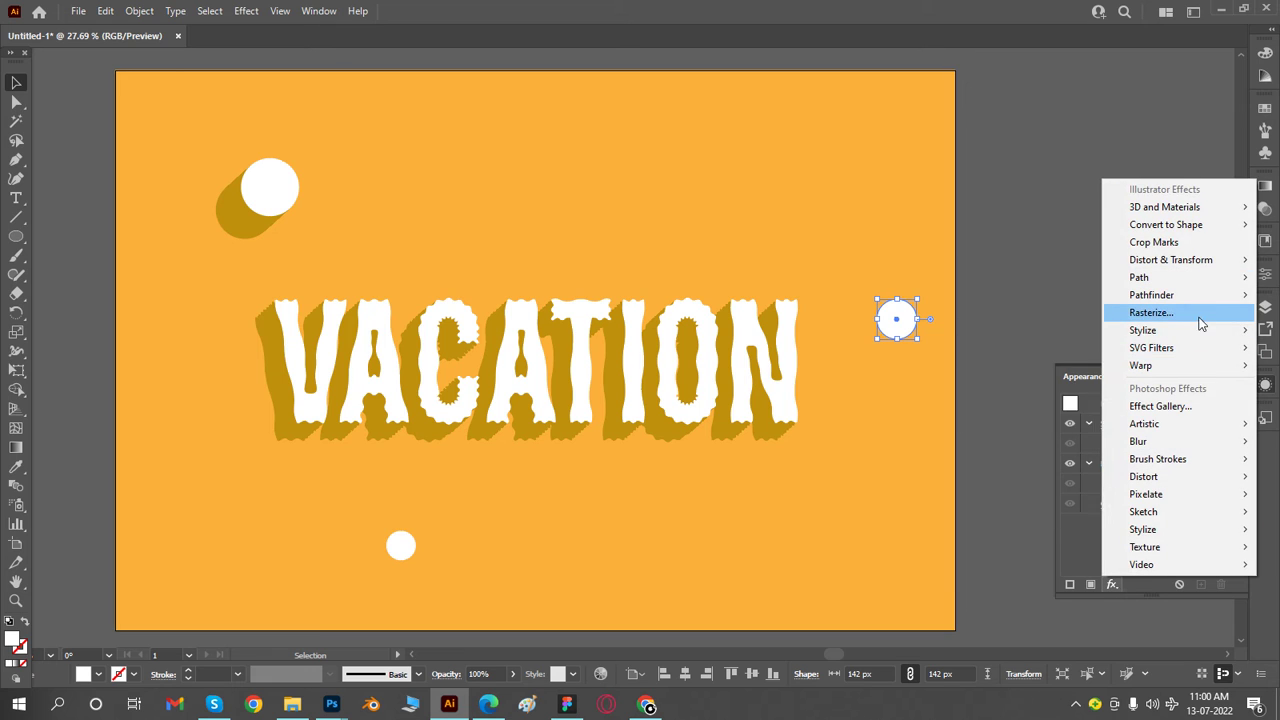
mouse_move(1184, 337)
left_click(983, 330)
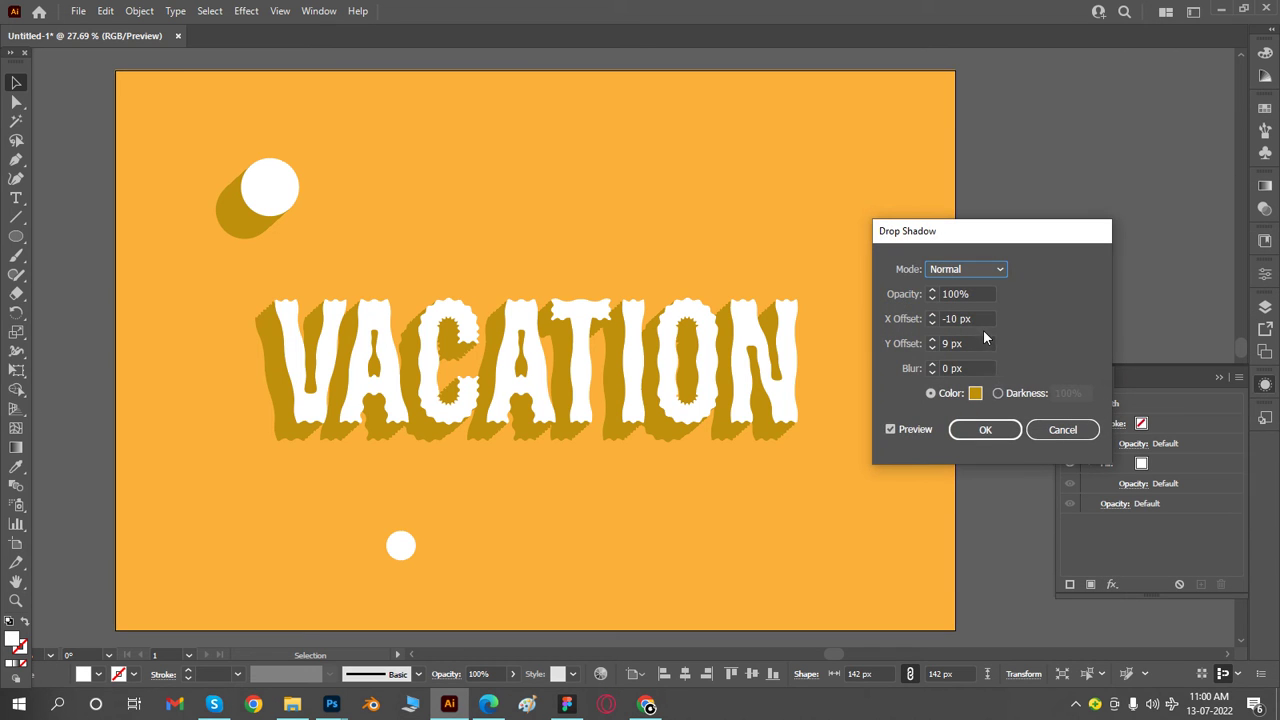
left_click(997, 437)
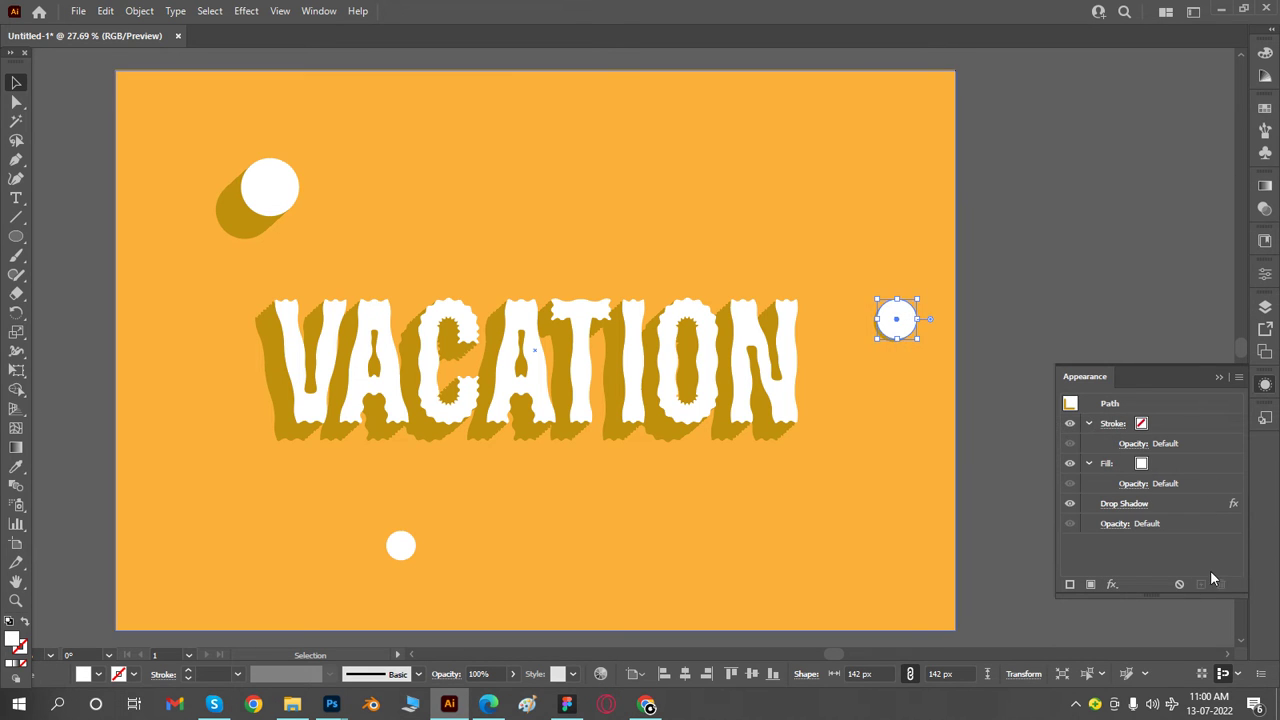
- Duplicate the Drop Shadow effect on the circle beside the N several times to lengthen its shadow
left_click(1166, 503)
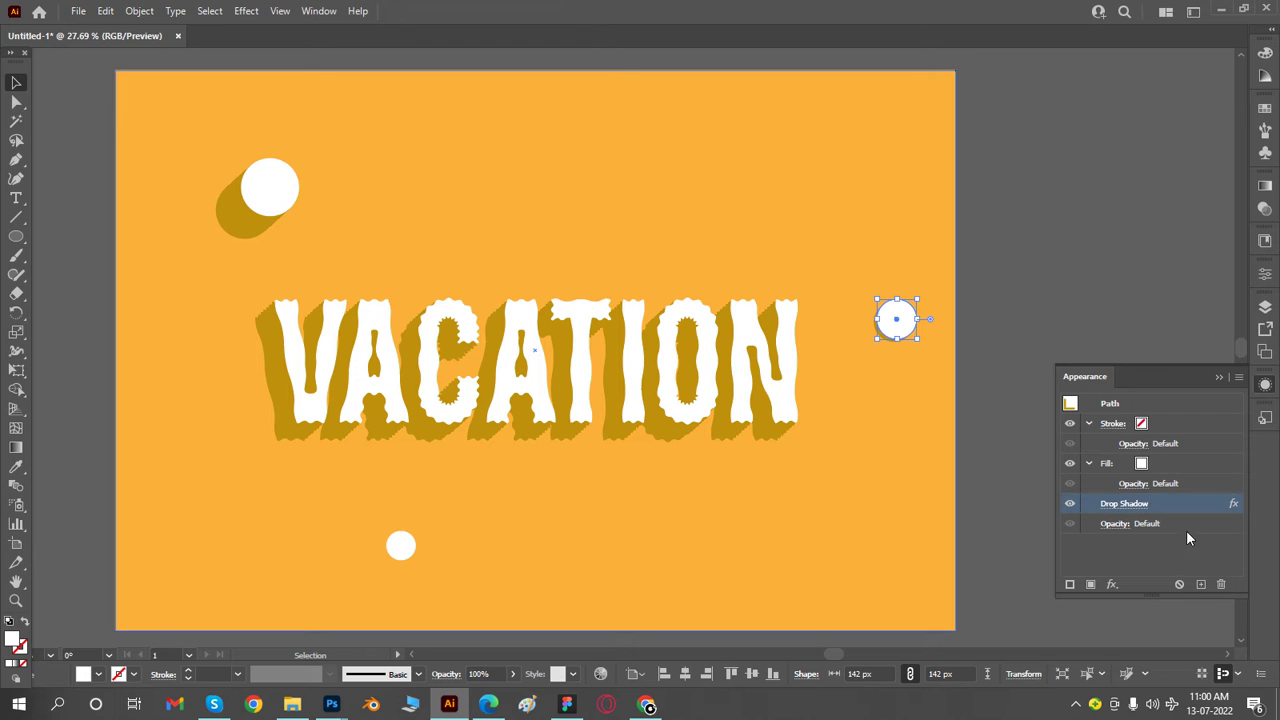
left_click(1205, 584)
left_click(1205, 584)
left_click(1205, 584)
left_click(1205, 584)
- Delete the plain small circle and place two smaller copies of the large shadowed circle, one above the O and one beneath VACATION
left_click(395, 556)
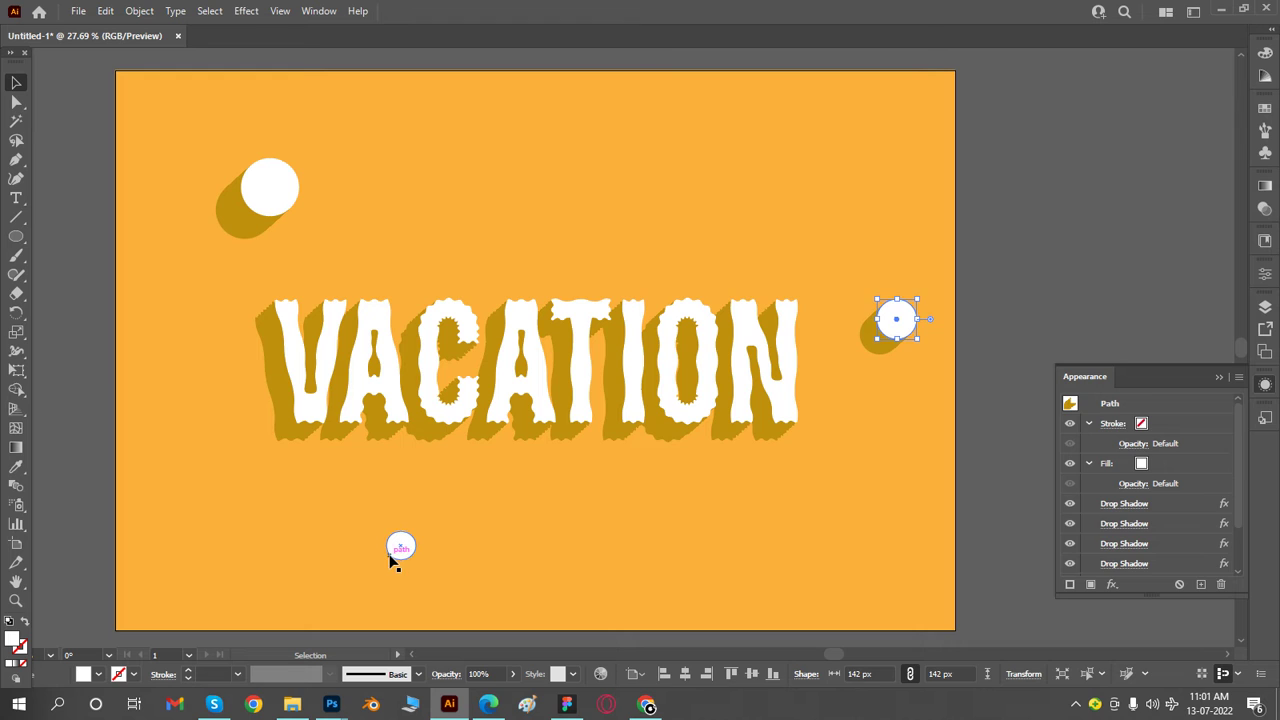
key("Delete")
left_click(283, 200)
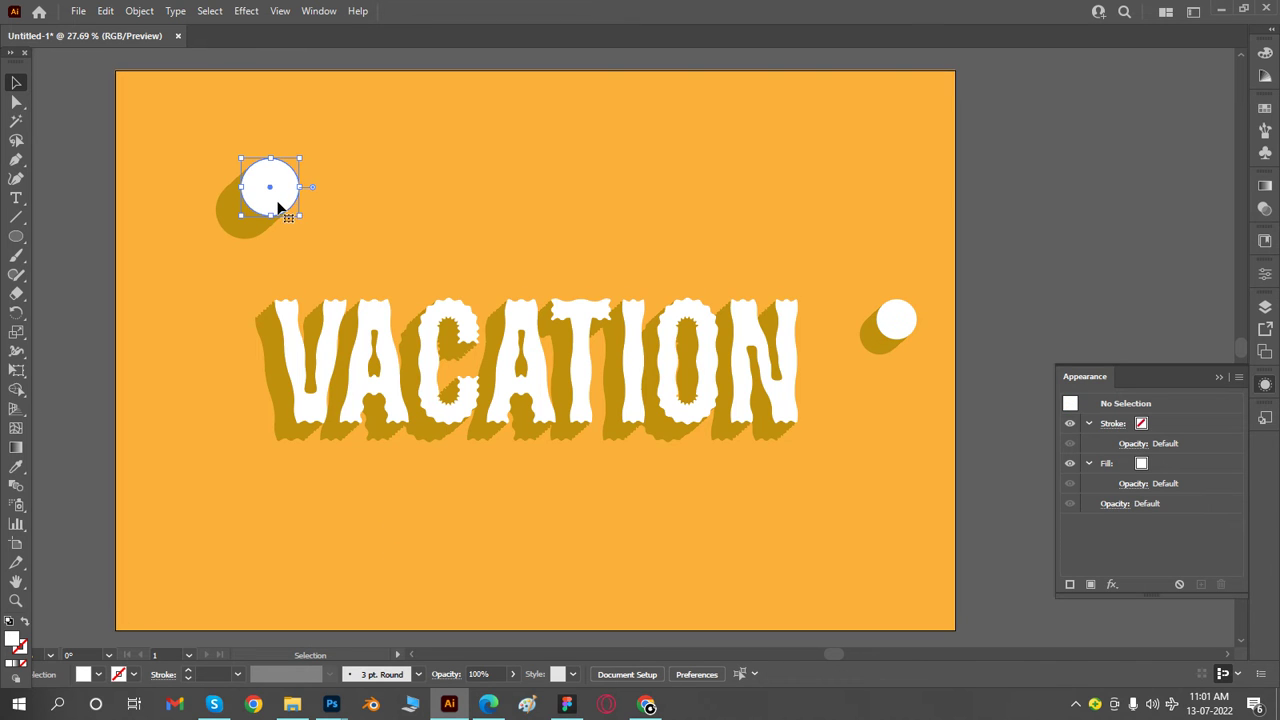
left_click_drag(284, 201, 702, 262)
left_click(1071, 243)
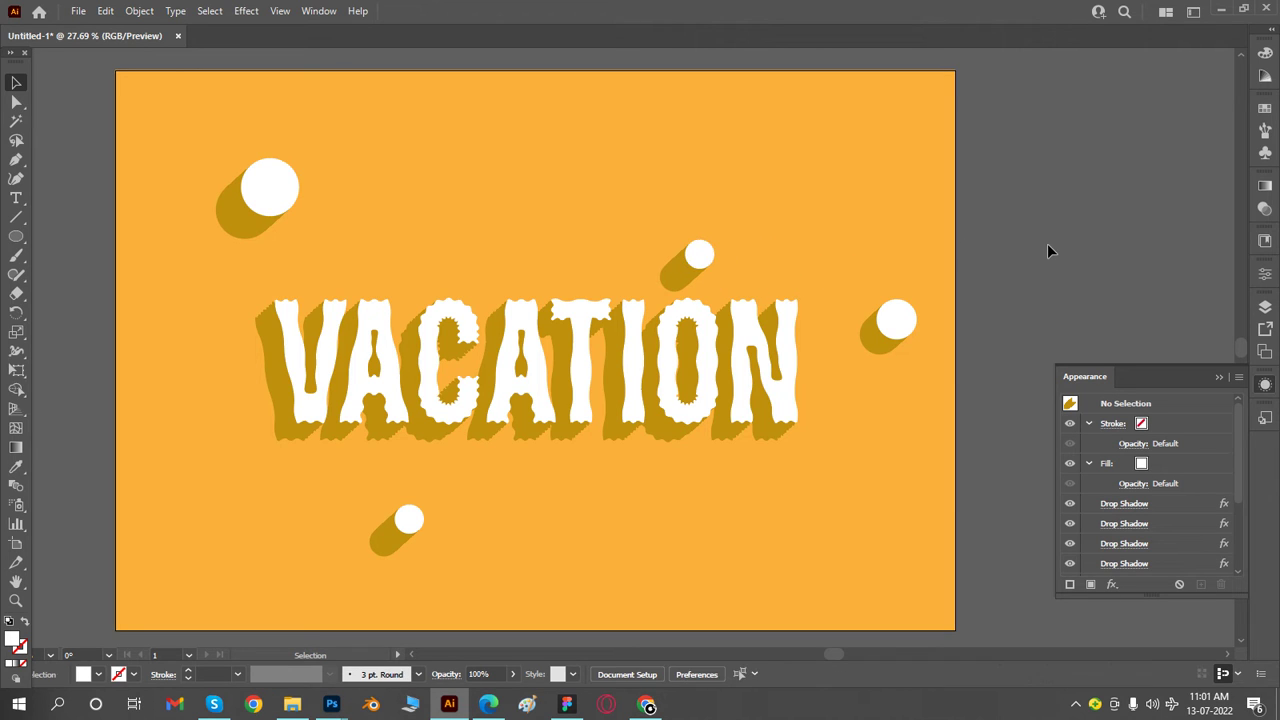
left_click(415, 345)
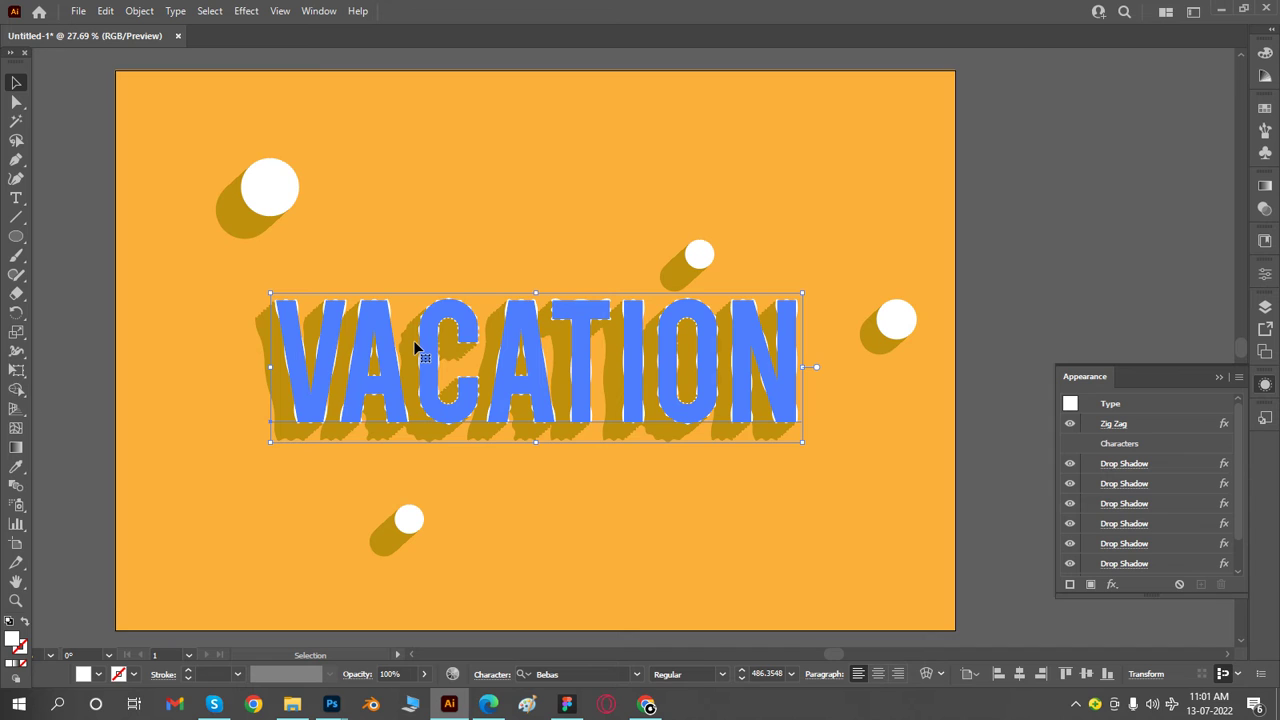
left_click(1065, 266)
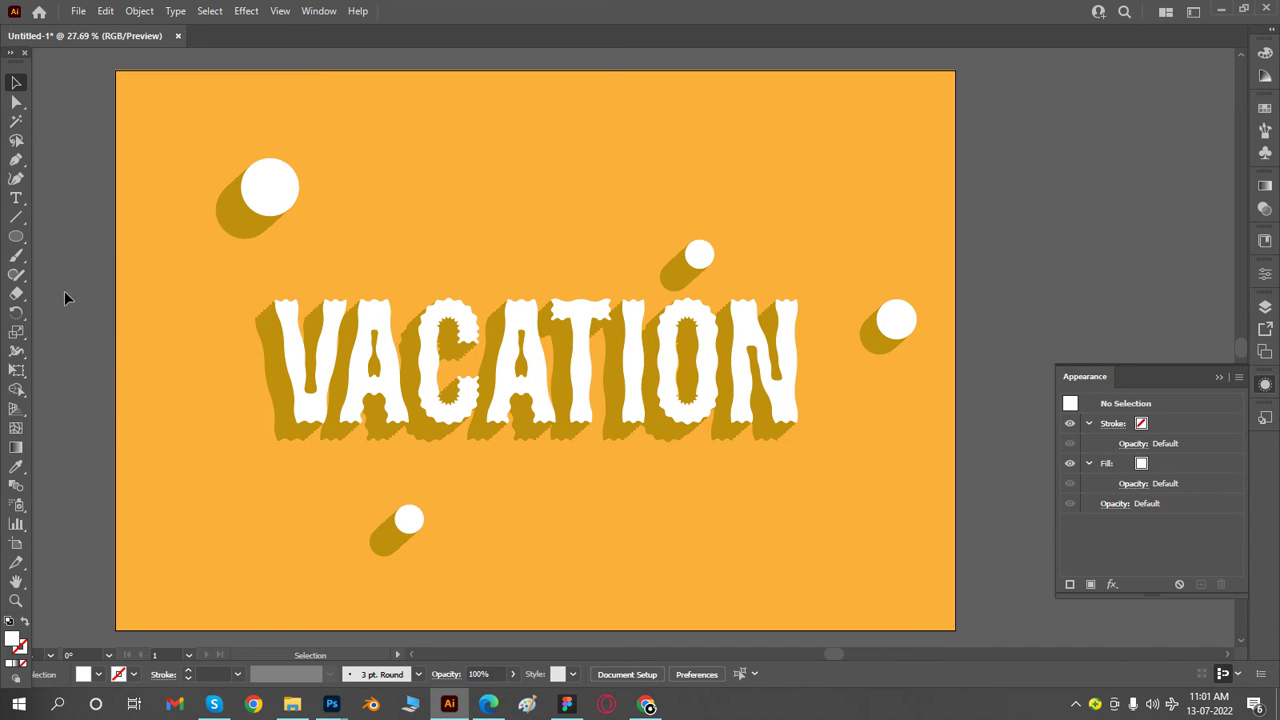
- Add a placeholder Lorem ipsum point text line below the VACATION lettering, to the right of the lower circle
left_click(16, 198)
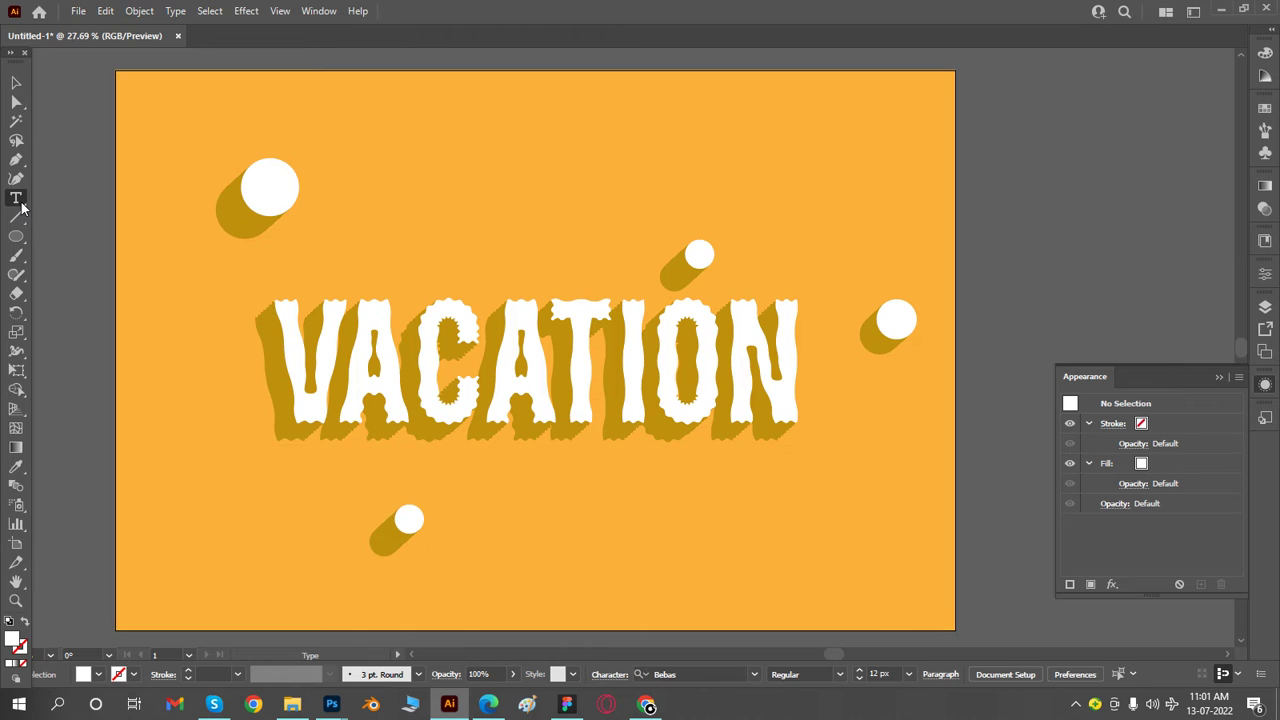
left_click(492, 537)
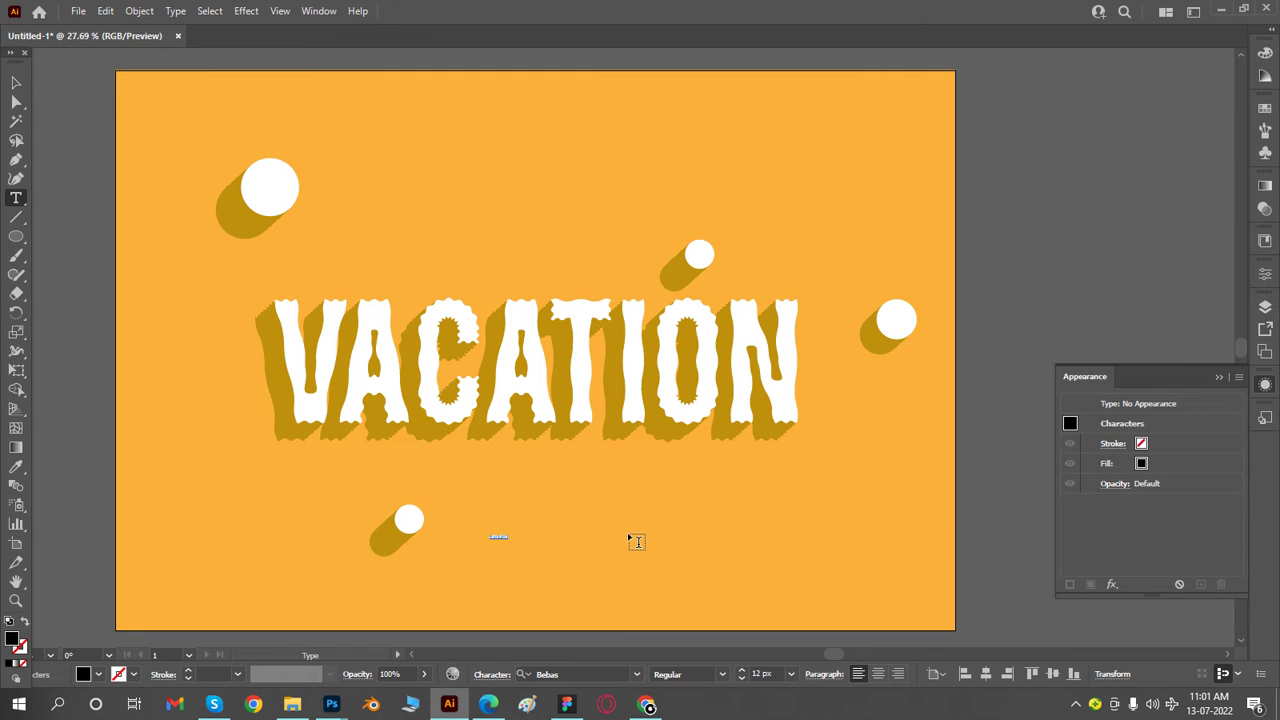
left_click(16, 82)
- Enlarge the Lorem ipsum text to a font size of 120 px
left_click(1263, 275)
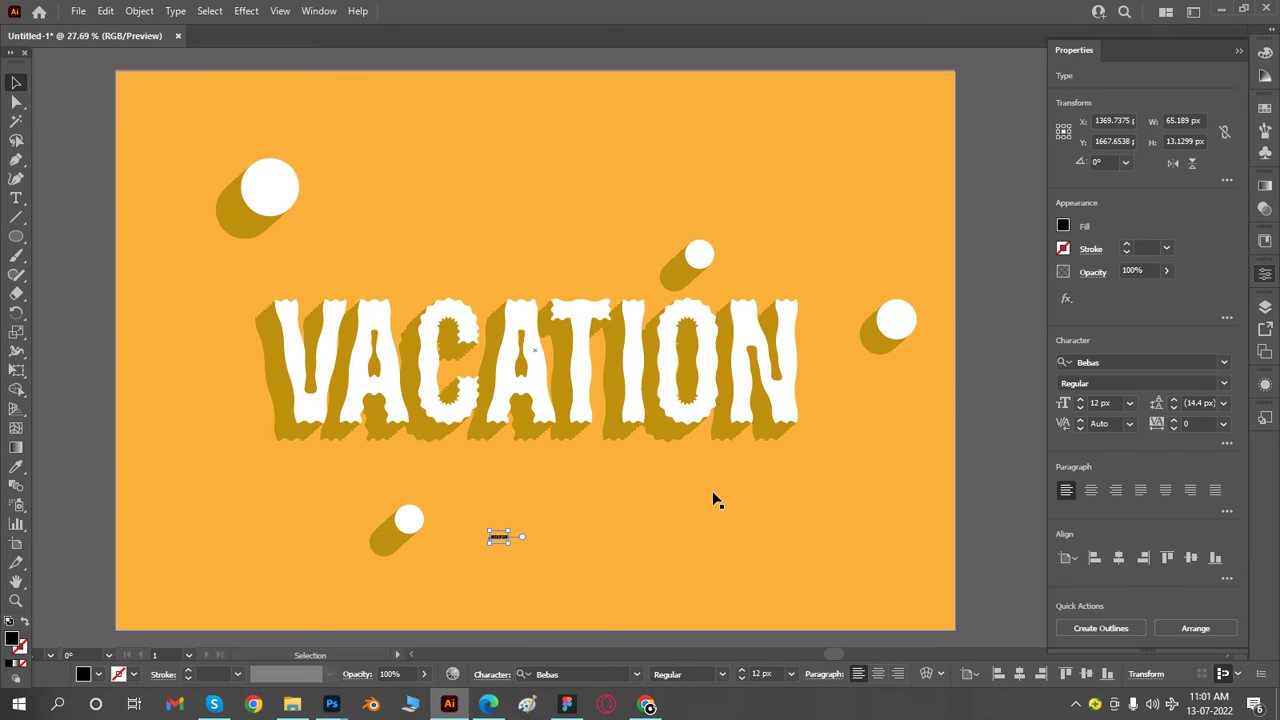
left_click(1129, 403)
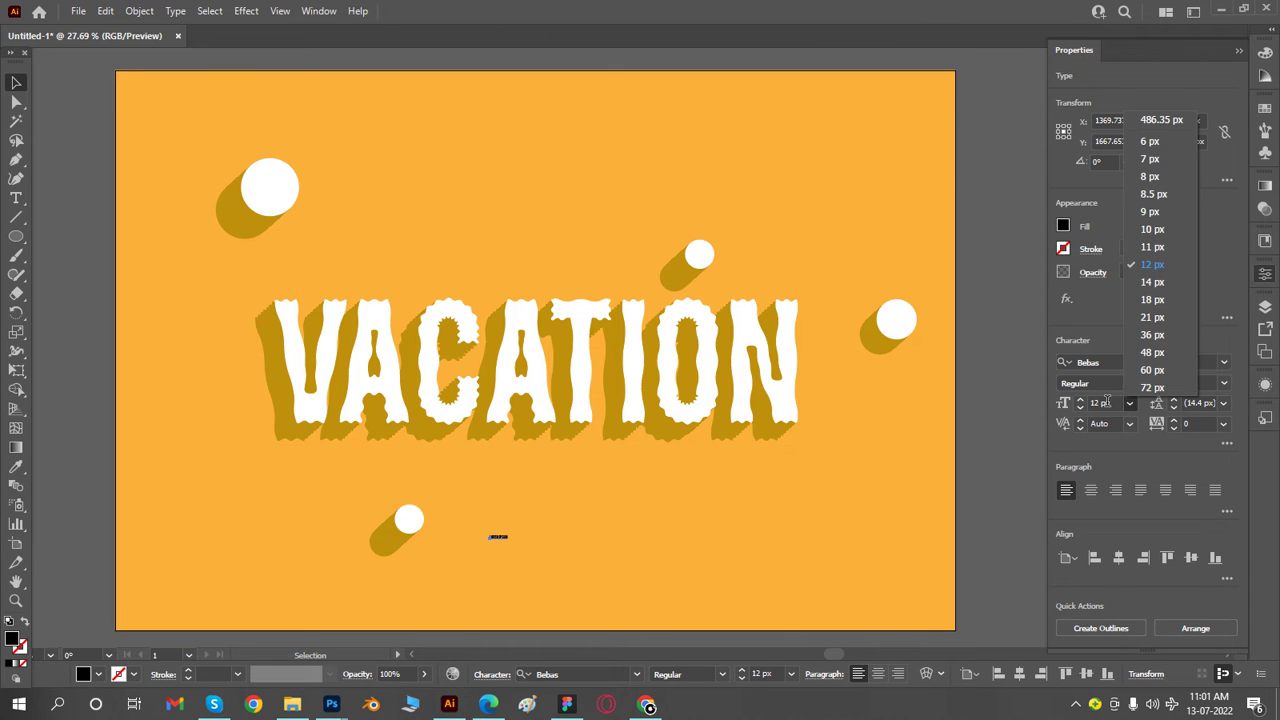
left_click(1129, 403)
left_click(1112, 403)
key("shift+Up")
key("shift+Up")
key("shift+Up")
key("shift+Up")
key("shift+Up")
key("shift+Up")
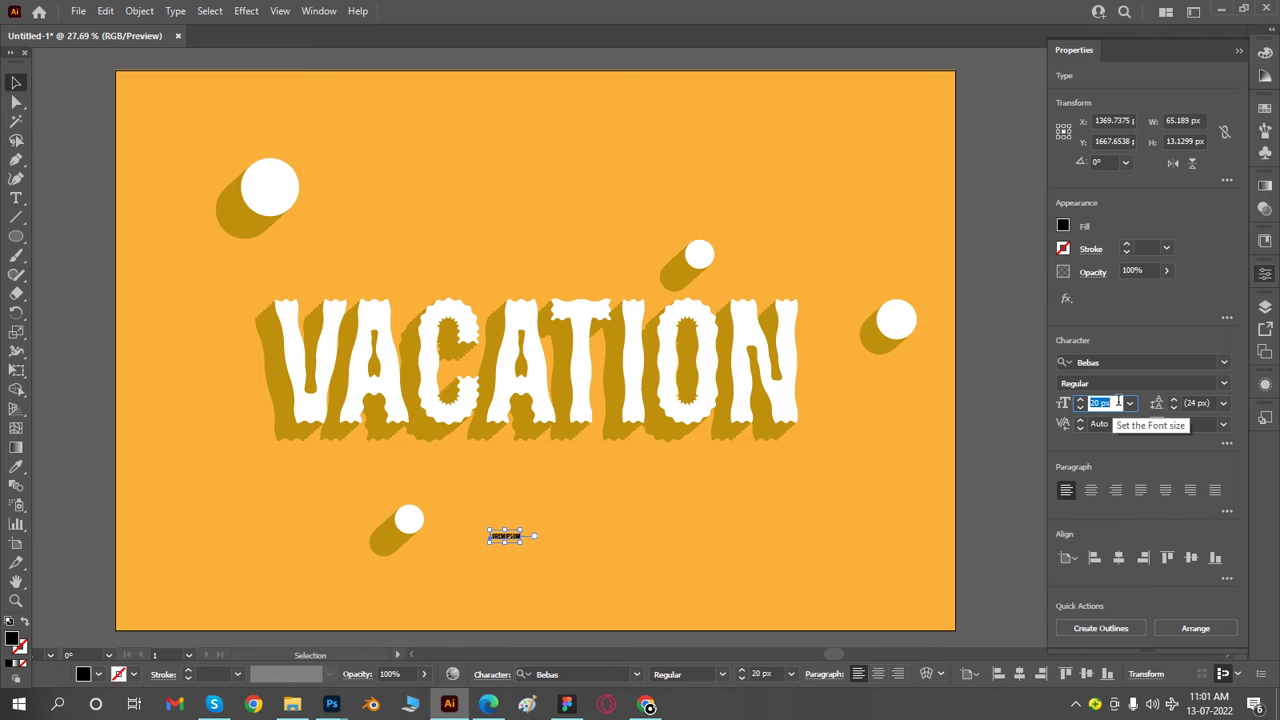
key("shift+Up")
key("shift+Up")
key("shift+Up")
key("shift+Up")
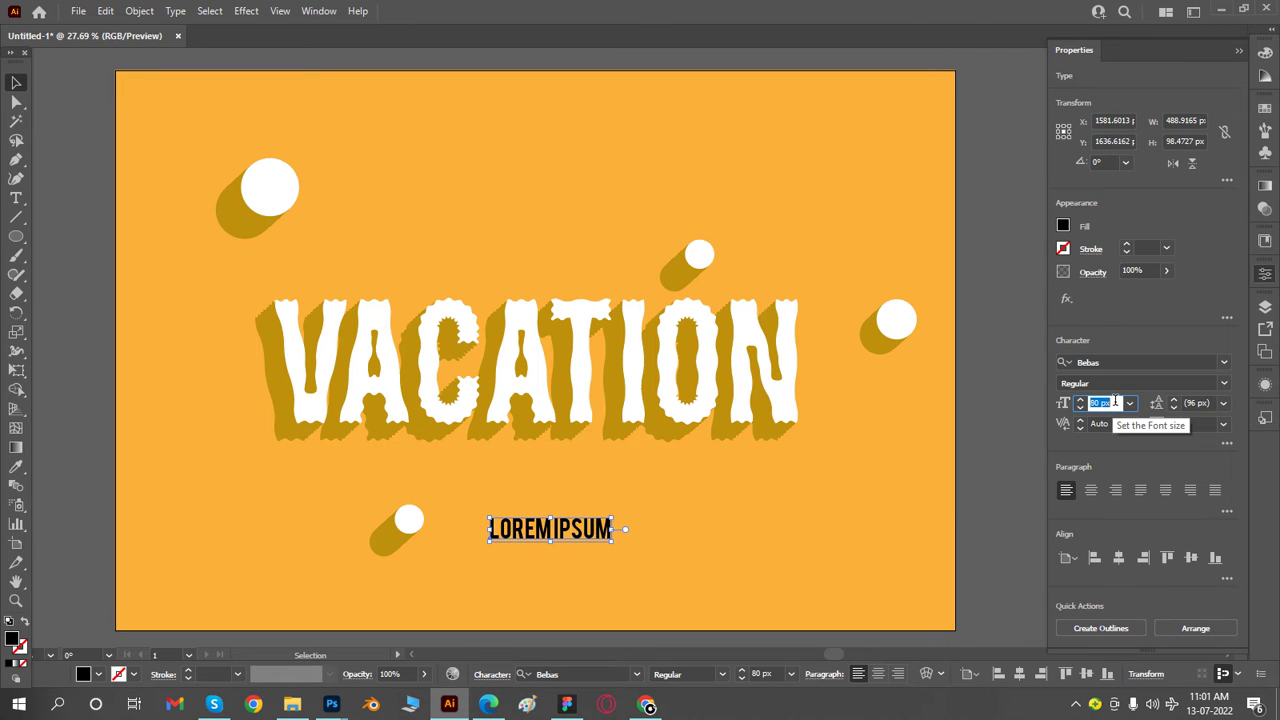
key("shift+Up")
left_click(705, 546)
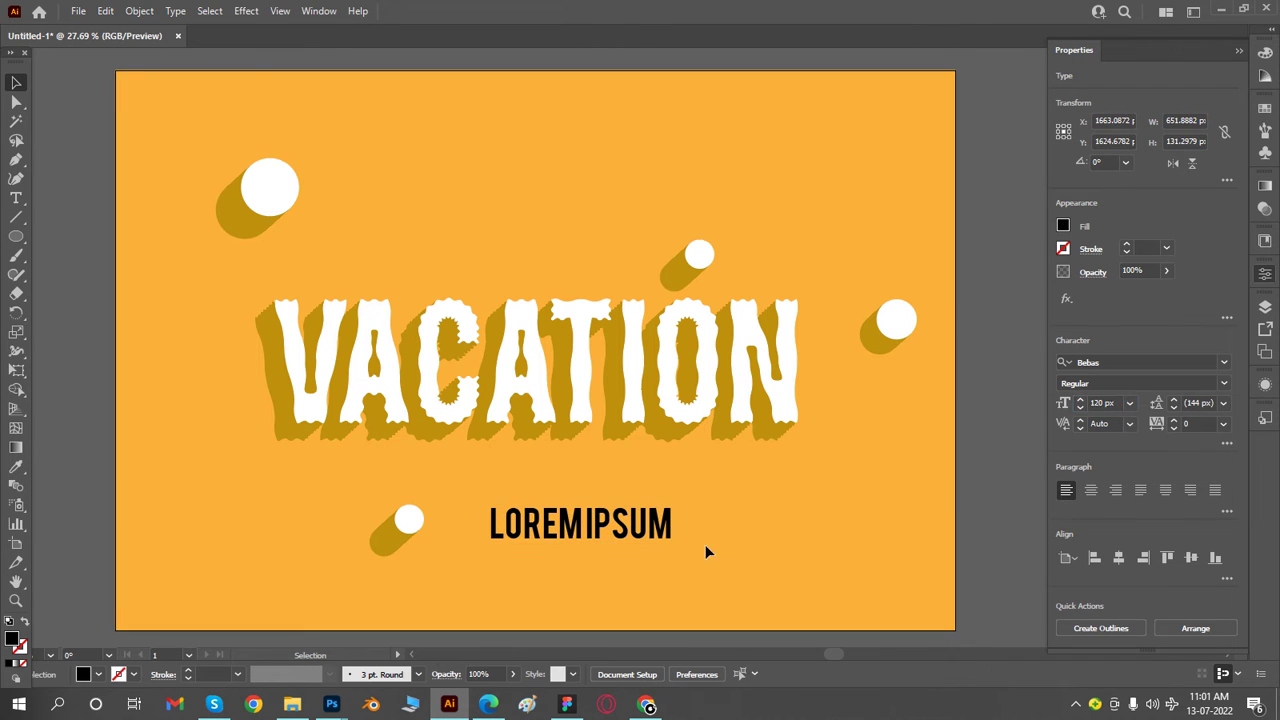
- Position the Lorem ipsum text centered just beneath VACATION and fill it with white
mouse_move(588, 517)
left_mouse_down()
mouse_move(572, 505)
mouse_move(580, 493)
left_mouse_up()
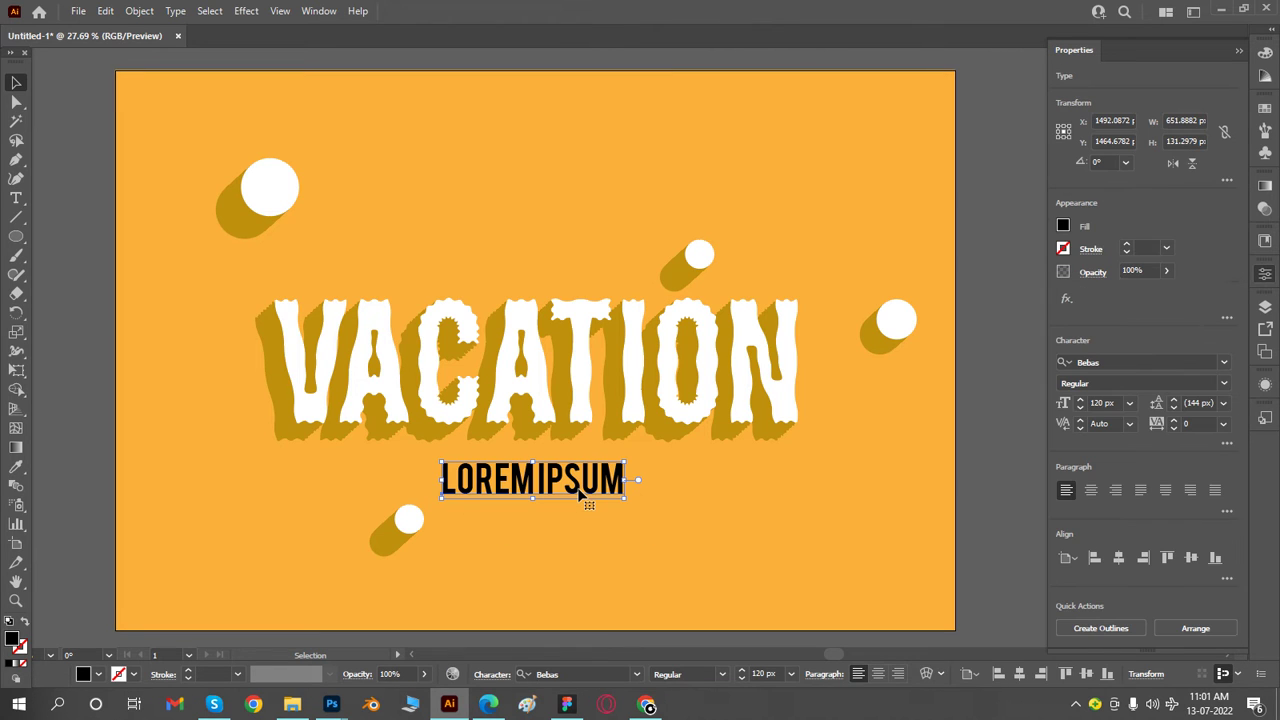
left_click(1065, 232)
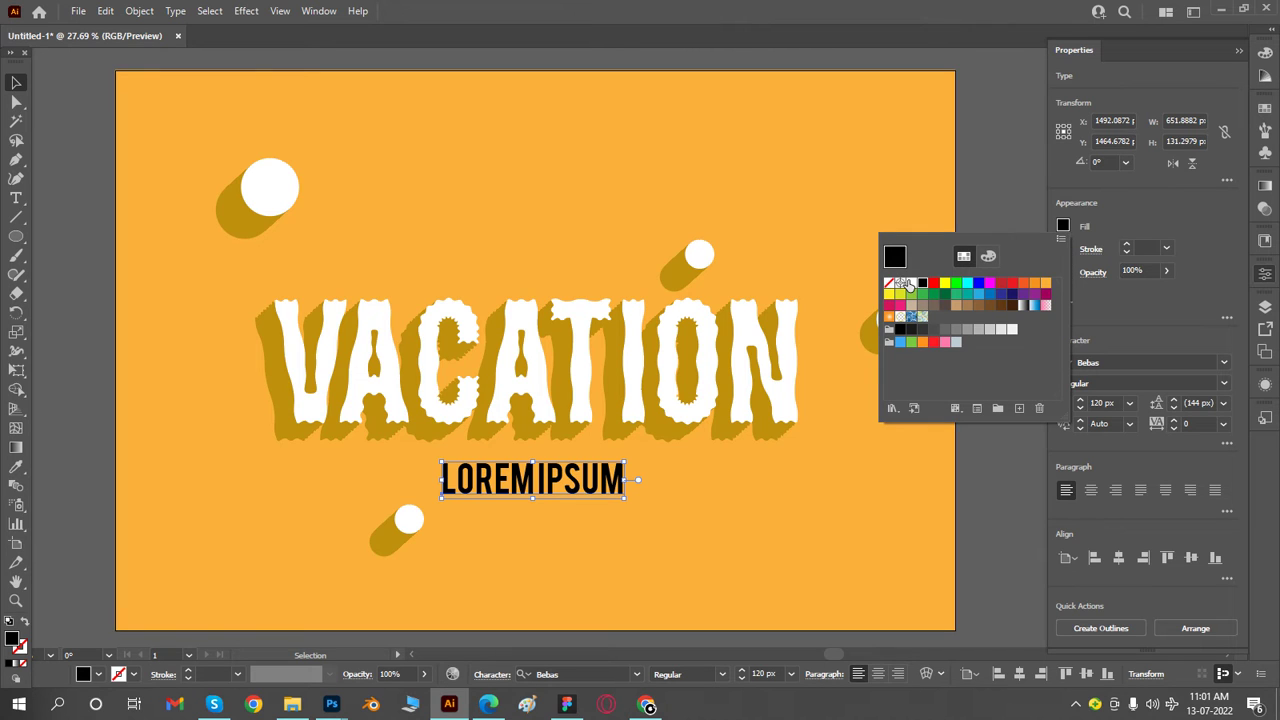
left_click(909, 285)
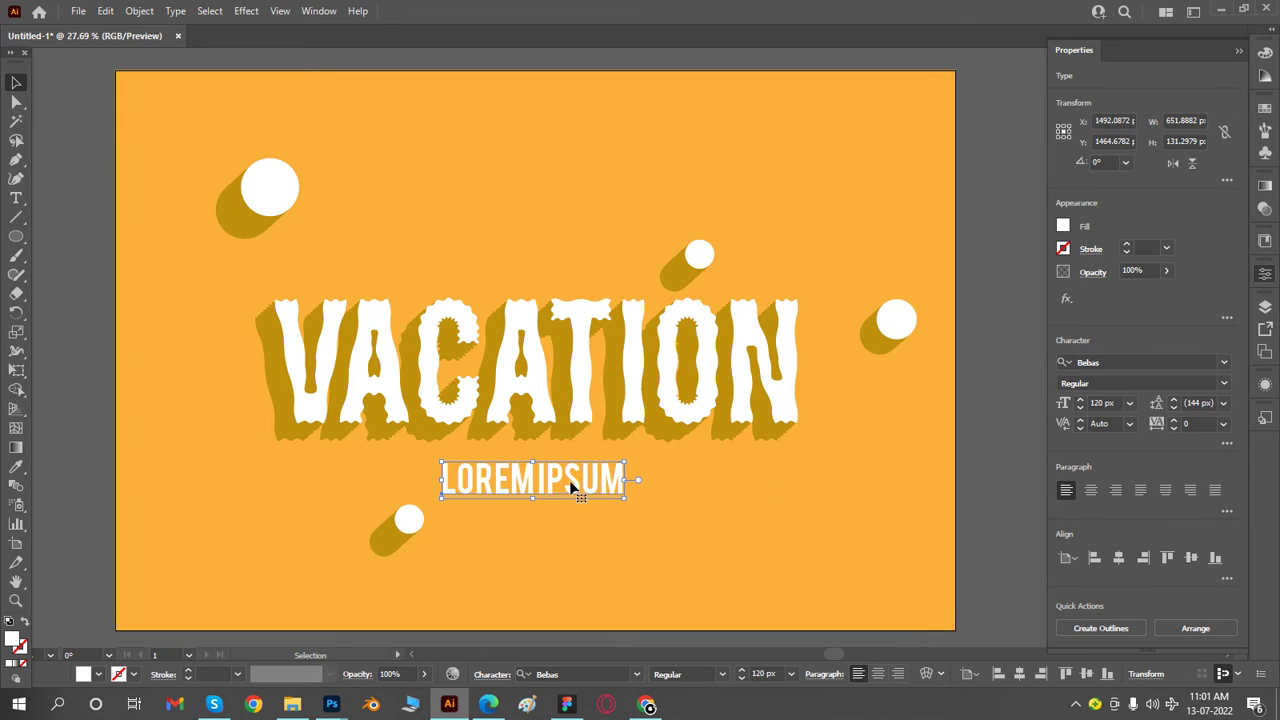
key("shift+Right")
key("shift+Down")
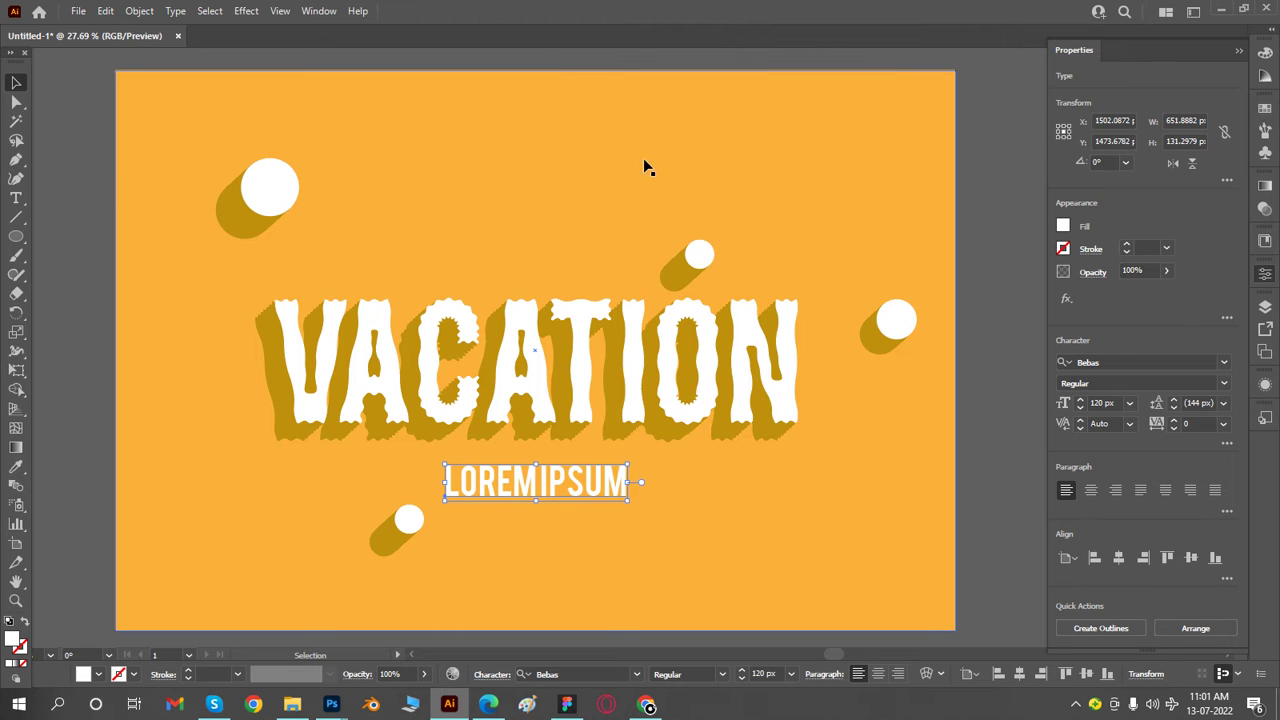
- Add a Drop Shadow effect to the Lorem ipsum text in Normal mode, 100% opacity, X offset -10 px, Y offset 9 px, blur 0 px, colour bf900c
left_click(316, 13)
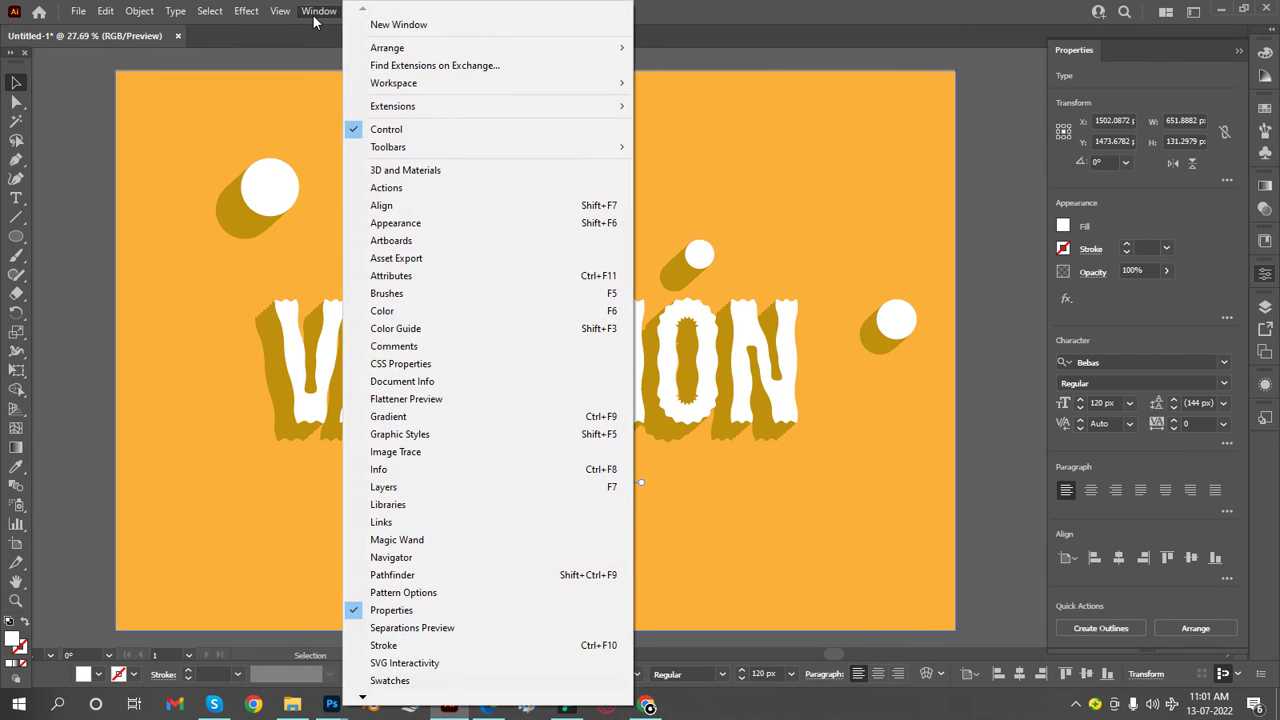
left_click(410, 223)
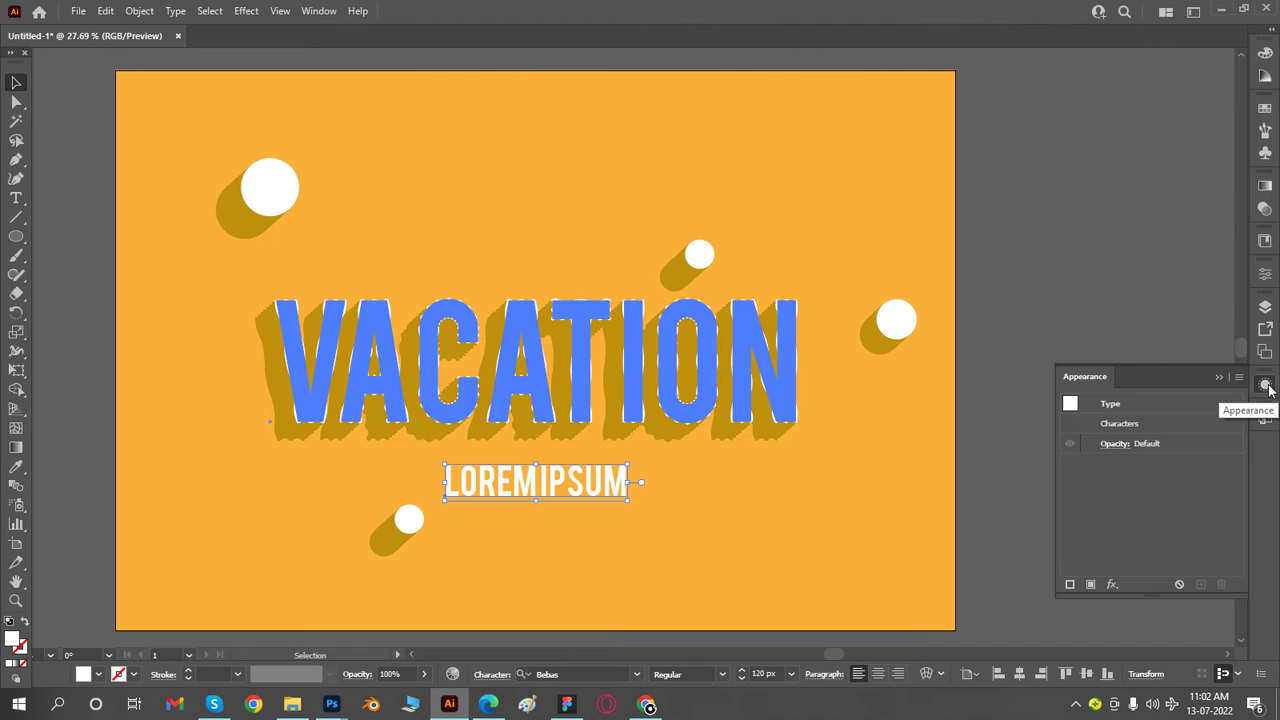
left_click(1111, 587)
mouse_move(1172, 334)
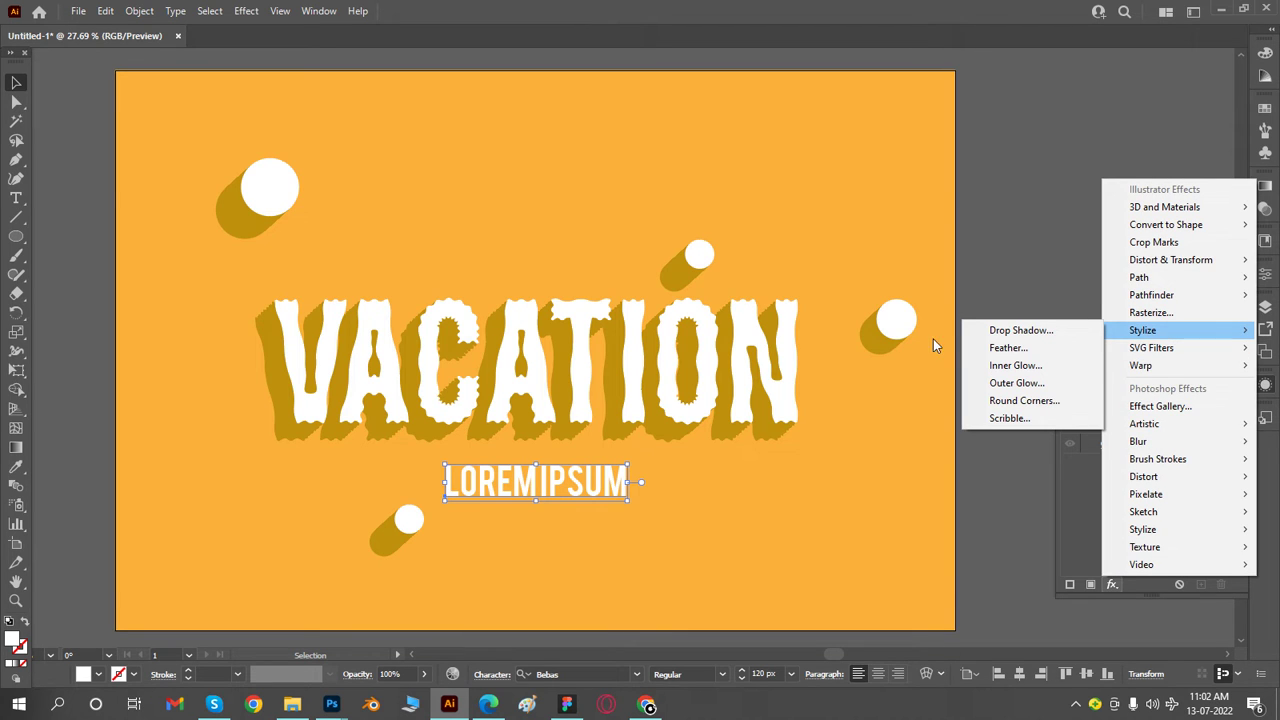
left_click(1064, 331)
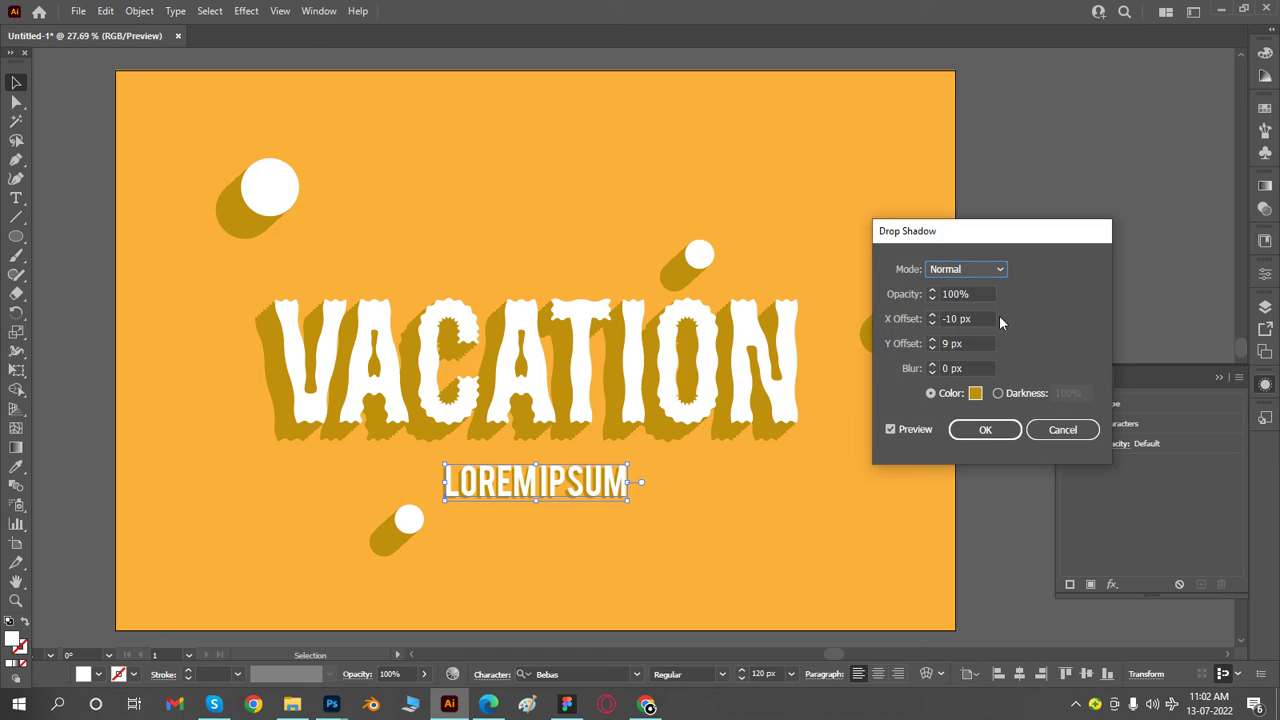
left_click(976, 394)
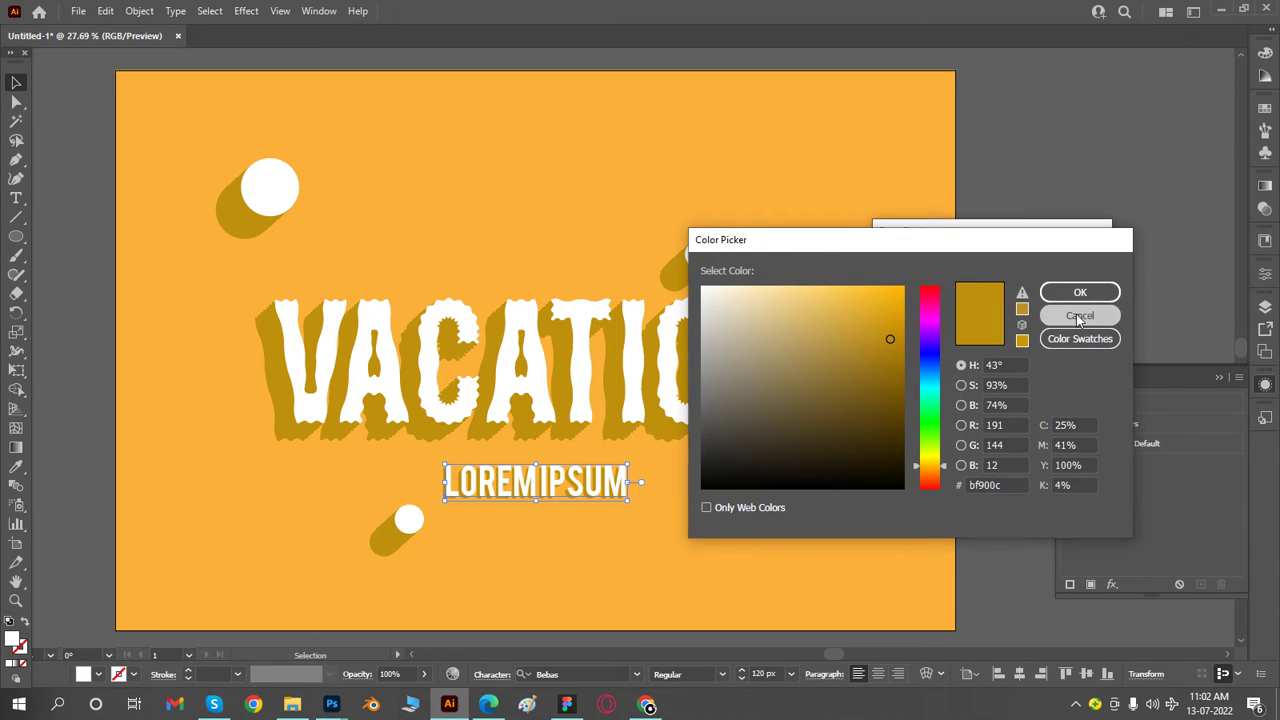
left_click(1078, 316)
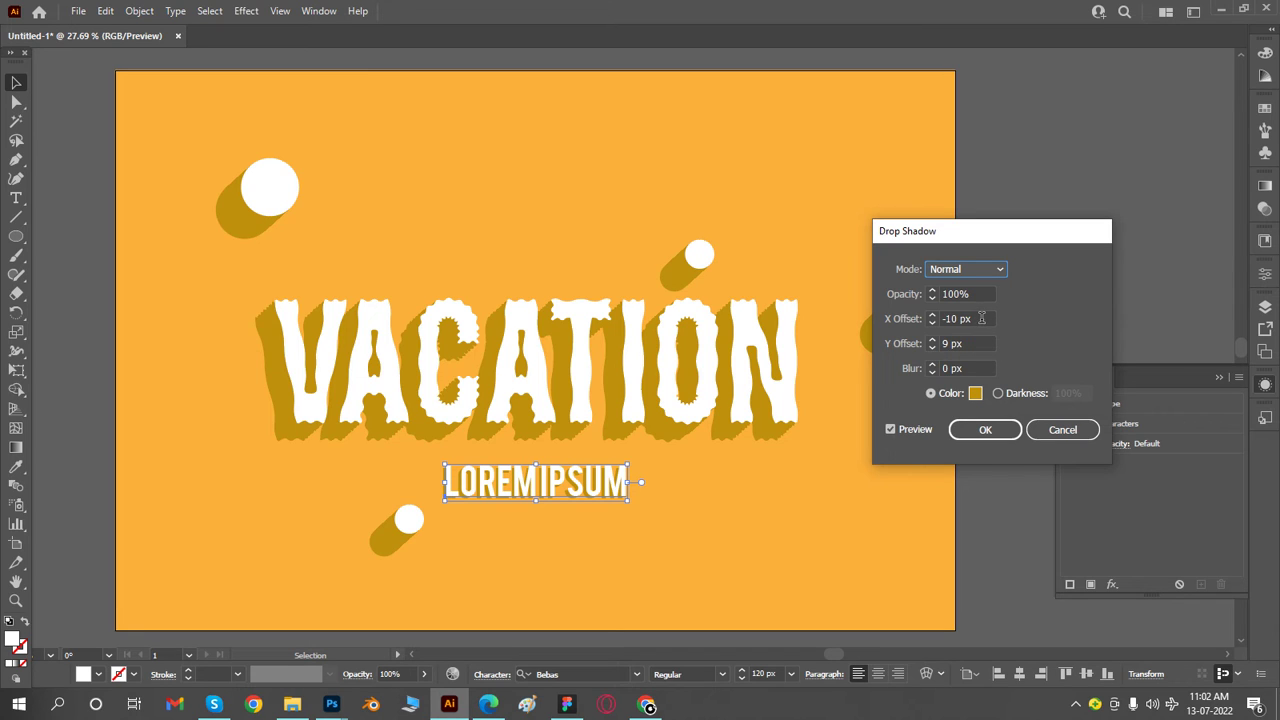
left_click(990, 271)
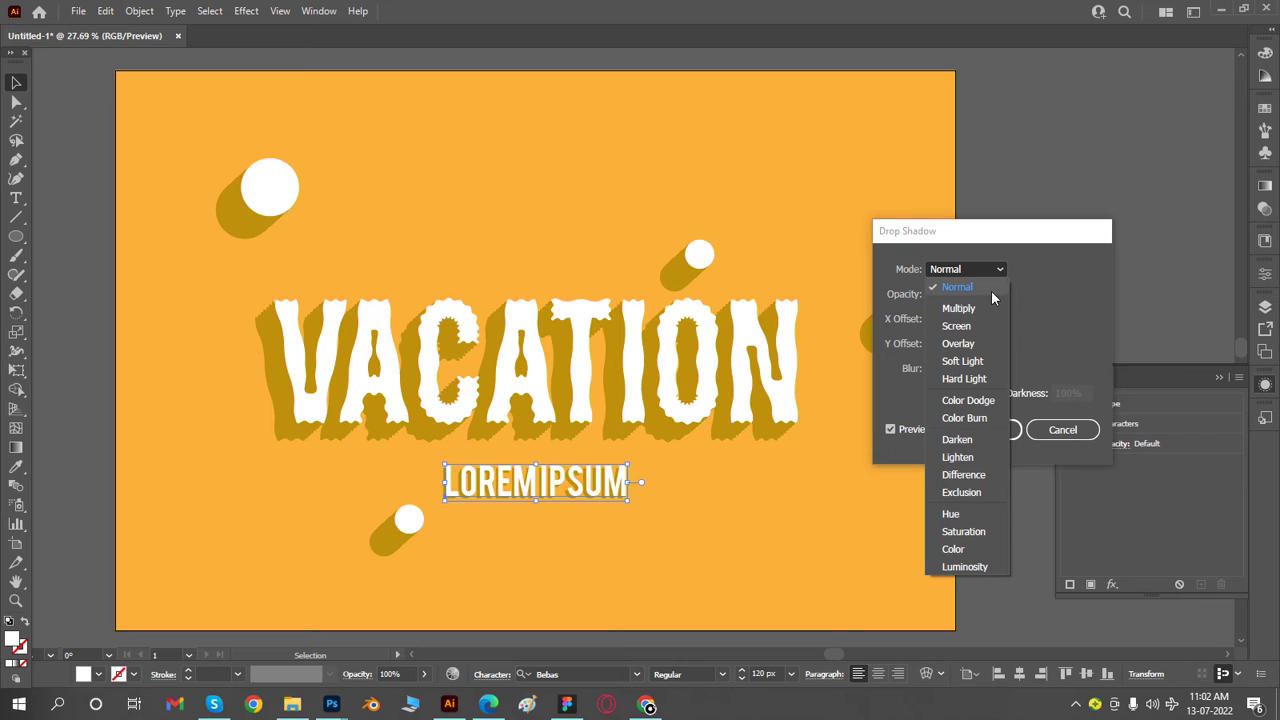
left_click(991, 289)
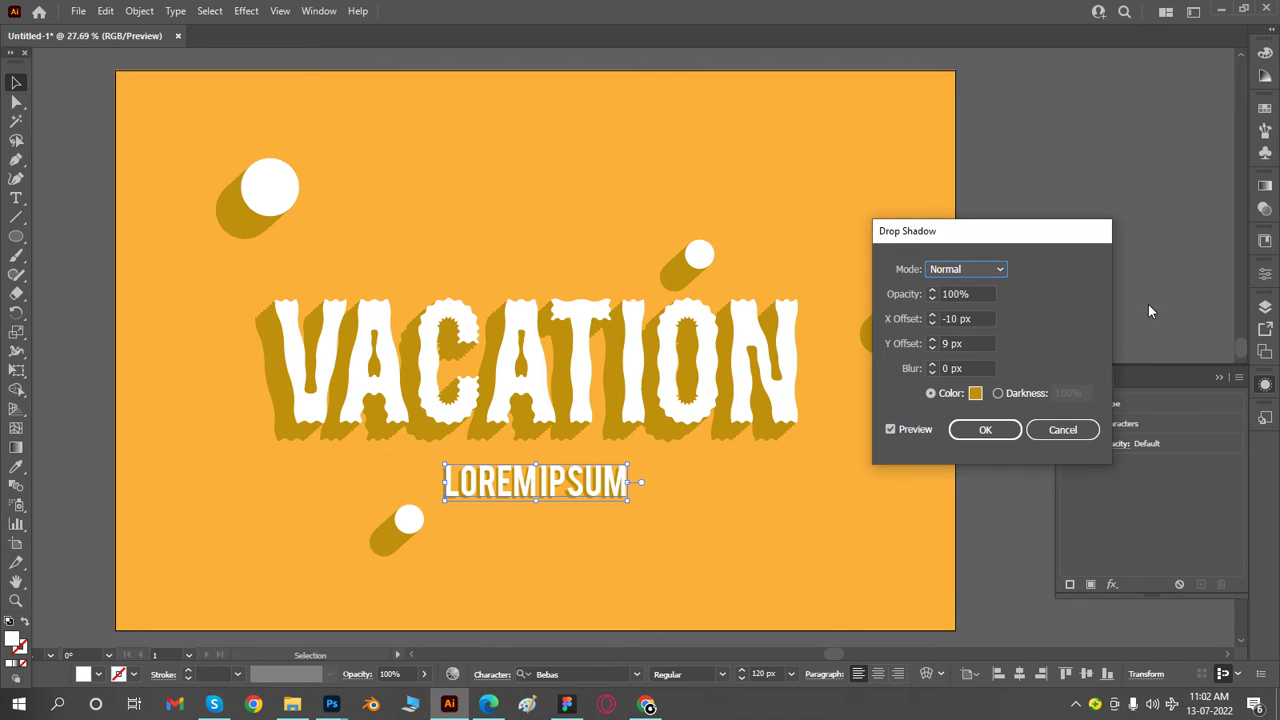
left_click(1007, 428)
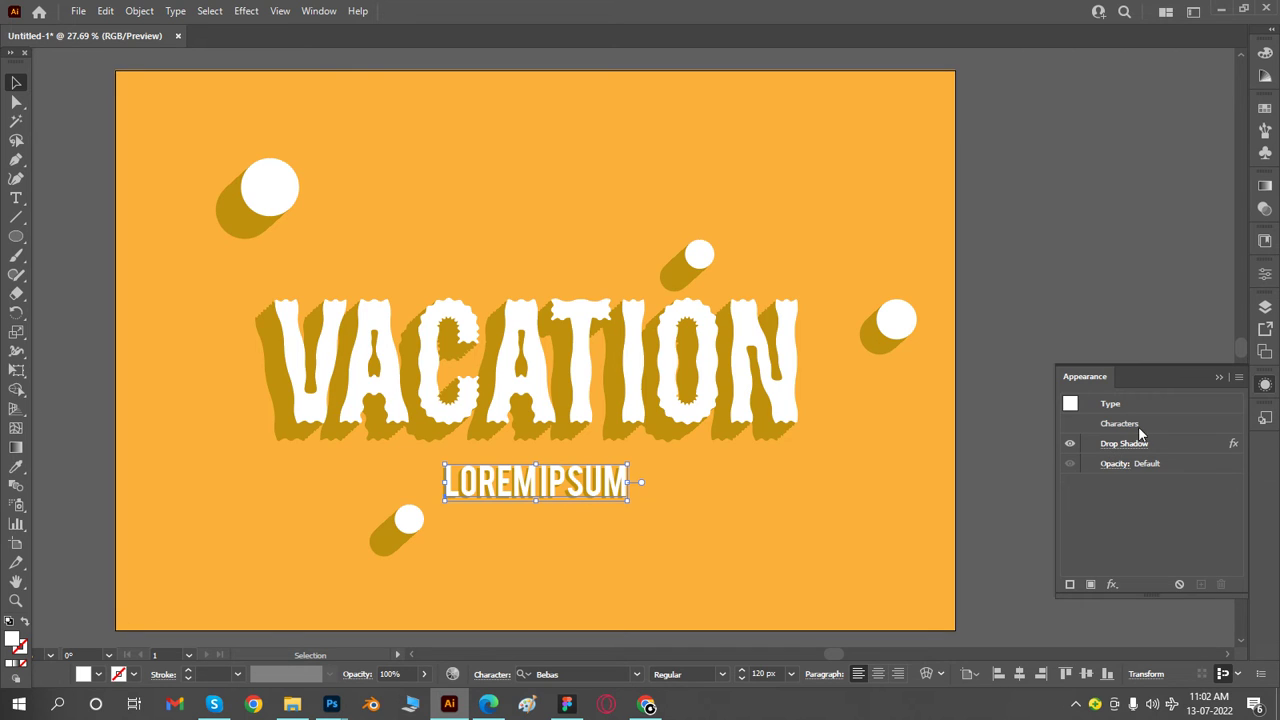
- Try stacking duplicate copies of the drop shadow on the Lorem ipsum text
left_click(1166, 450)
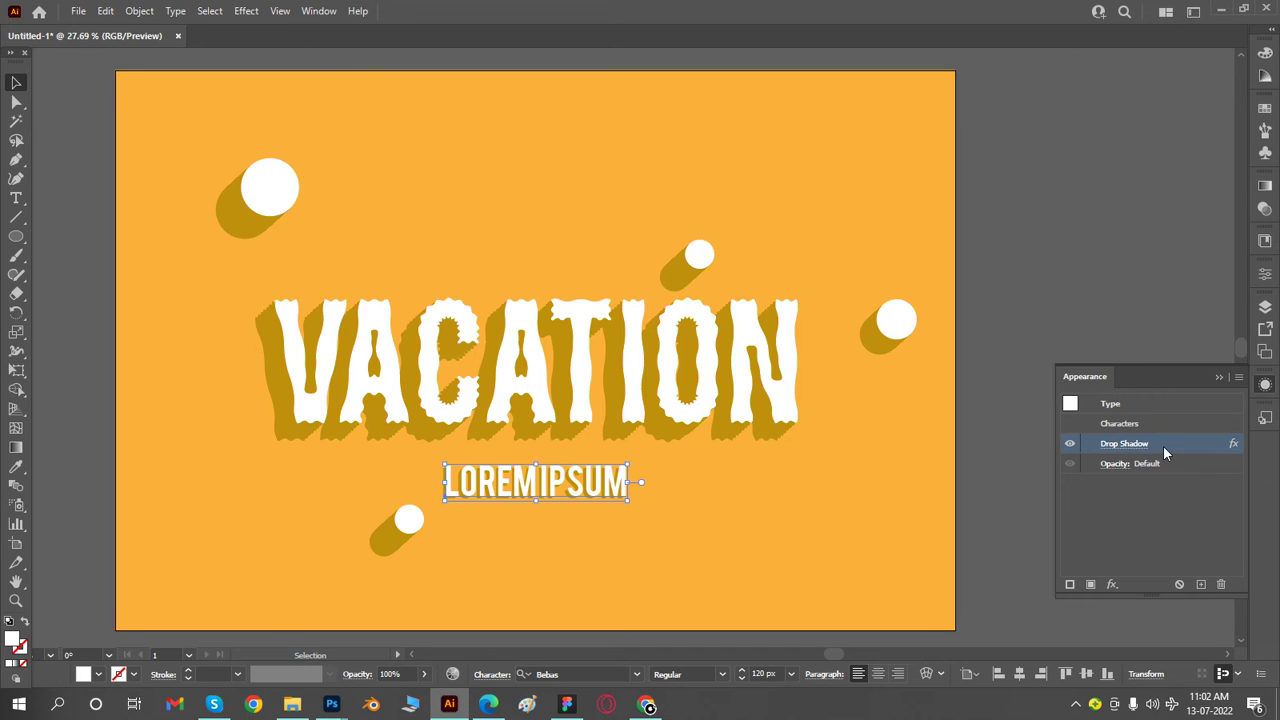
left_click(1200, 583)
left_click(1200, 583)
left_click(1200, 583)
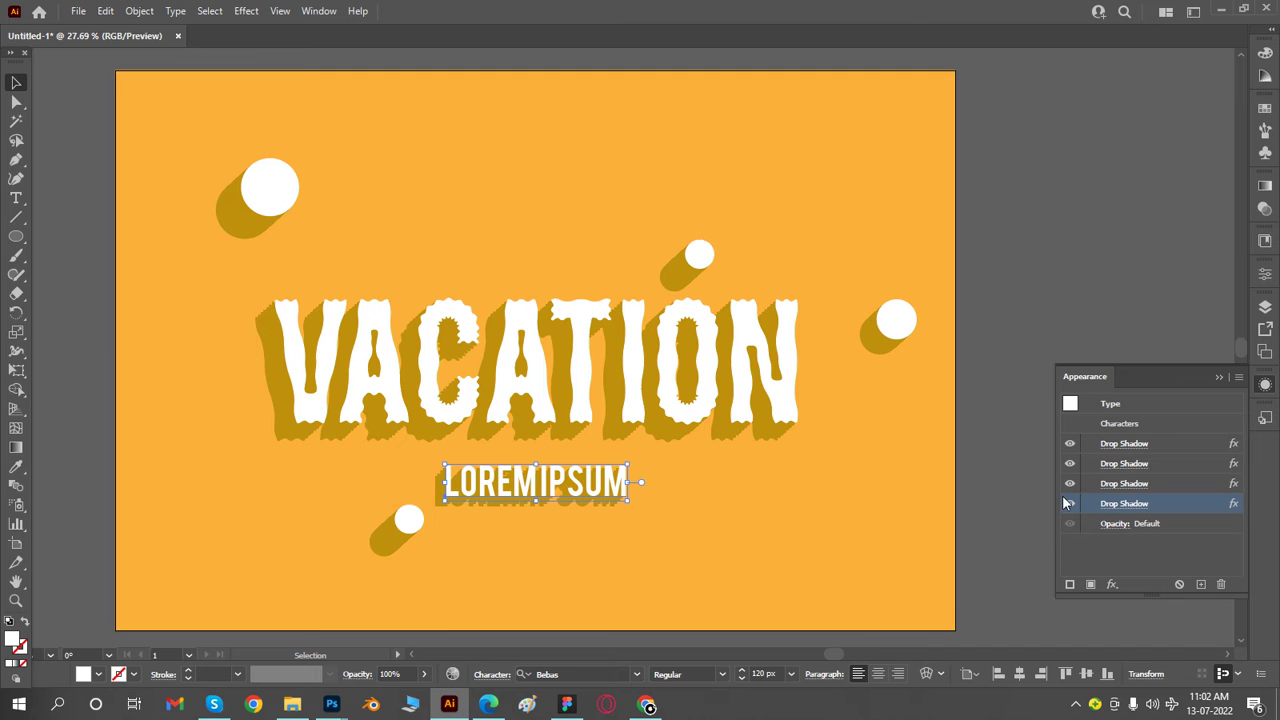
left_click(1033, 501)
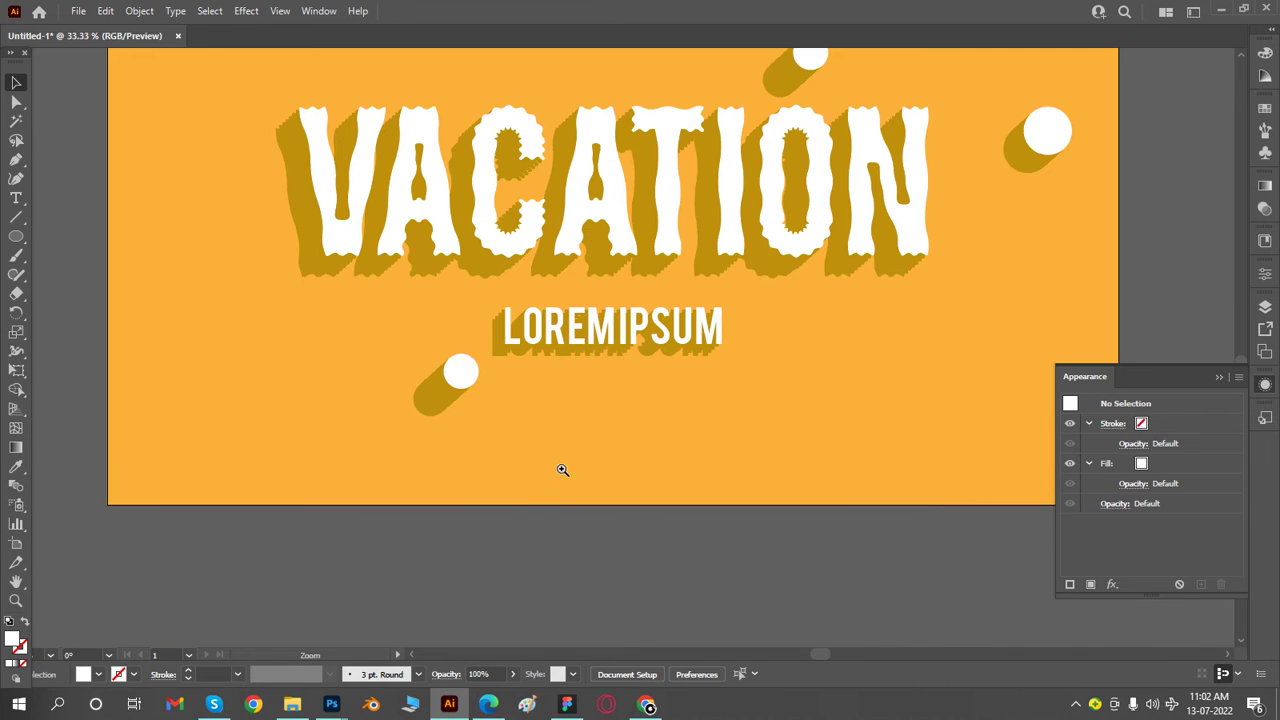
left_click(651, 328)
left_click(589, 370)
left_click(523, 370)
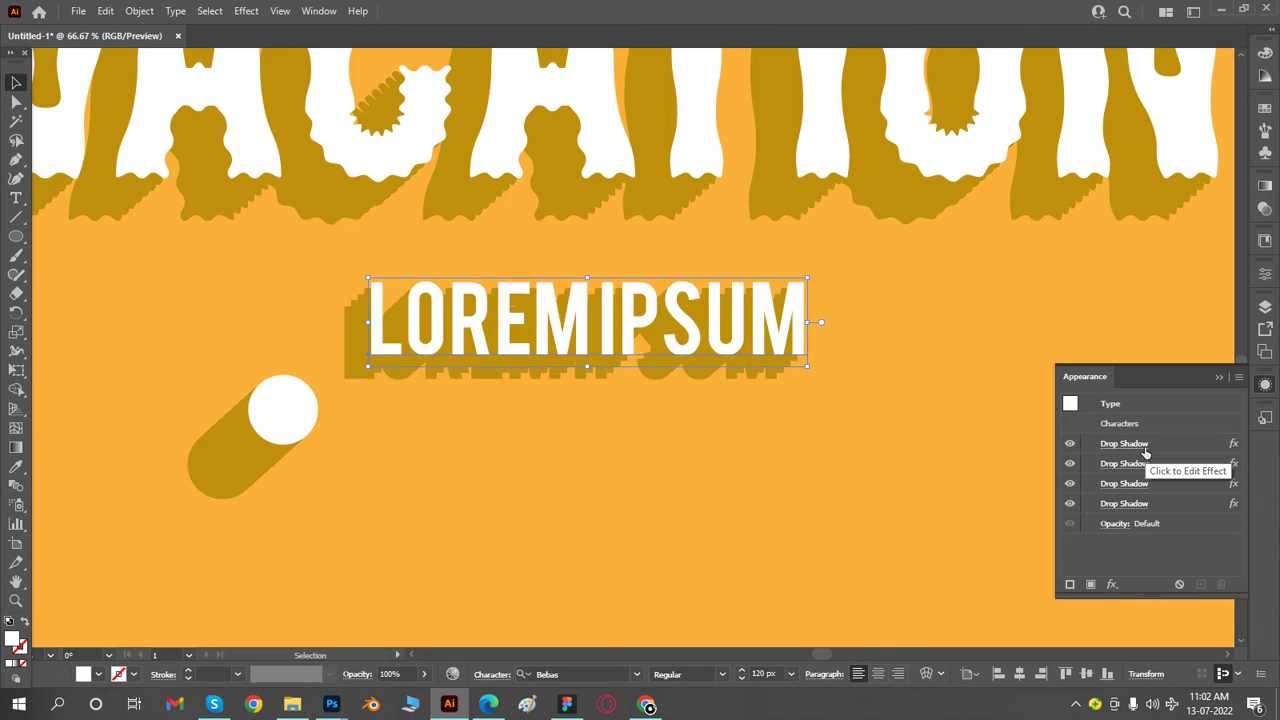
key("ctrl+shift+a")
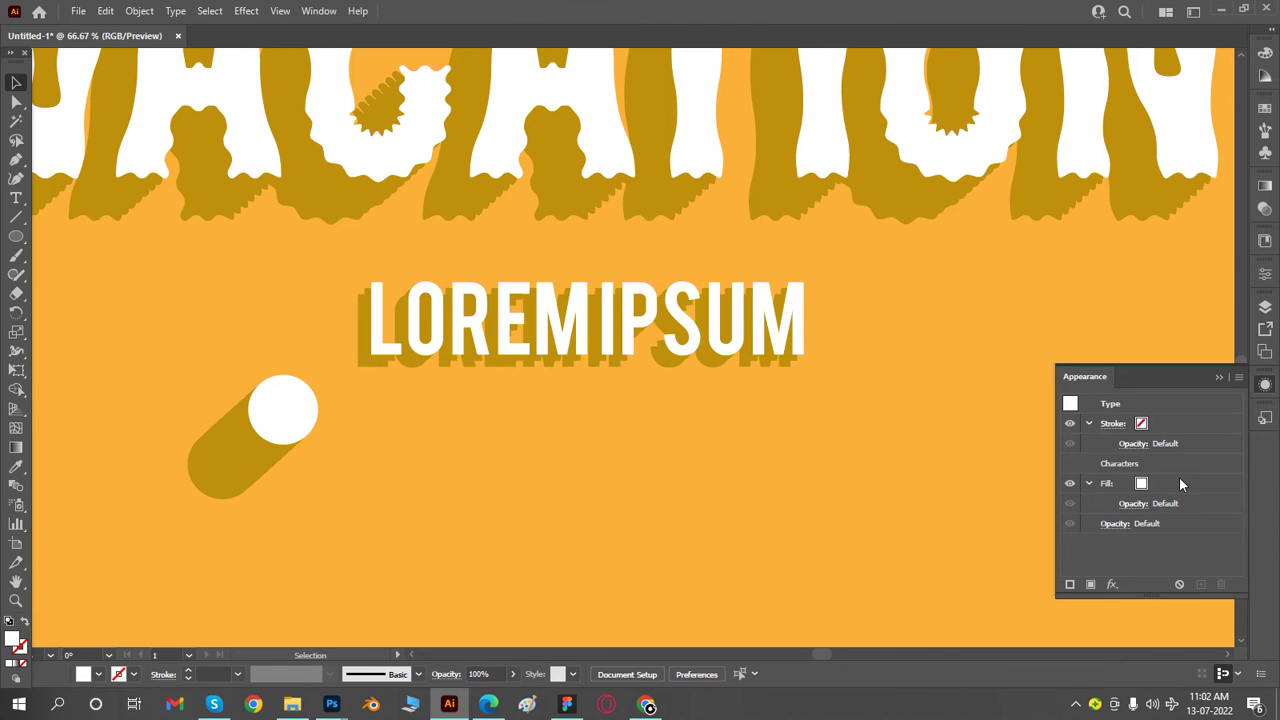
- Set the Lorem ipsum text's drop shadow to an X offset of -8 px and a Y offset of 8 px
left_click(742, 351)
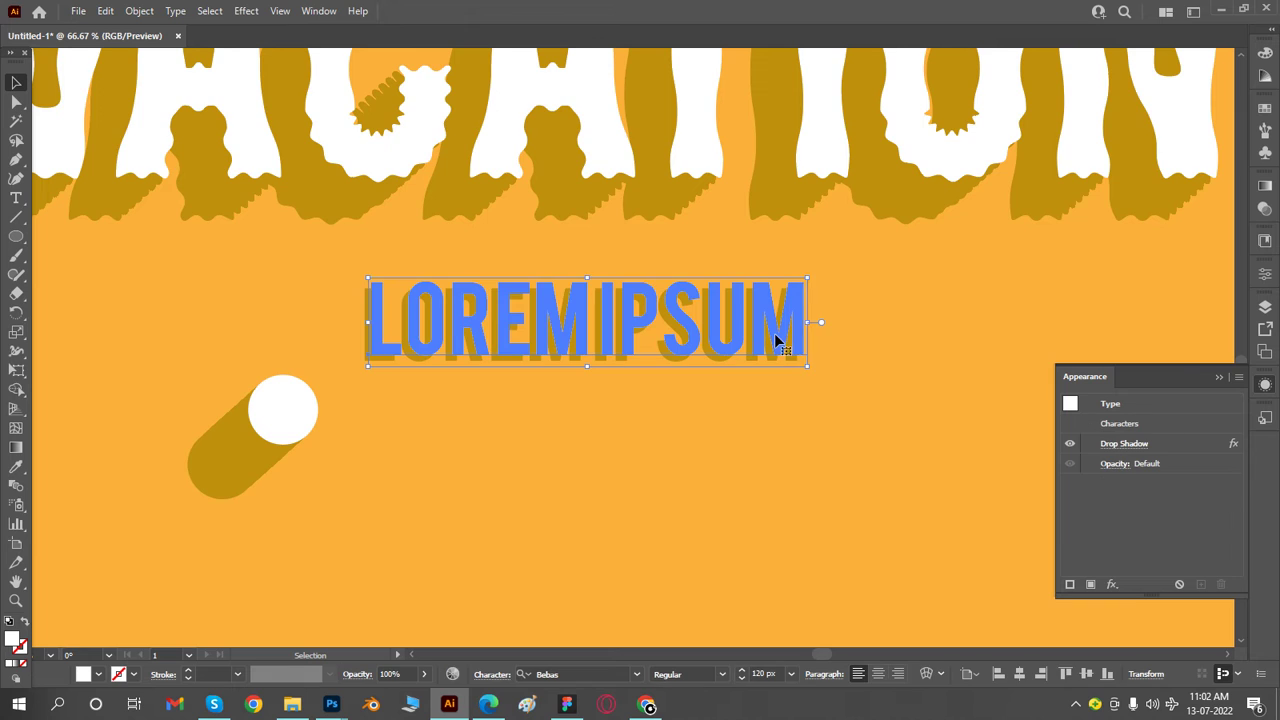
left_click(1120, 448)
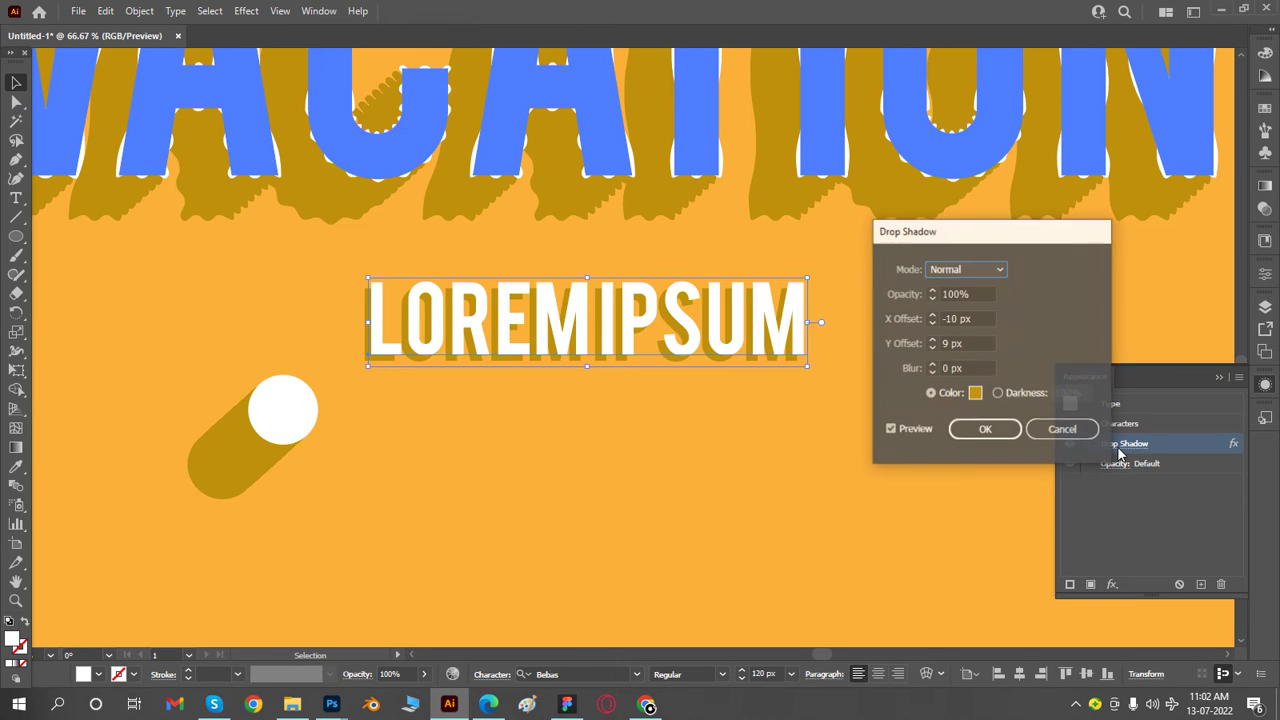
left_click(980, 346)
key("Down")
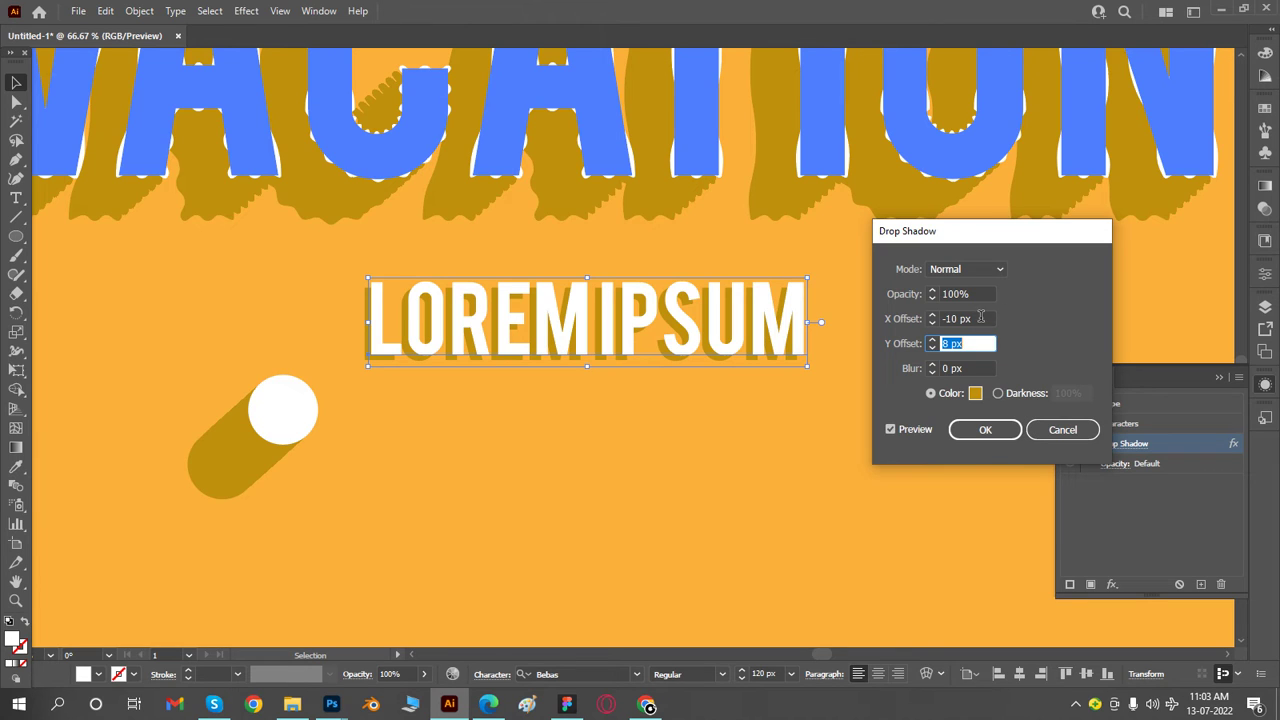
left_click(980, 318)
key("Down")
key("Up")
key("Up")
key("Up")
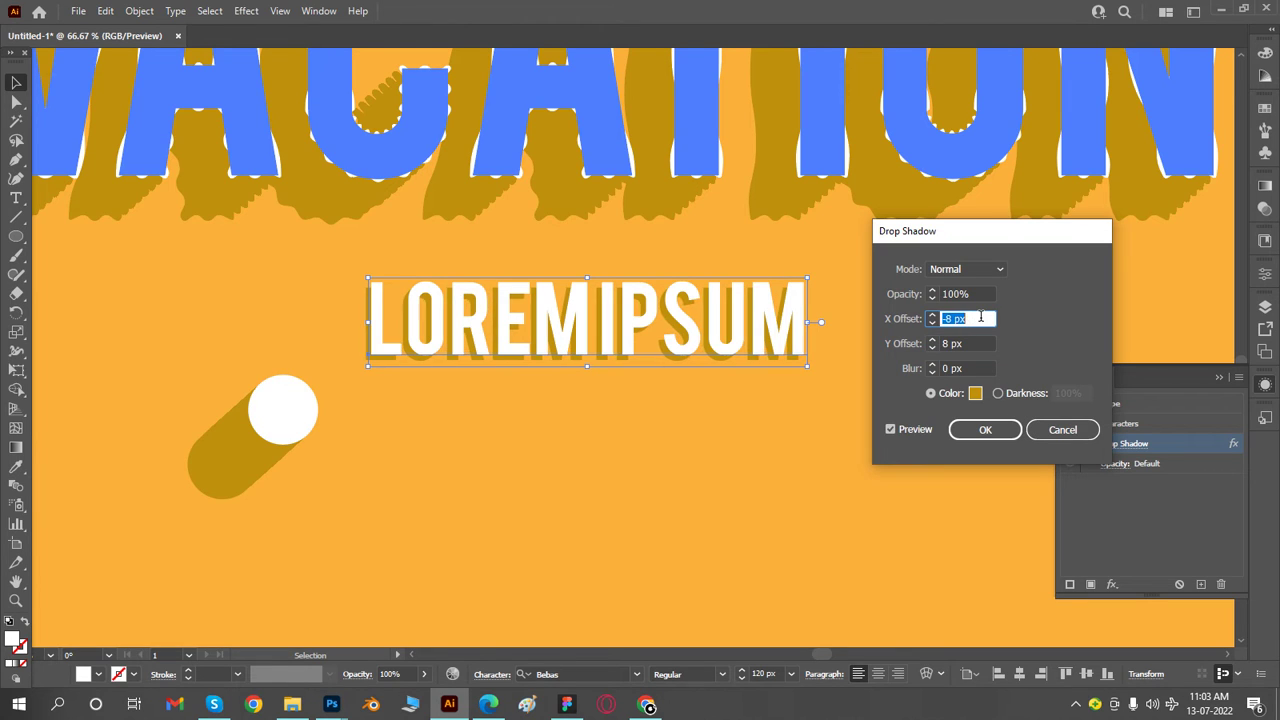
left_click(980, 440)
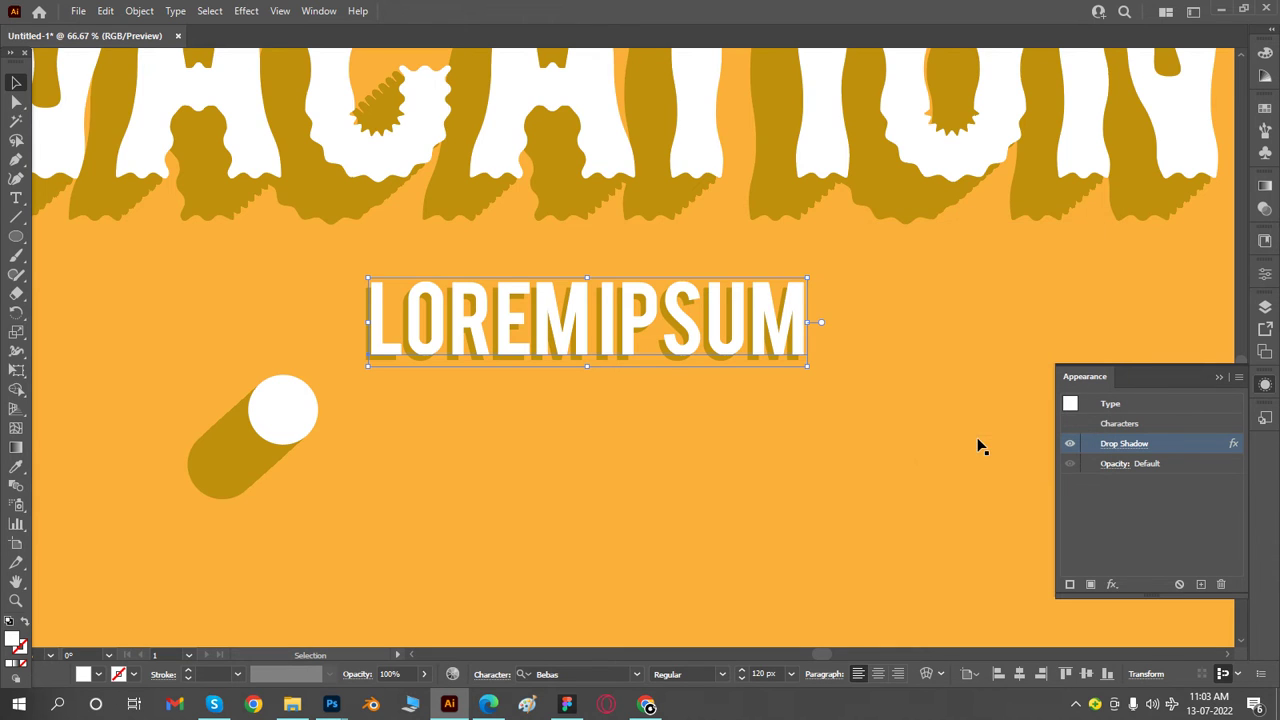
- Duplicate the Lorem ipsum text's drop shadow and set the copy's X offset to -3 px
left_click(1202, 585)
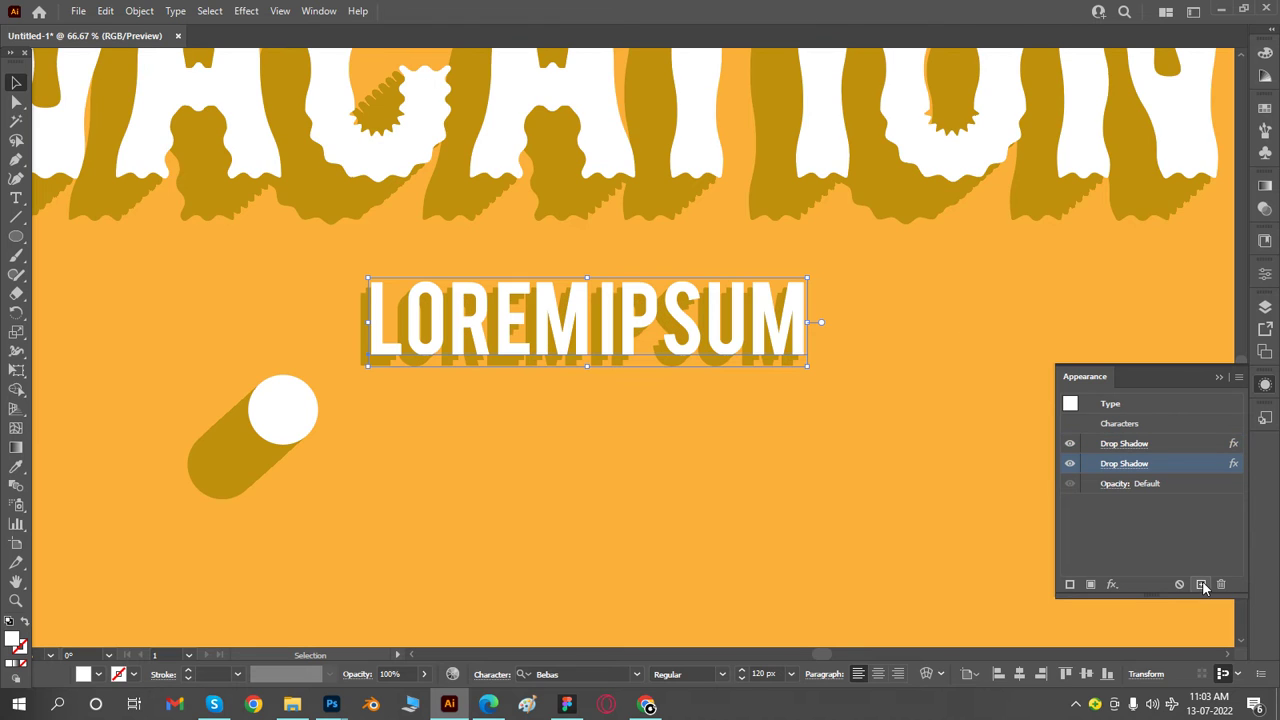
left_click(1163, 450)
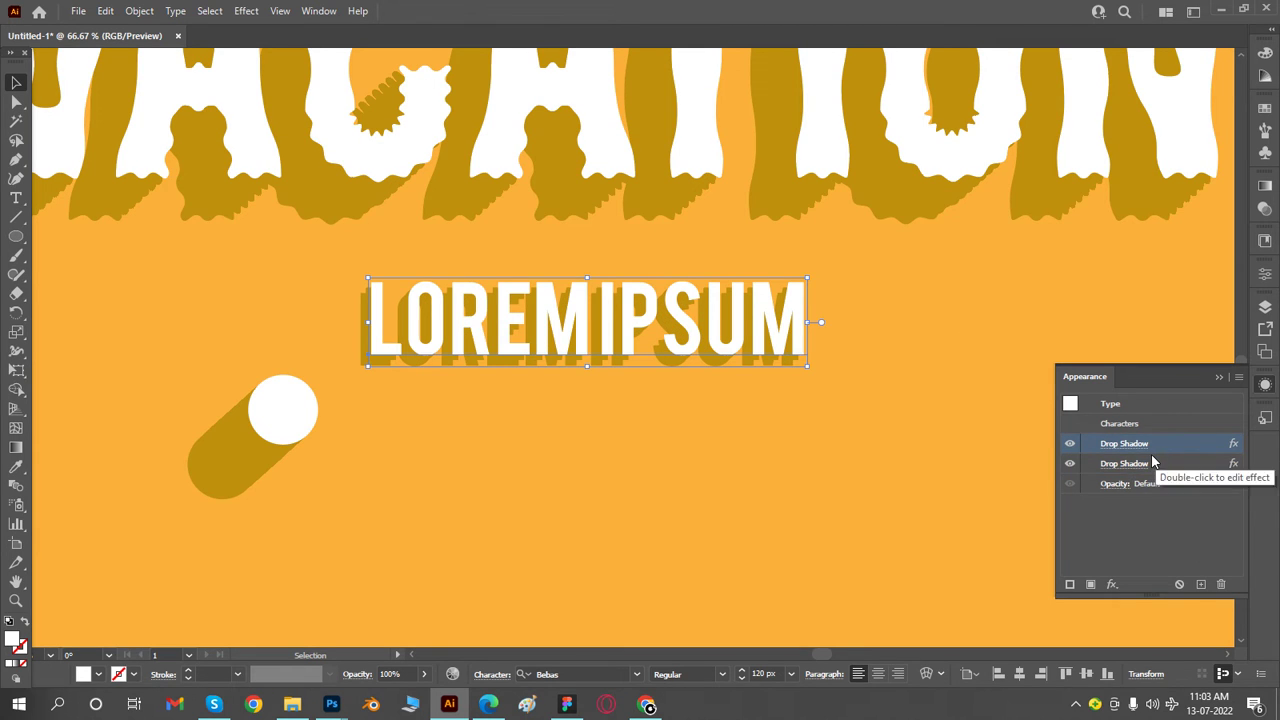
left_click(1125, 464)
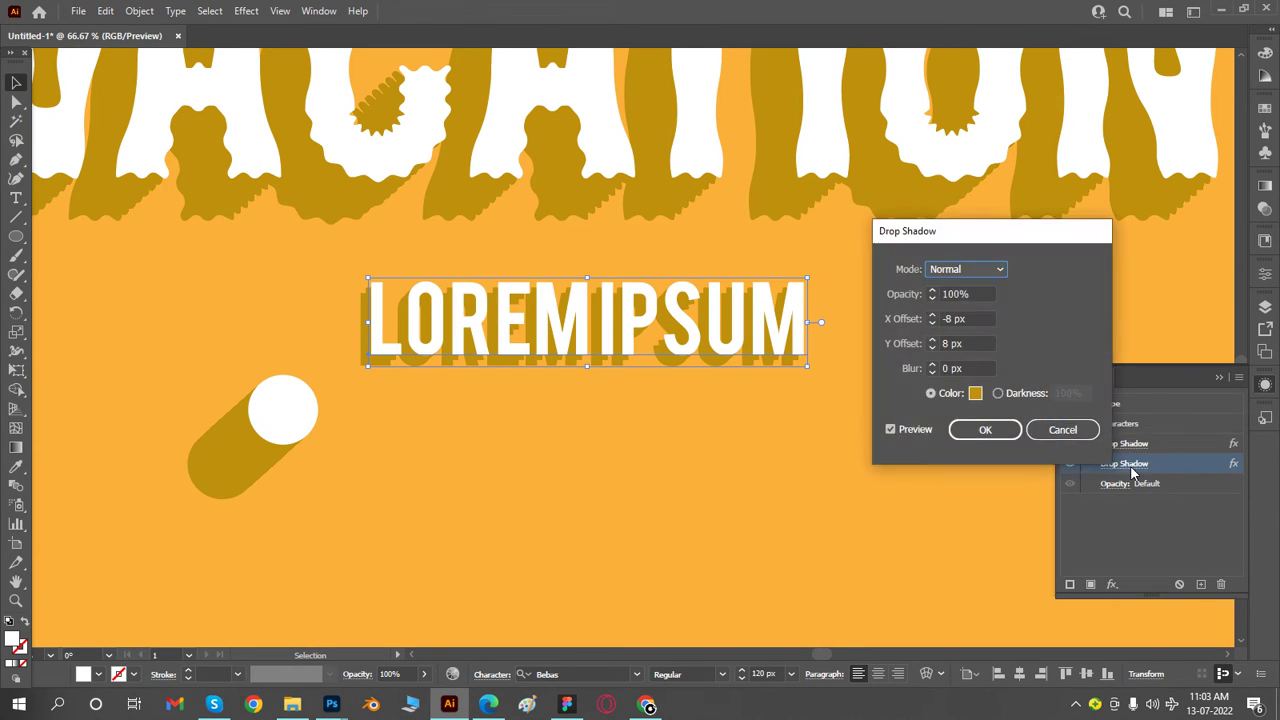
double_click(965, 319)
type("3")
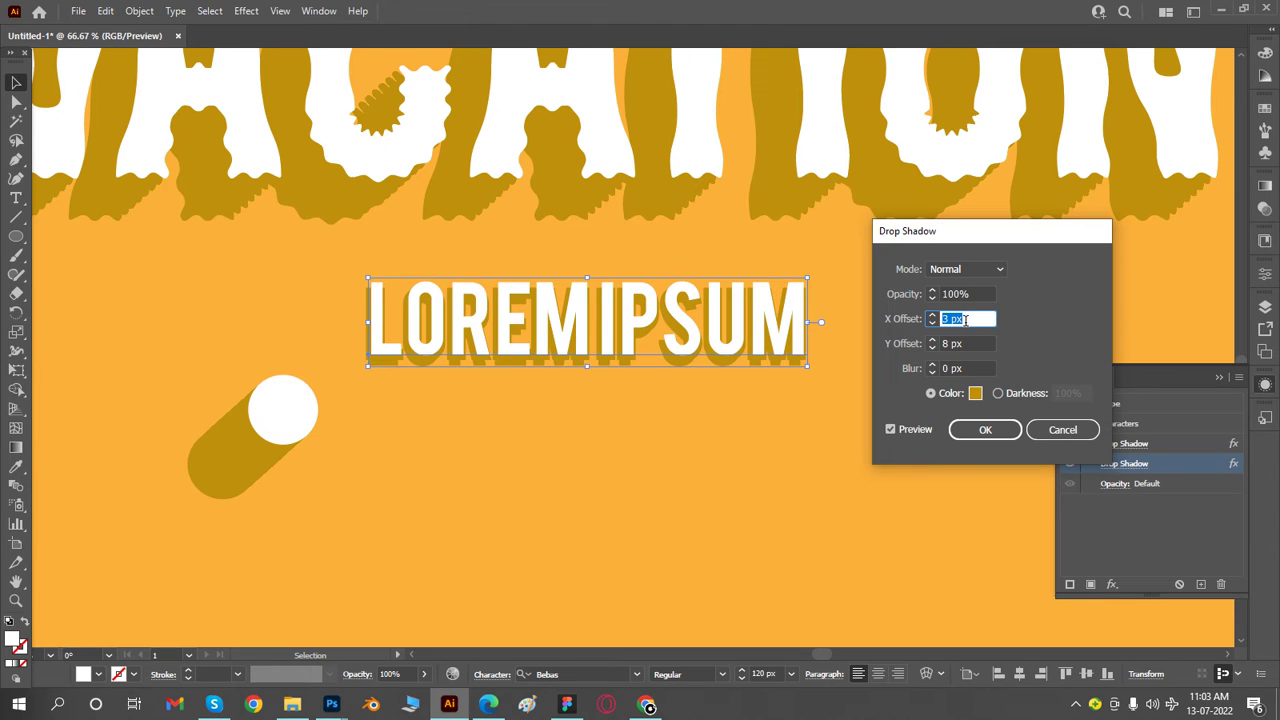
key("Down")
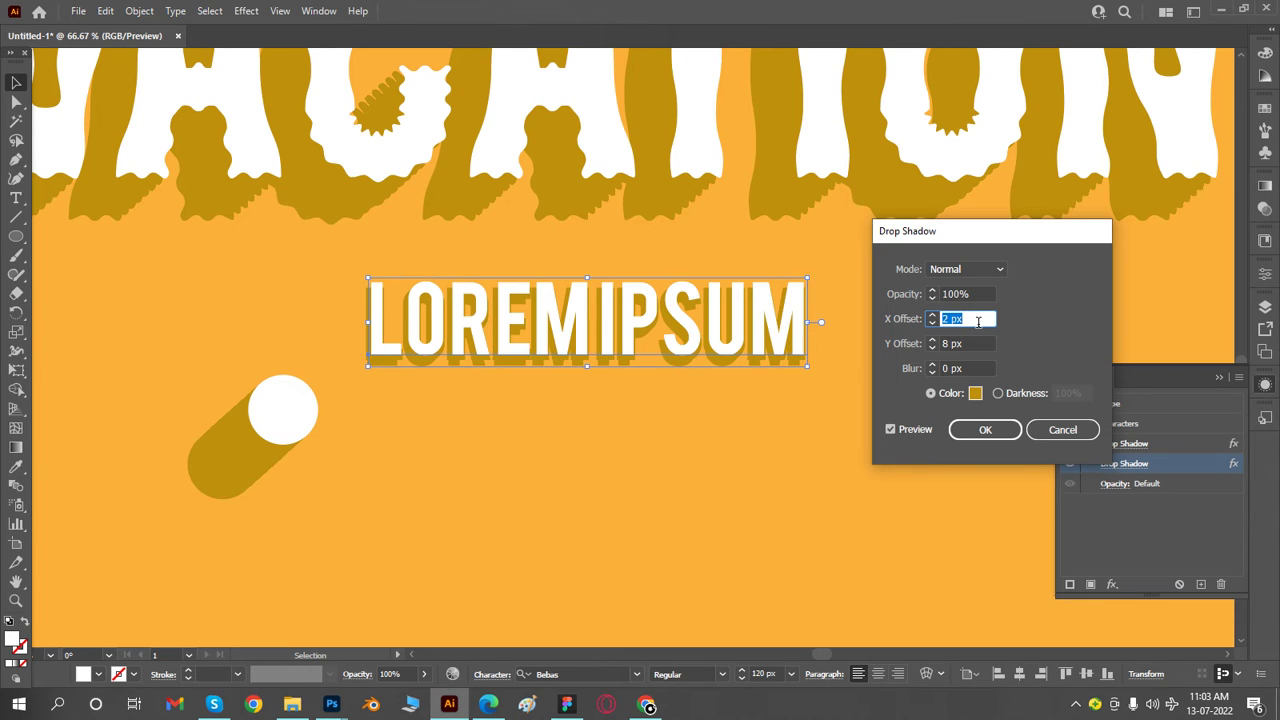
key("Up")
key("Up")
key("Up")
key("Up")
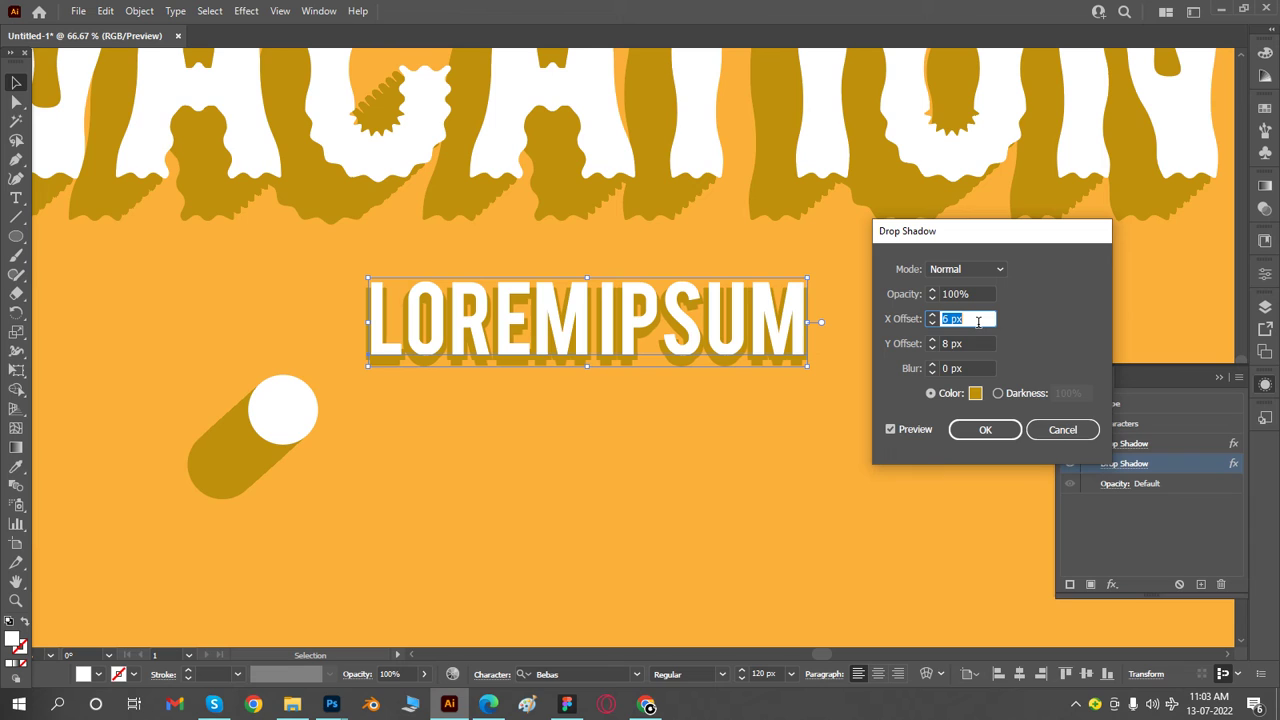
key("Up")
key("Down")
key("Down")
key("Down")
key("Down")
key("Down")
key("Down")
key("Down")
key("Down")
key("Down")
key("Down")
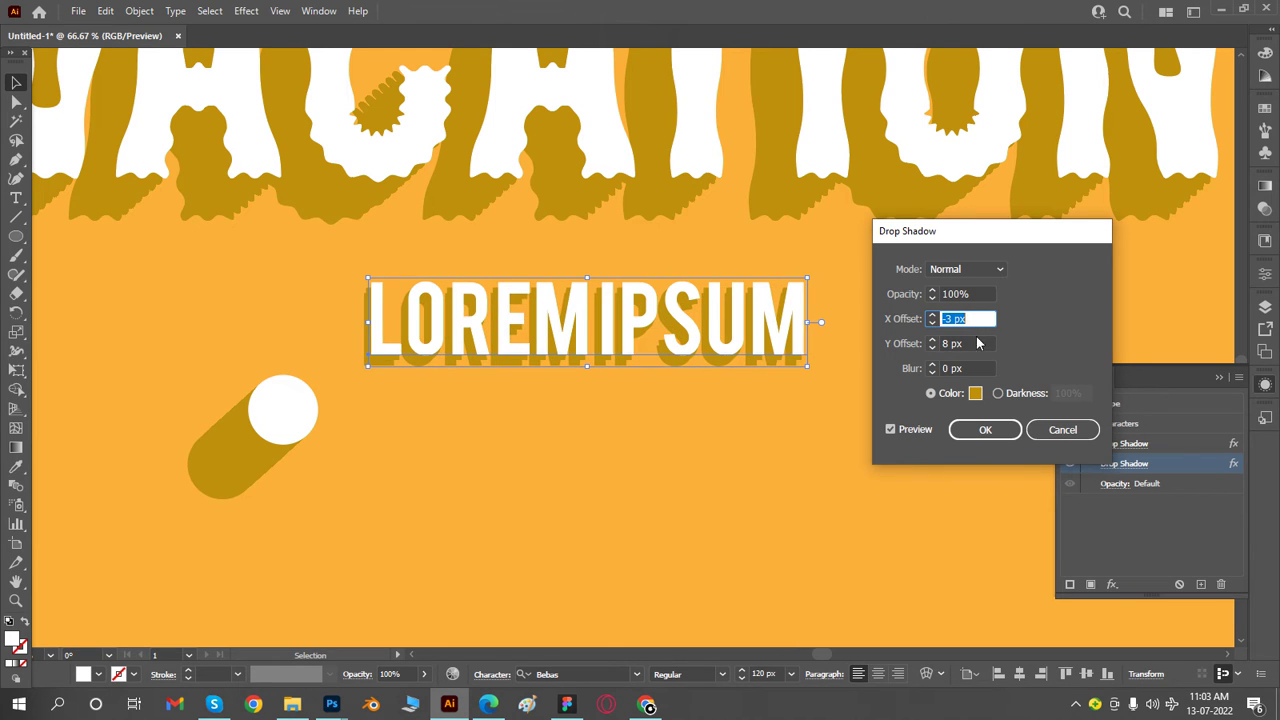
- Reduce the duplicated drop shadow's Y offset to 2 px and apply the effect
left_click(980, 343)
key("Down")
key("Down")
key("Down")
key("Down")
key("Down")
key("Down")
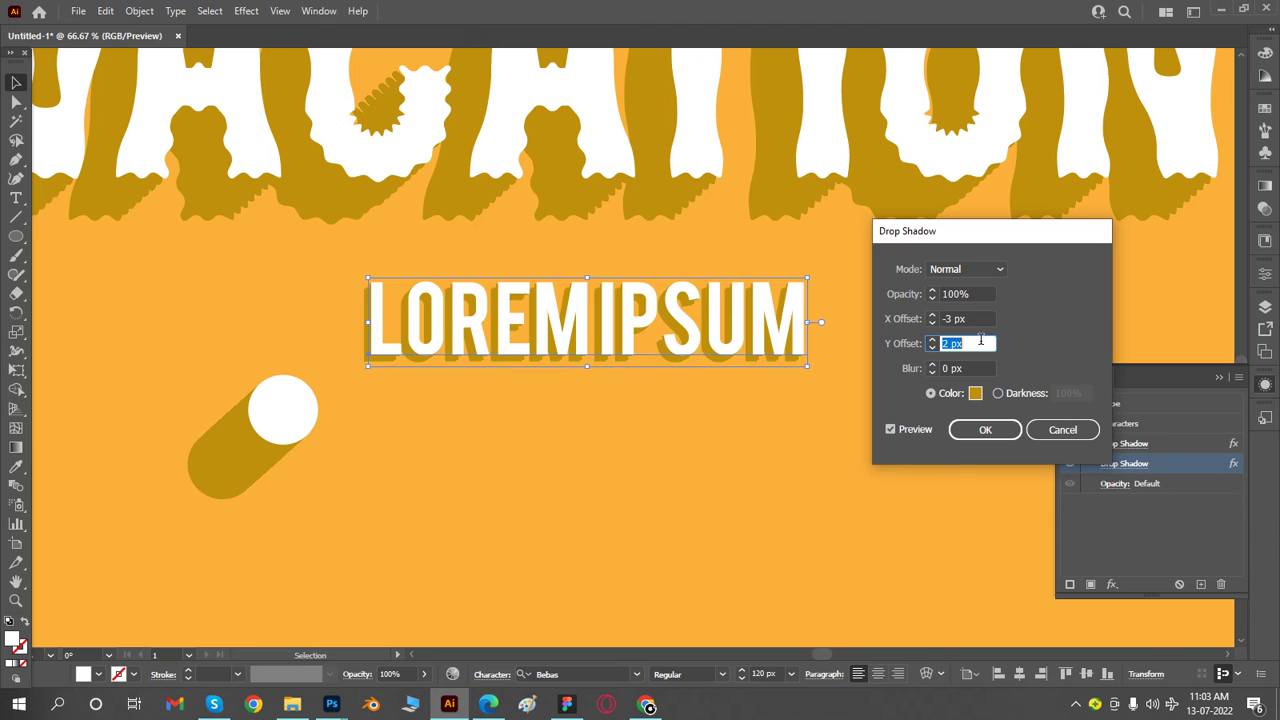
key("Down")
left_click(985, 429)
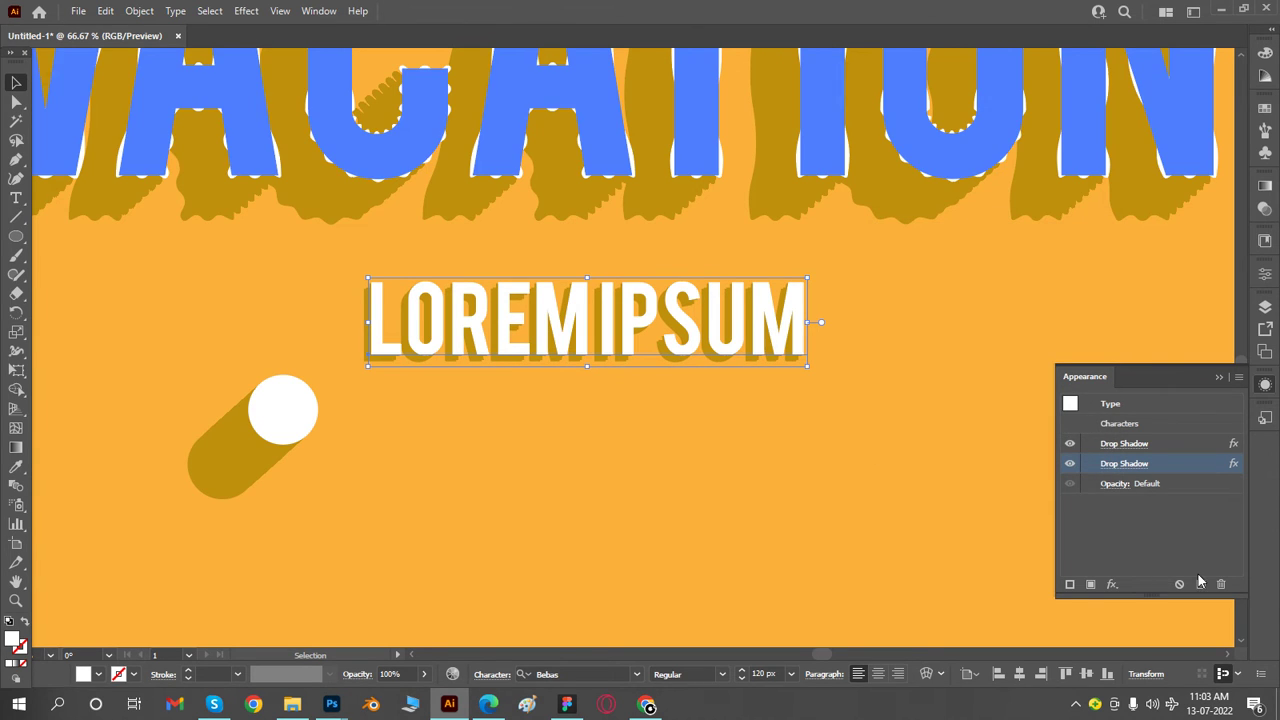
- Add a Zig Zag effect to the Lorem ipsum text with an absolute size of 3 px
left_click(1112, 584)
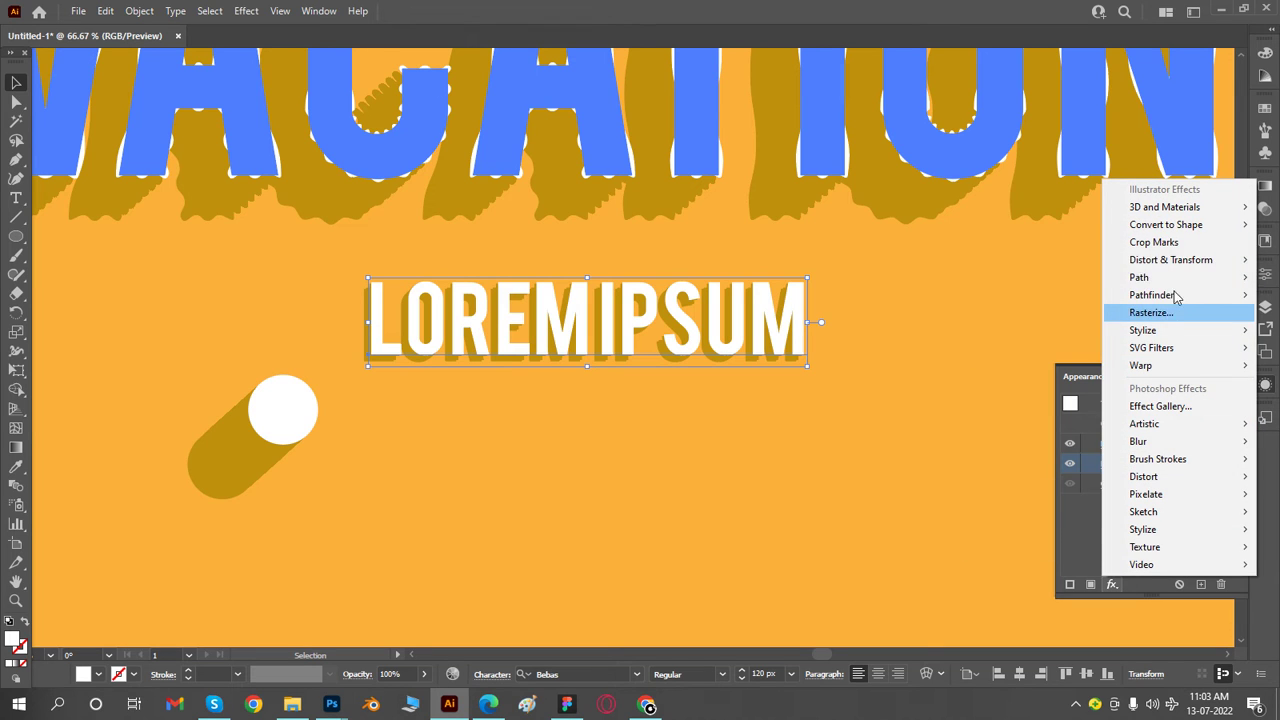
mouse_move(1185, 262)
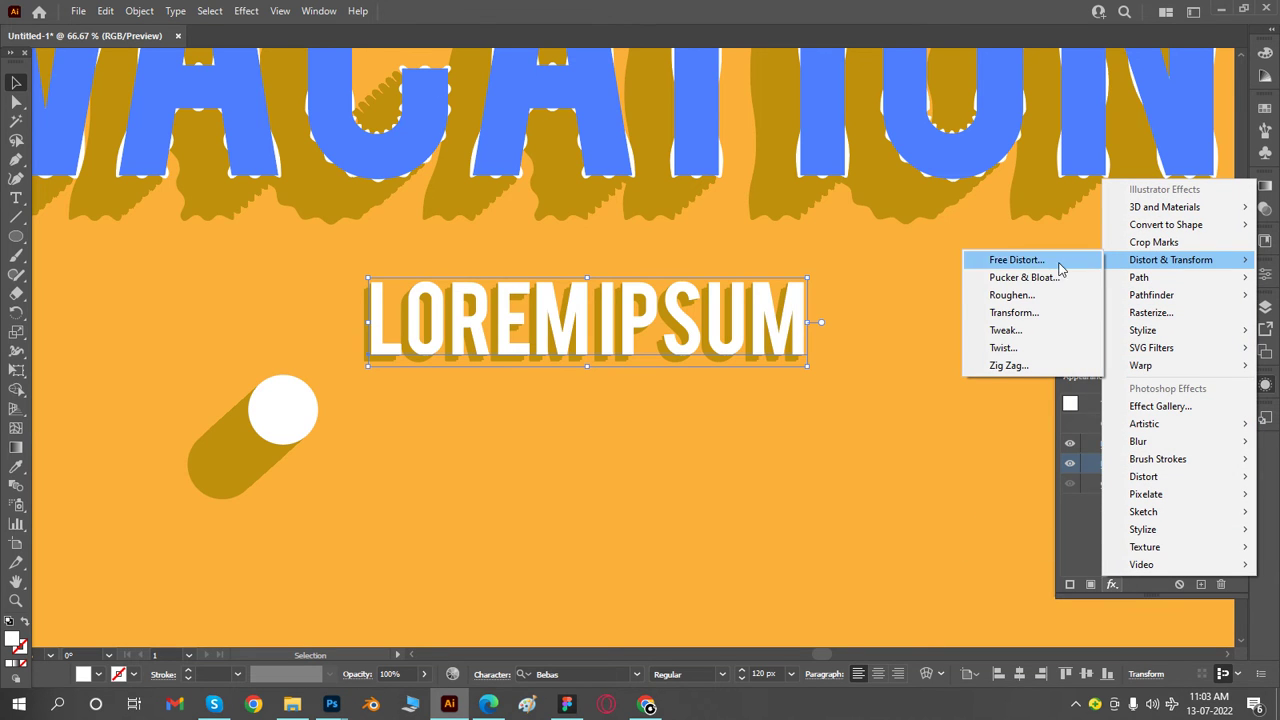
left_click(1006, 366)
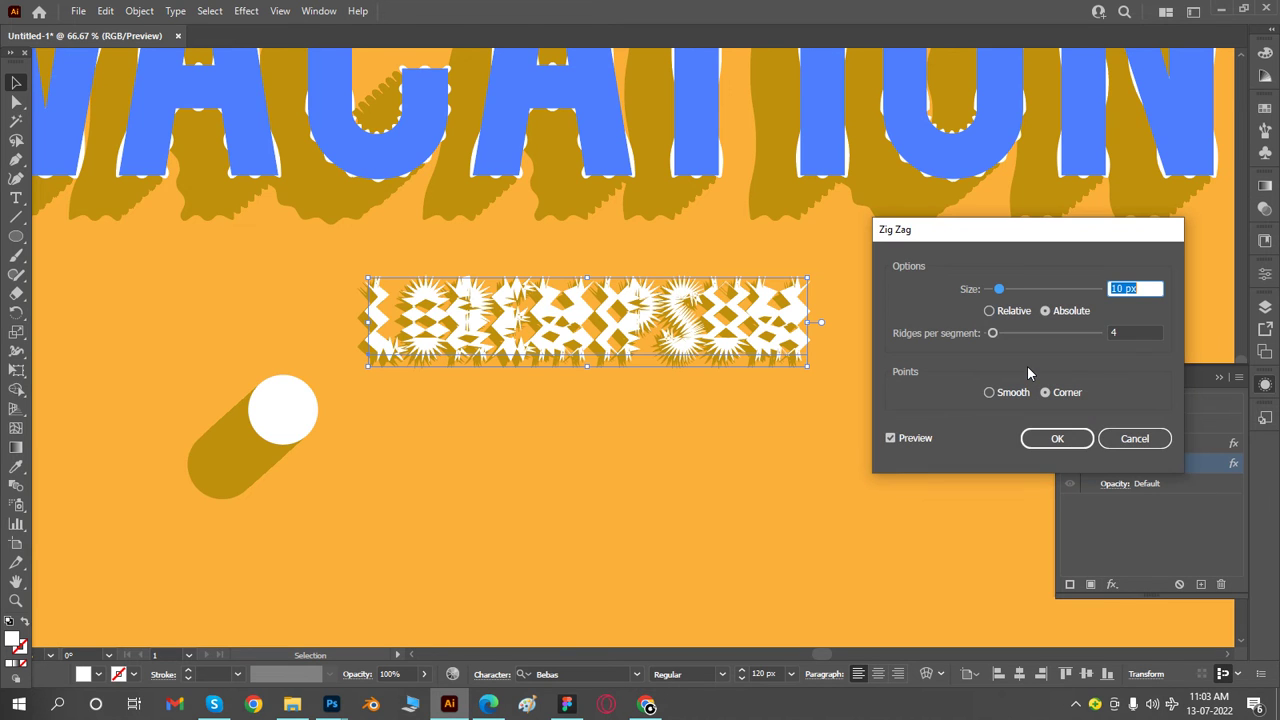
type("1")
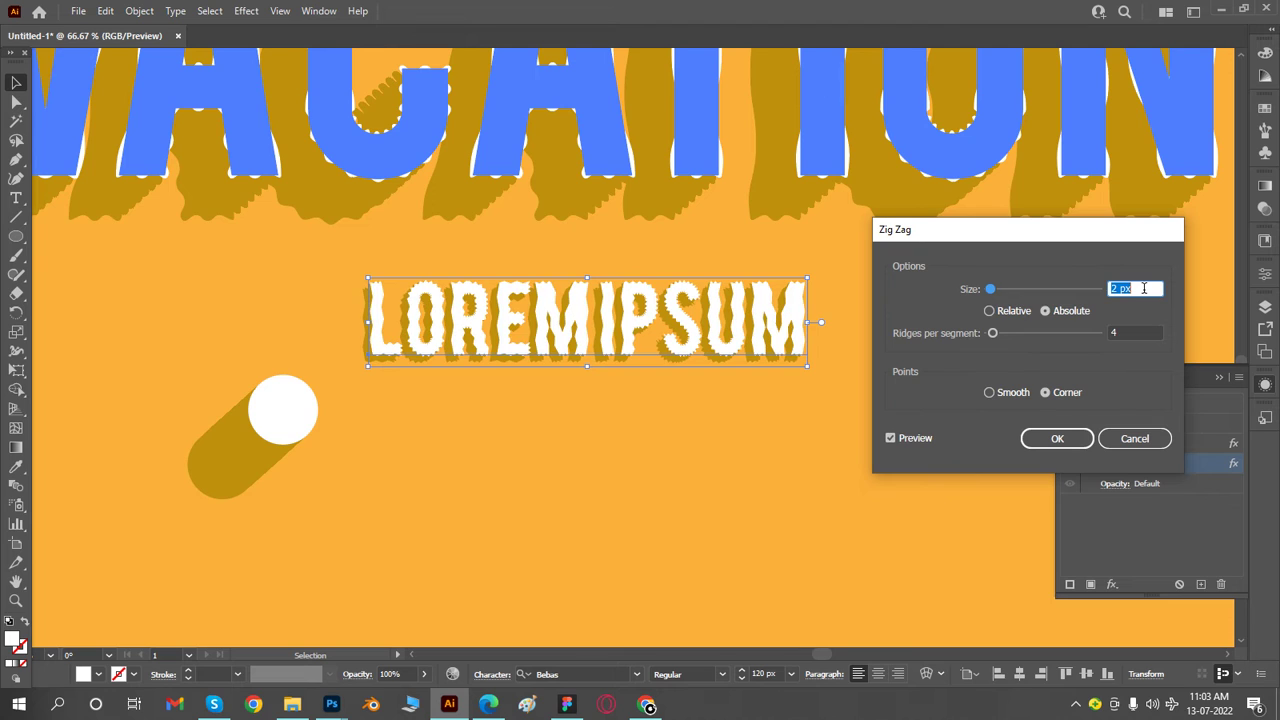
key("BackSpace")
type("6")
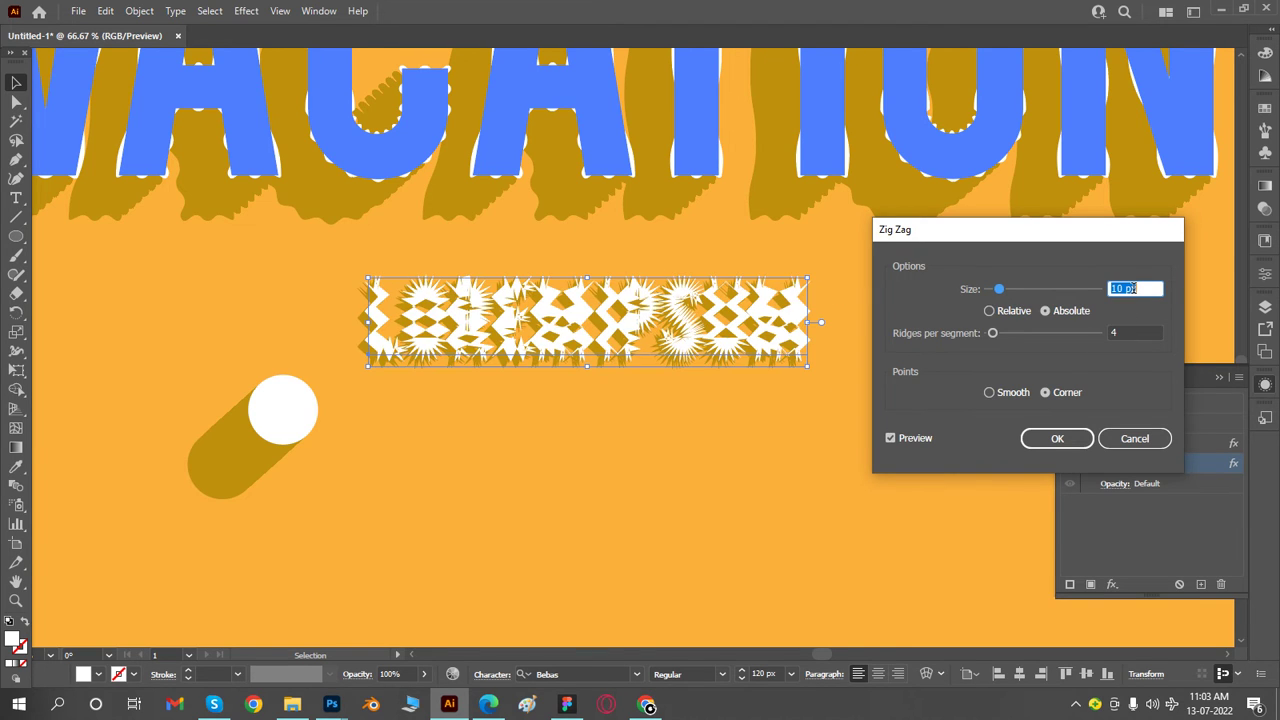
type("3")
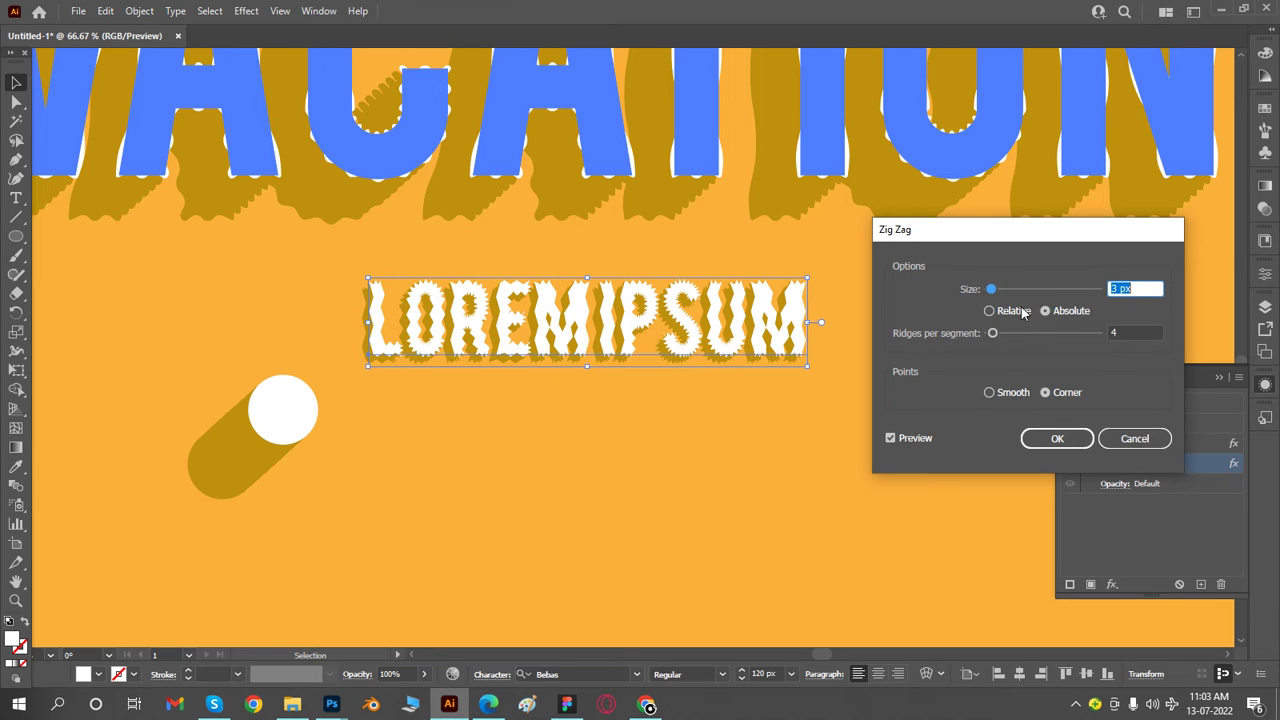
- Make the Zig Zag points smooth, set 3 ridges per segment and a size of 1 px, and apply the effect
left_click(1004, 398)
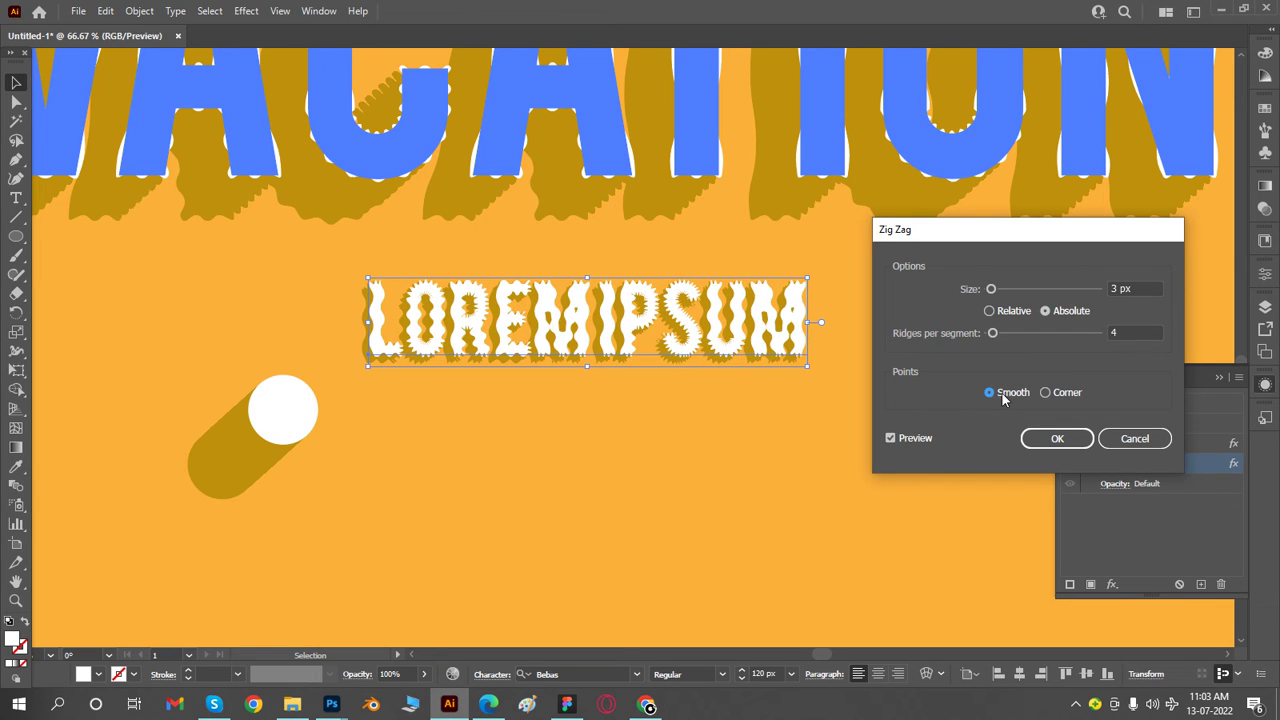
double_click(1133, 331)
type("3")
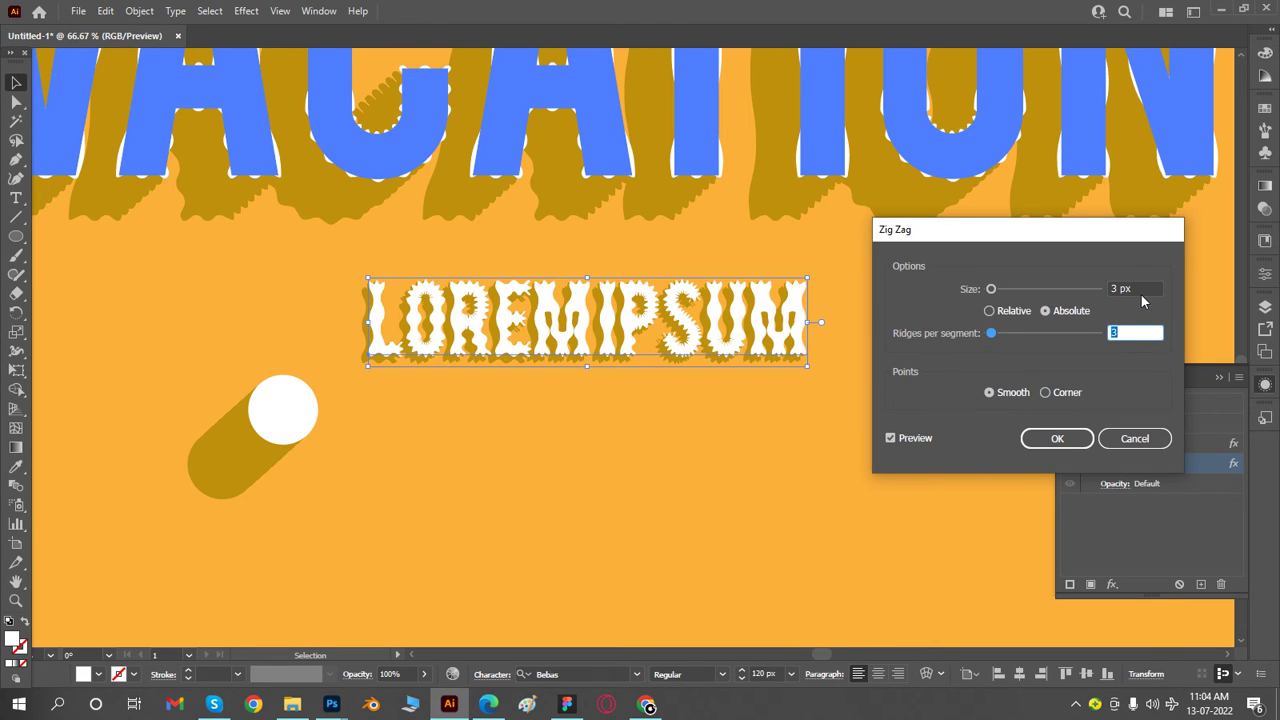
left_click(1142, 286)
key("Down")
key("Down")
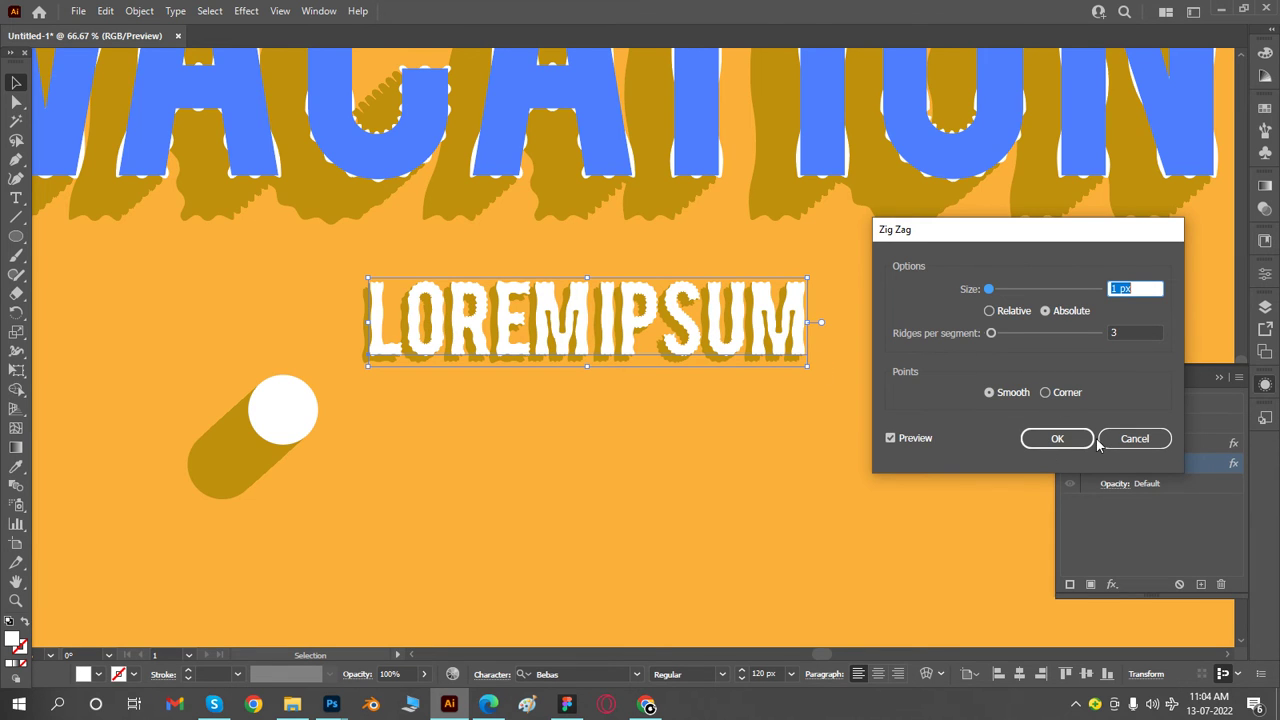
left_click(1057, 438)
- Examine the Lorem ipsum text's wavy edges and shadow up close, and check them against the whole poster
left_click(890, 428)
key("z")
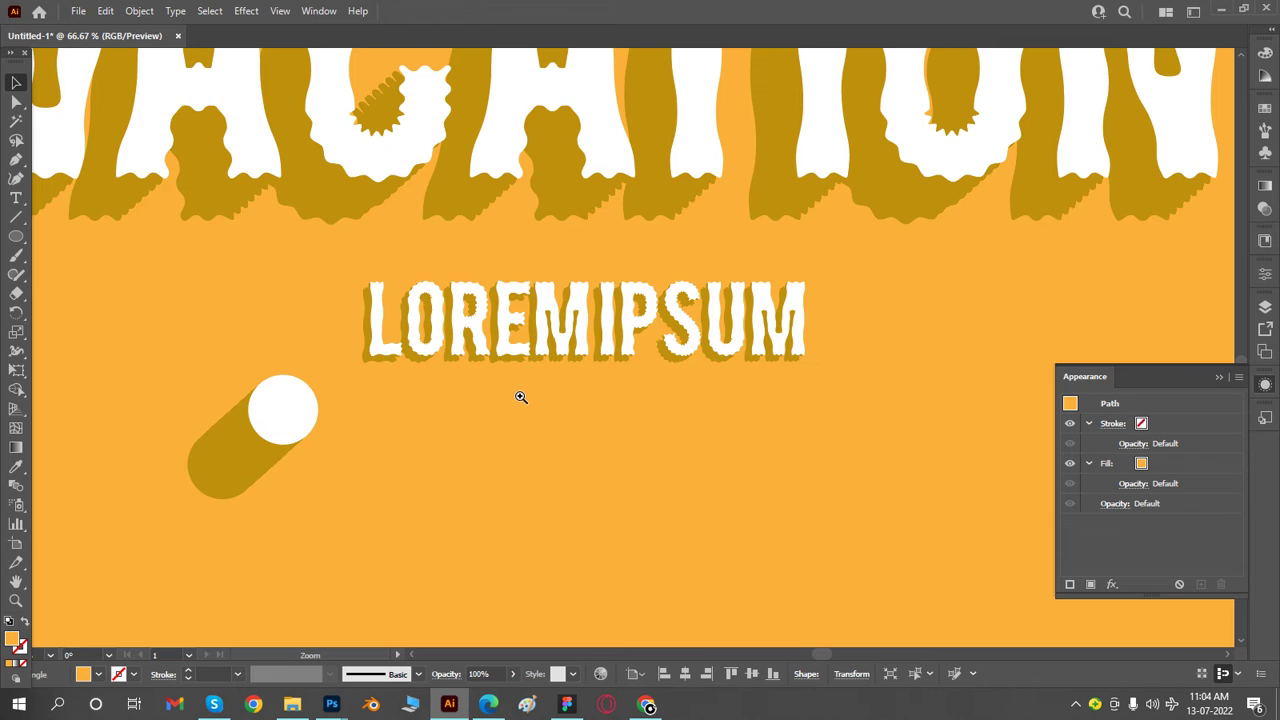
left_click(521, 397)
left_click(724, 257)
key("v")
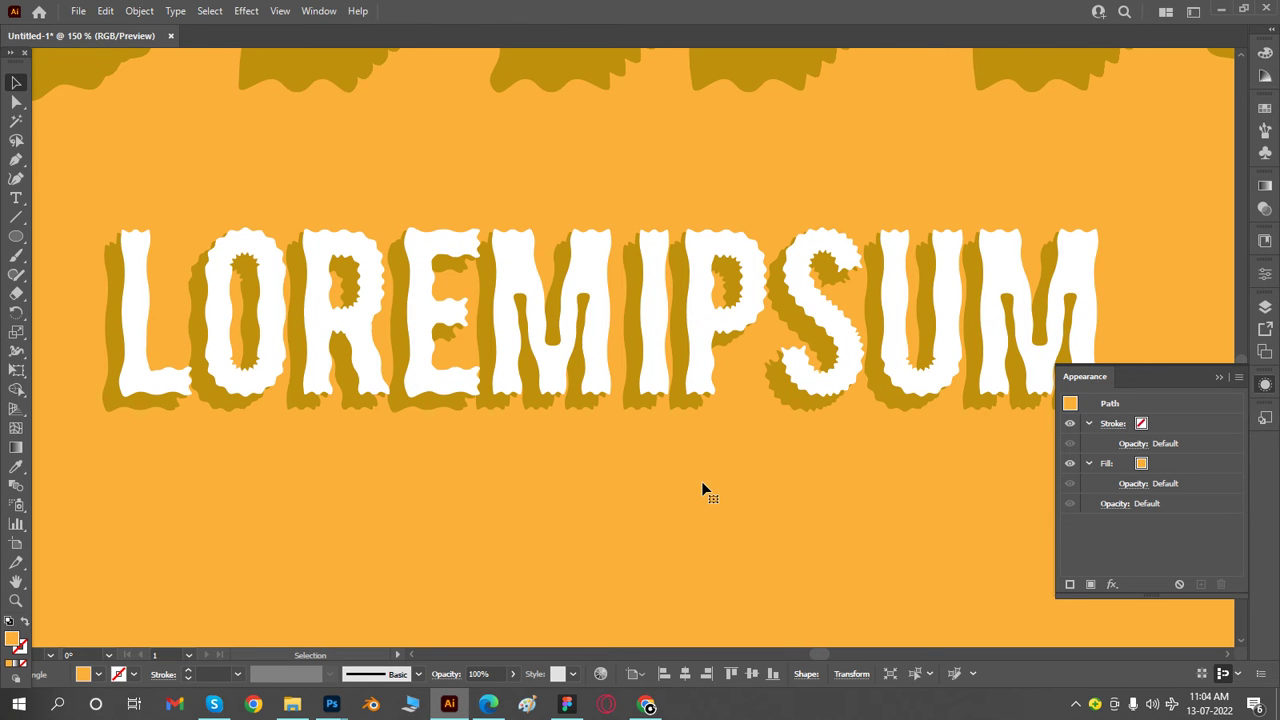
left_click(702, 481, "ctrl+alt")
left_click(700, 479, "ctrl+alt")
left_click(578, 382, "ctrl+alt")
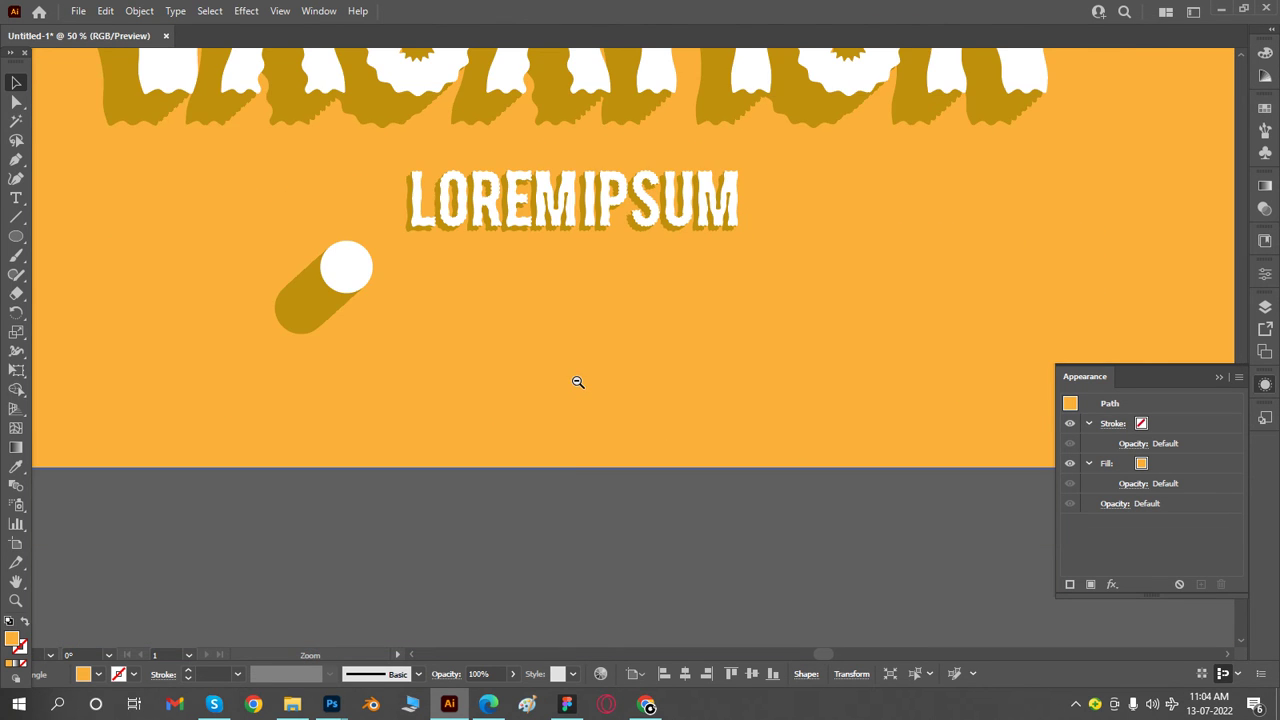
left_click_drag(667, 294, 706, 517)
key("ctrl+minus")
left_click_drag(784, 337, 800, 518)
left_click(728, 509, "ctrl")
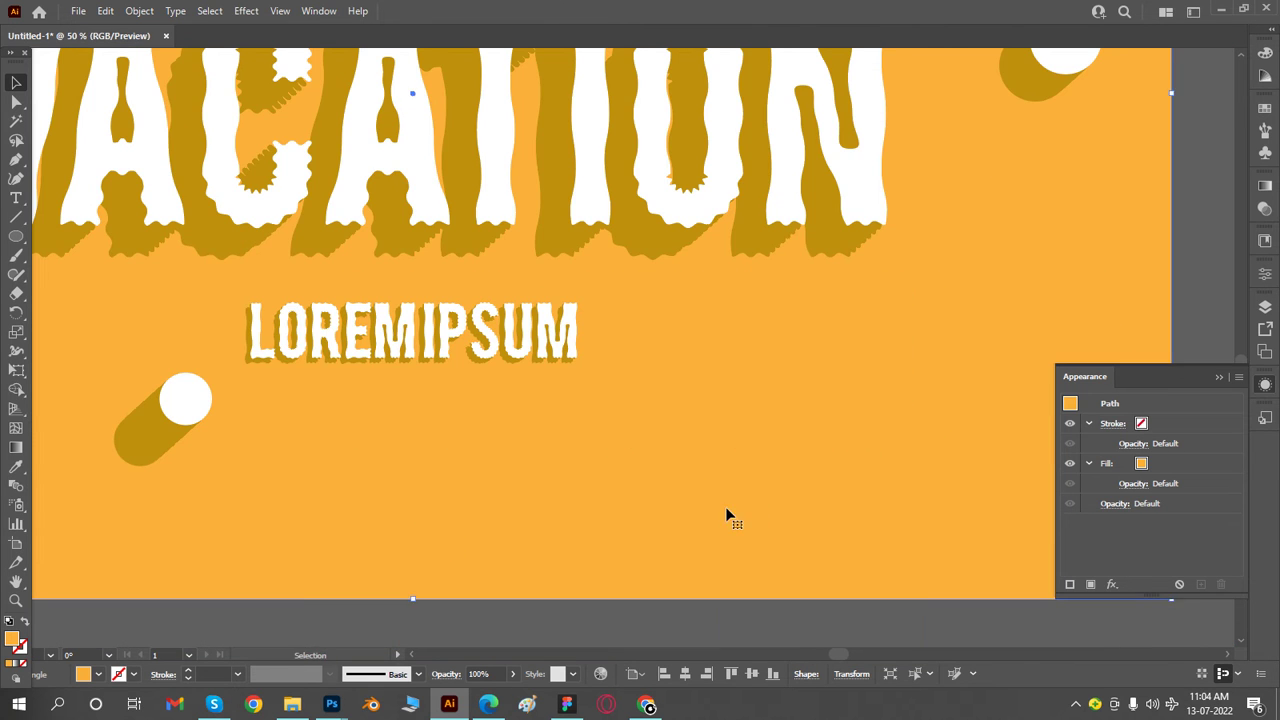
key("ctrl+minus")
key("ctrl+minus")
left_click_drag(746, 297, 769, 522)
- Nudge the VACATION text slightly upward and deselect it
left_click(1014, 346)
left_click(633, 314)
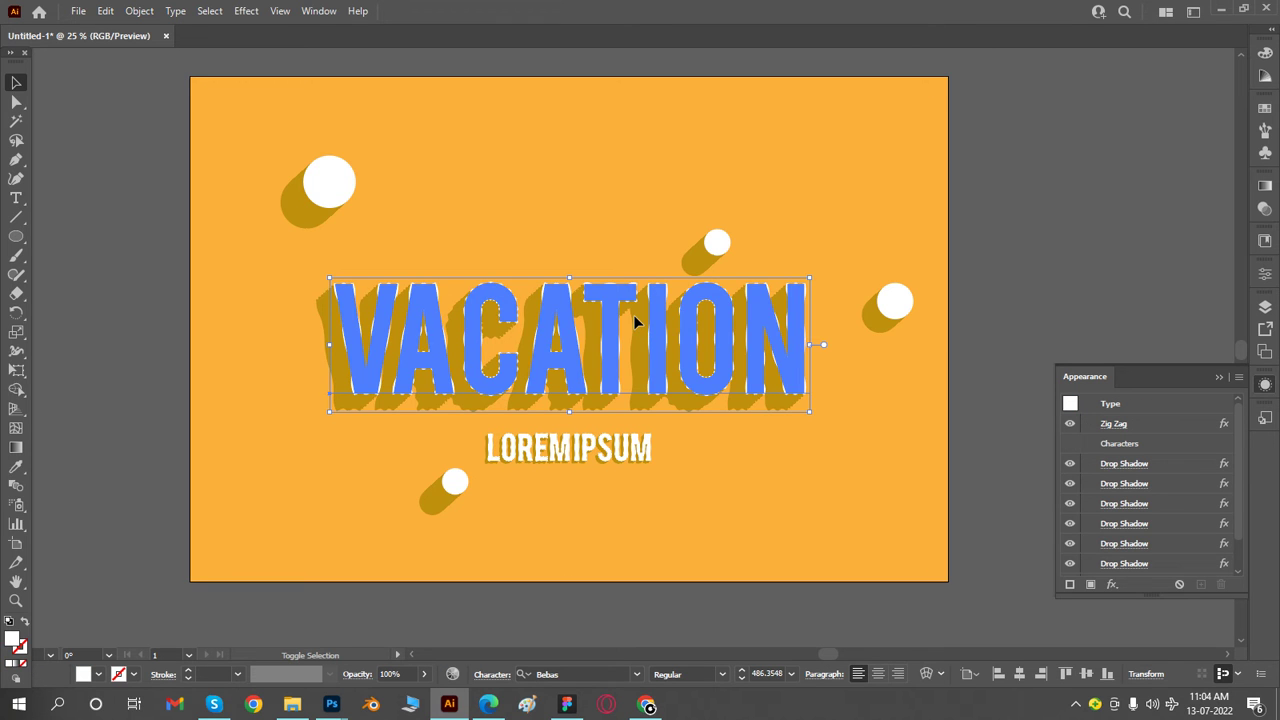
left_click(977, 294)
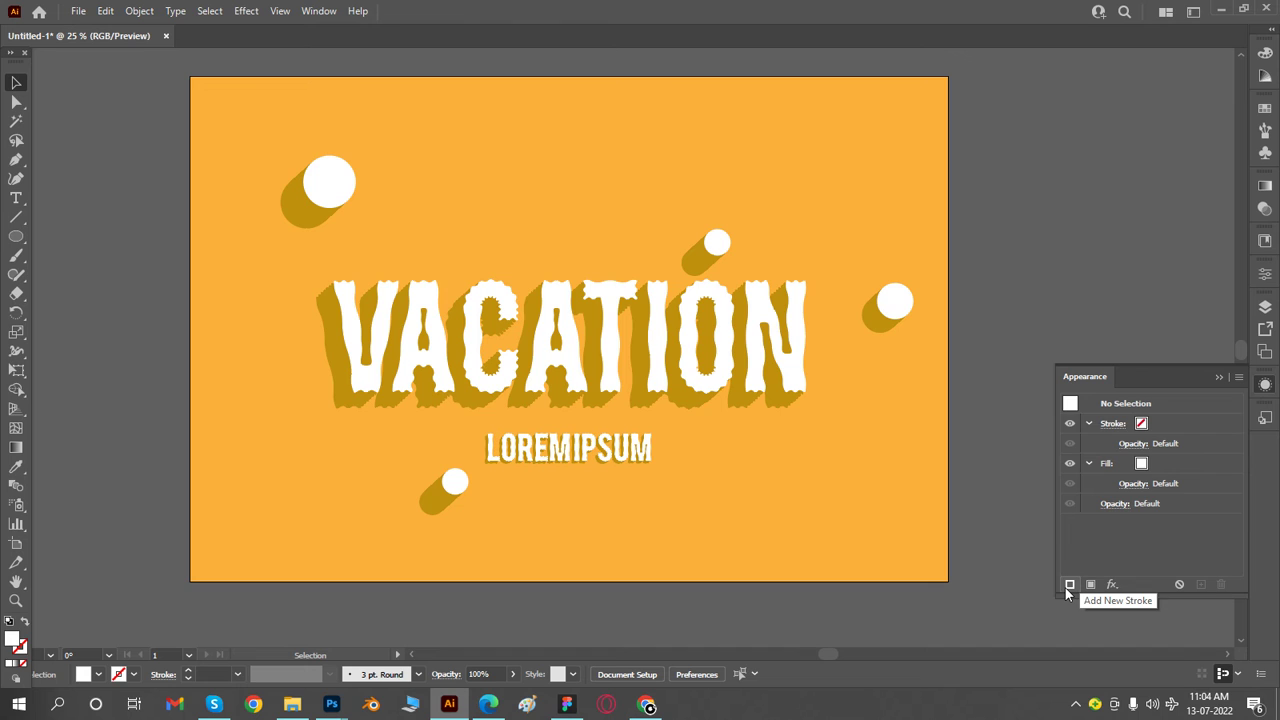
- Look through the available Illustrator and Photoshop effects, including the Pathfinder, Artistic, Brush Strokes and Video categories
left_click(1112, 584)
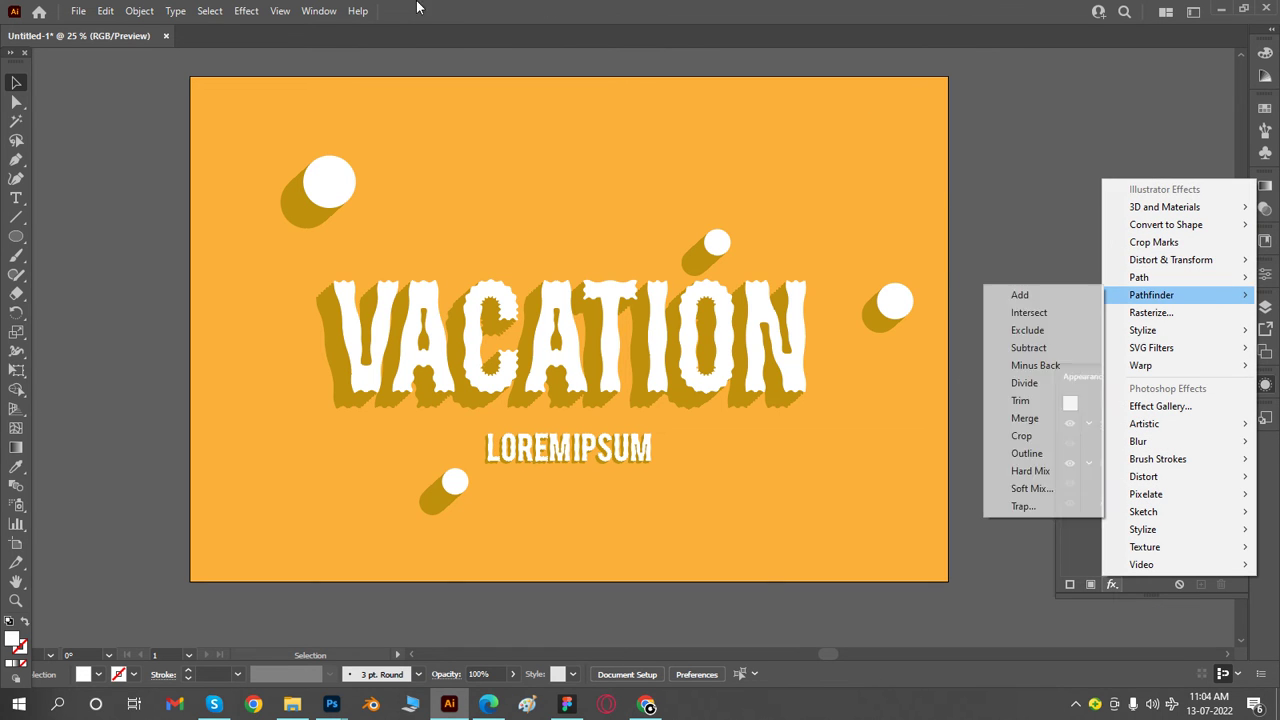
left_click(246, 11)
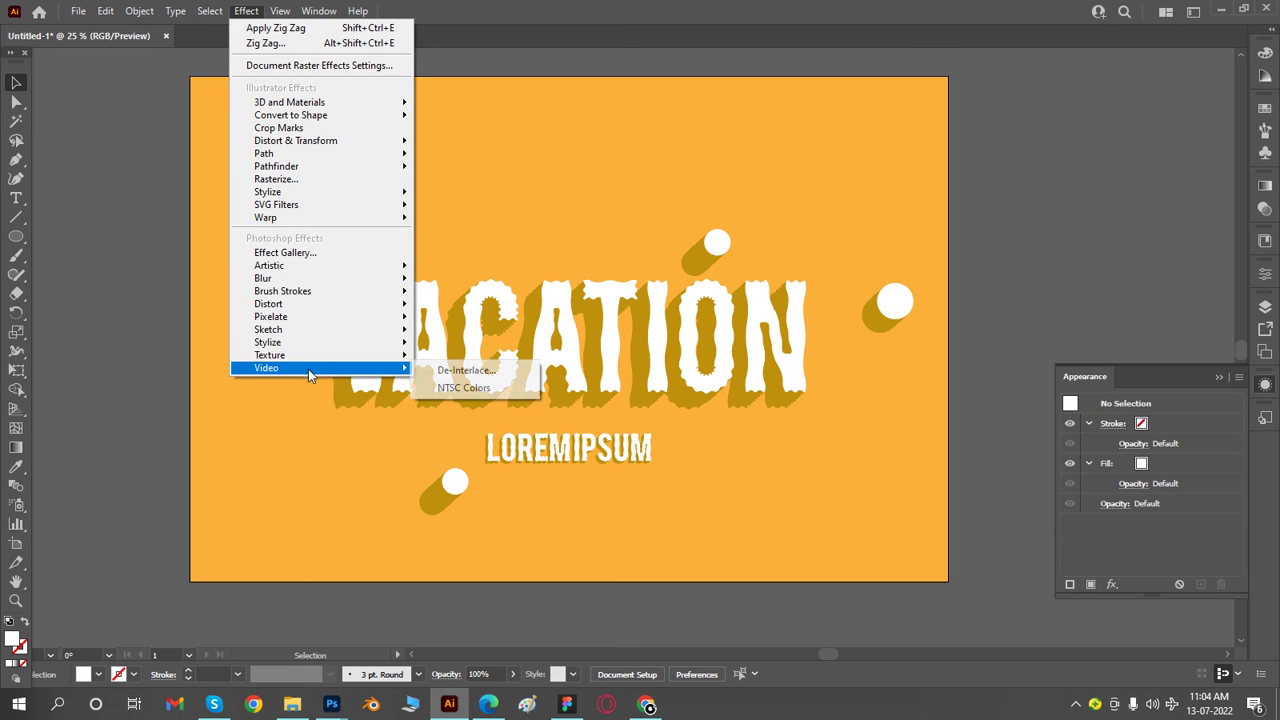
left_click(1111, 584)
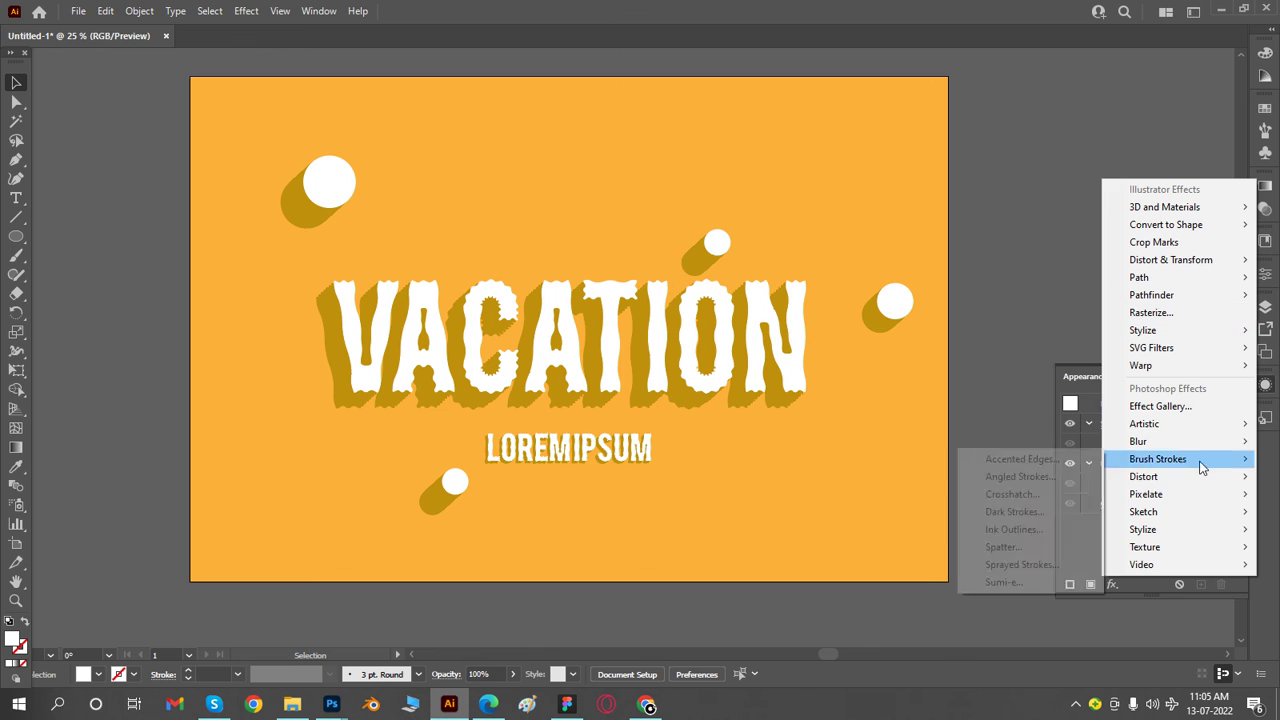
mouse_move(1176, 578)
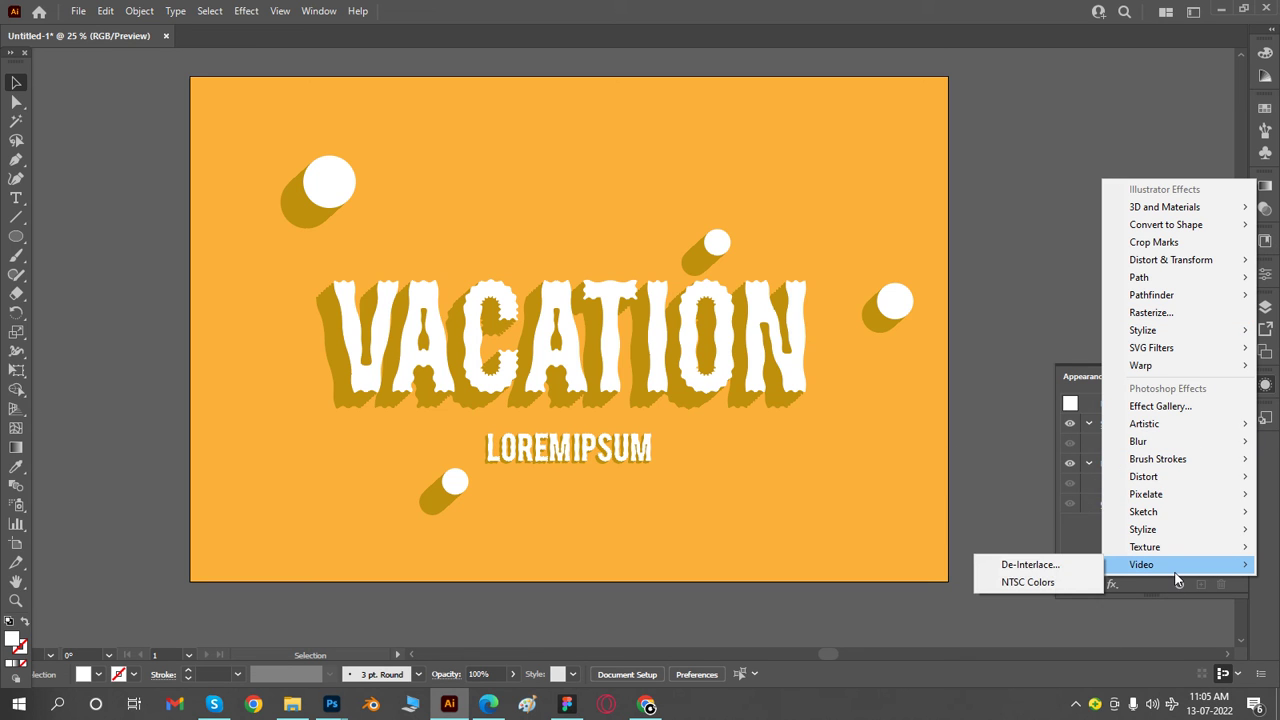
mouse_move(1210, 428)
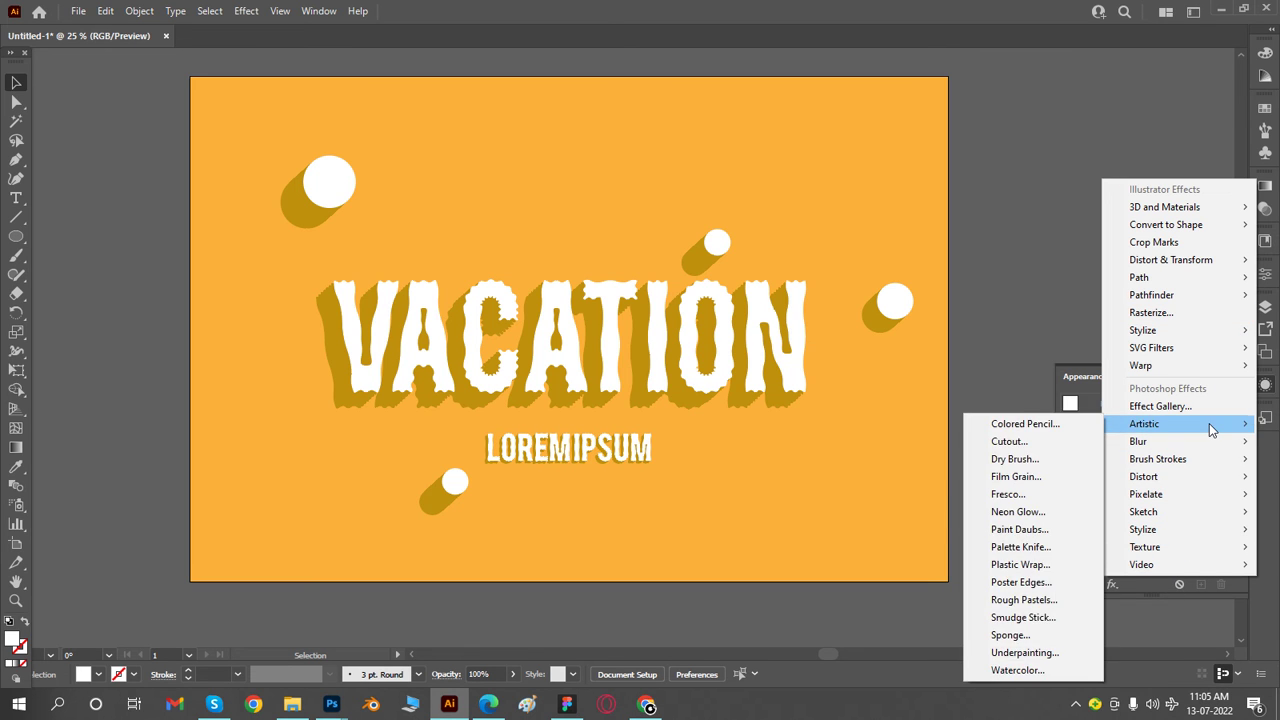
left_click(1111, 585)
left_click(1111, 585)
mouse_move(1156, 570)
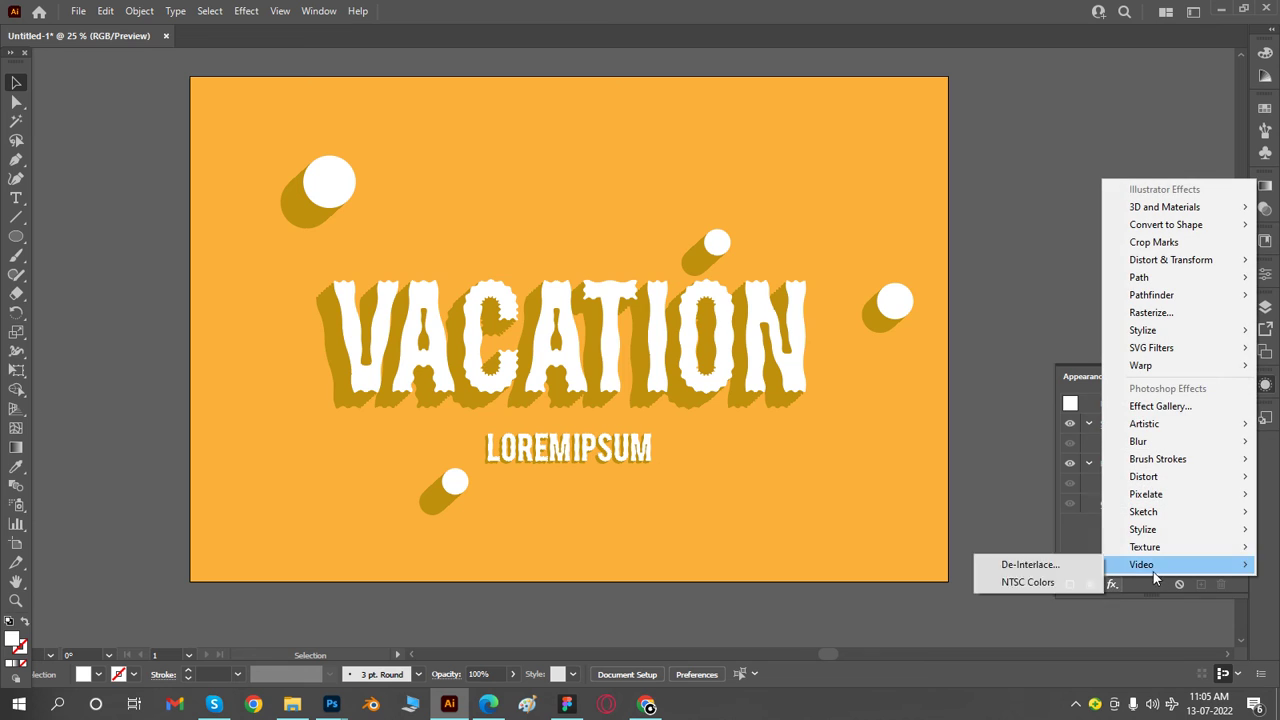
left_click(1115, 589)
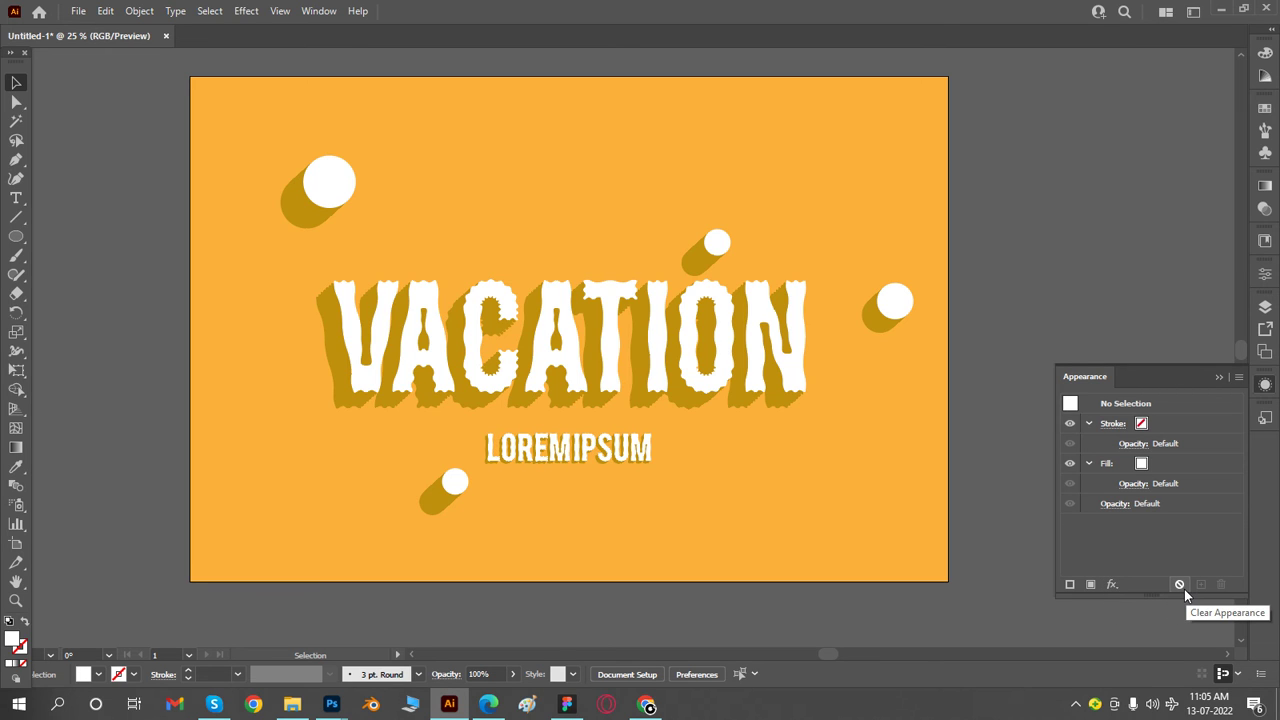
- Try clearing the whole appearance of the Lorem ipsum text, and undo the clearing
left_click(609, 440)
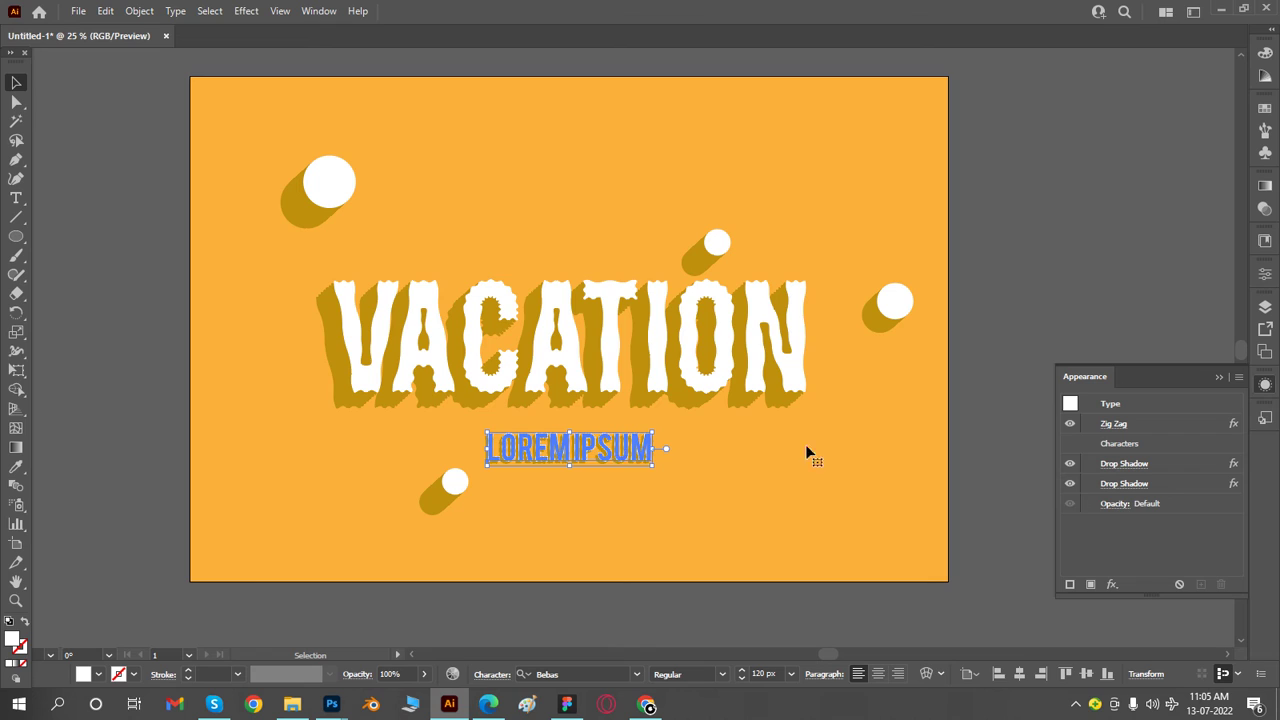
left_click(1179, 586)
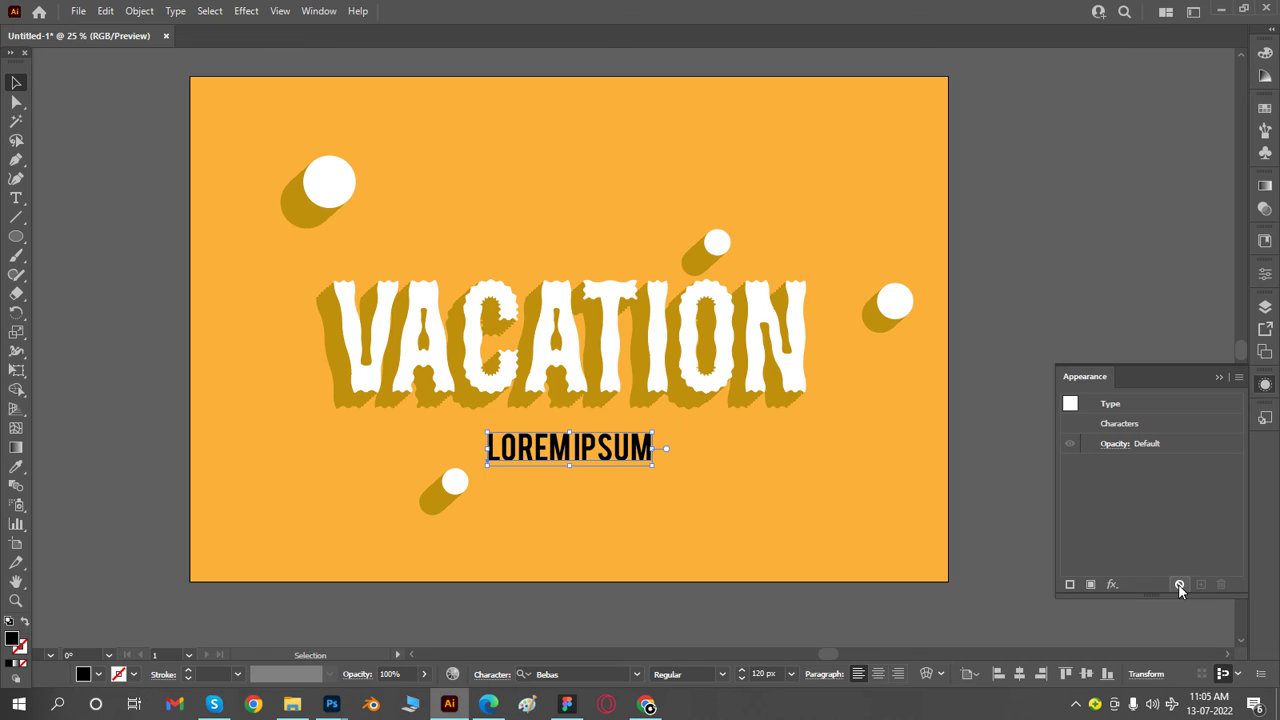
key("ctrl+z")
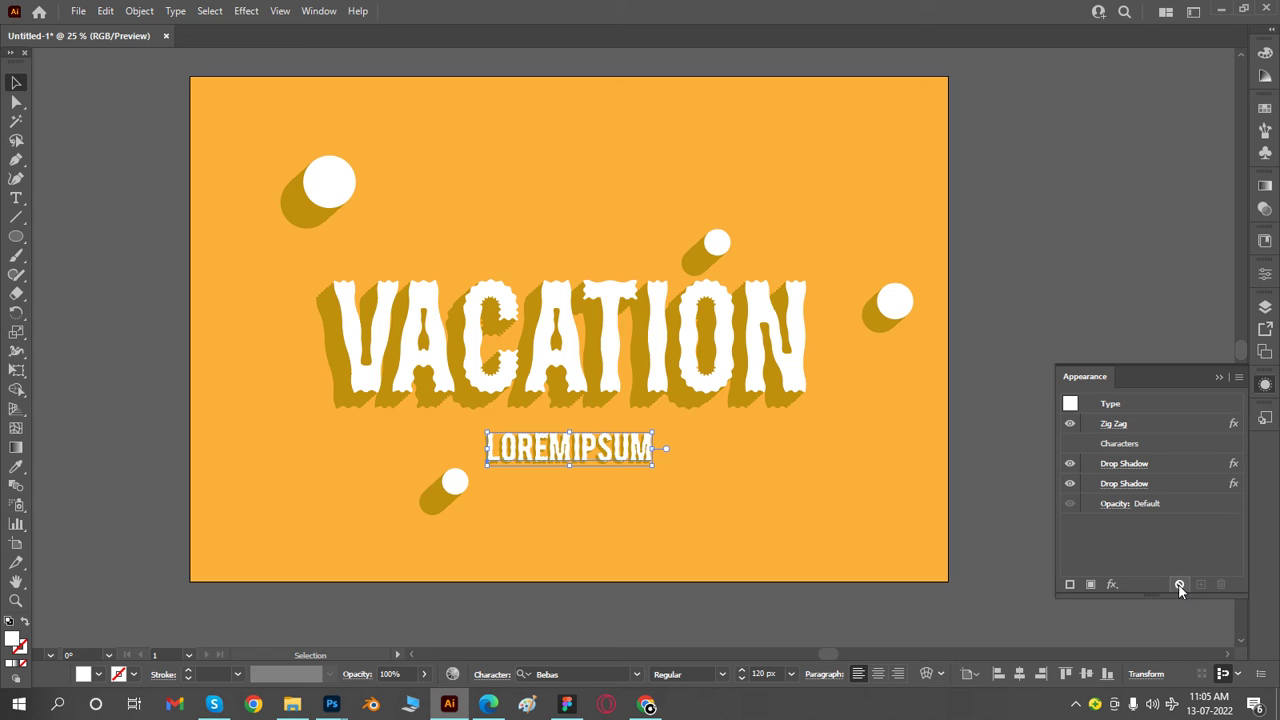
left_click(1116, 587)
left_click(1118, 589)
left_click(1118, 589)
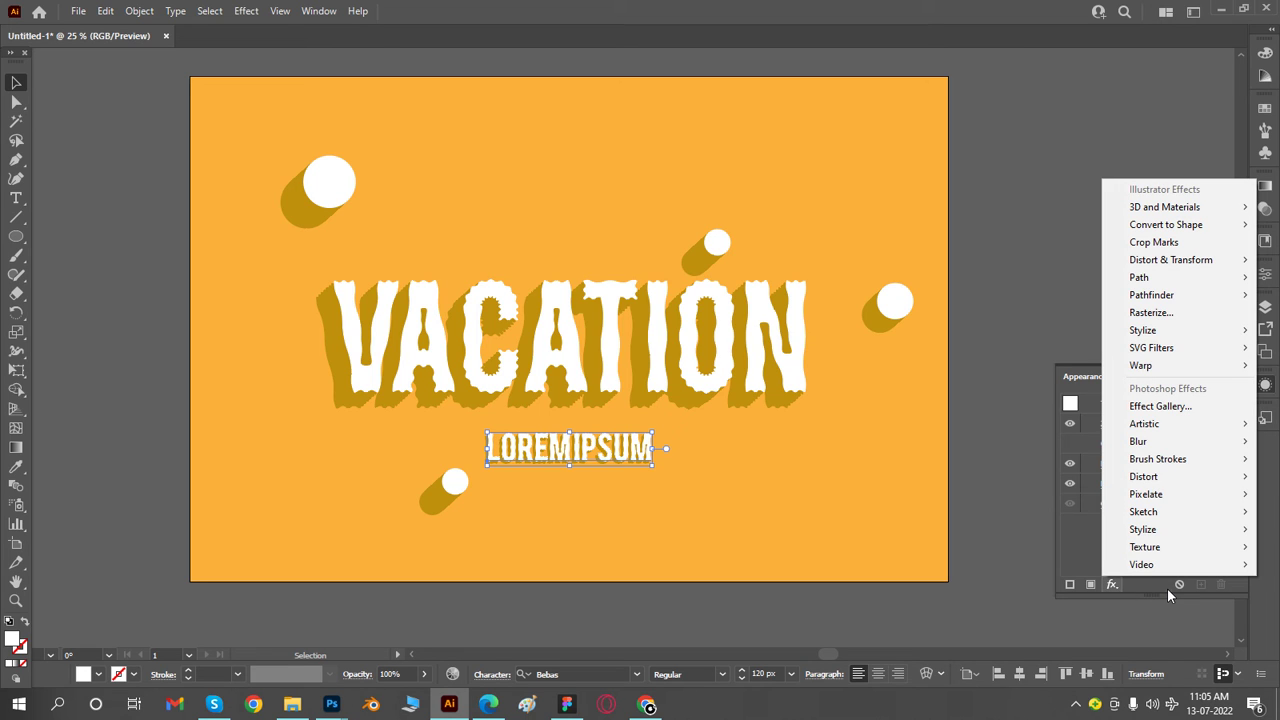
left_click(1165, 594)
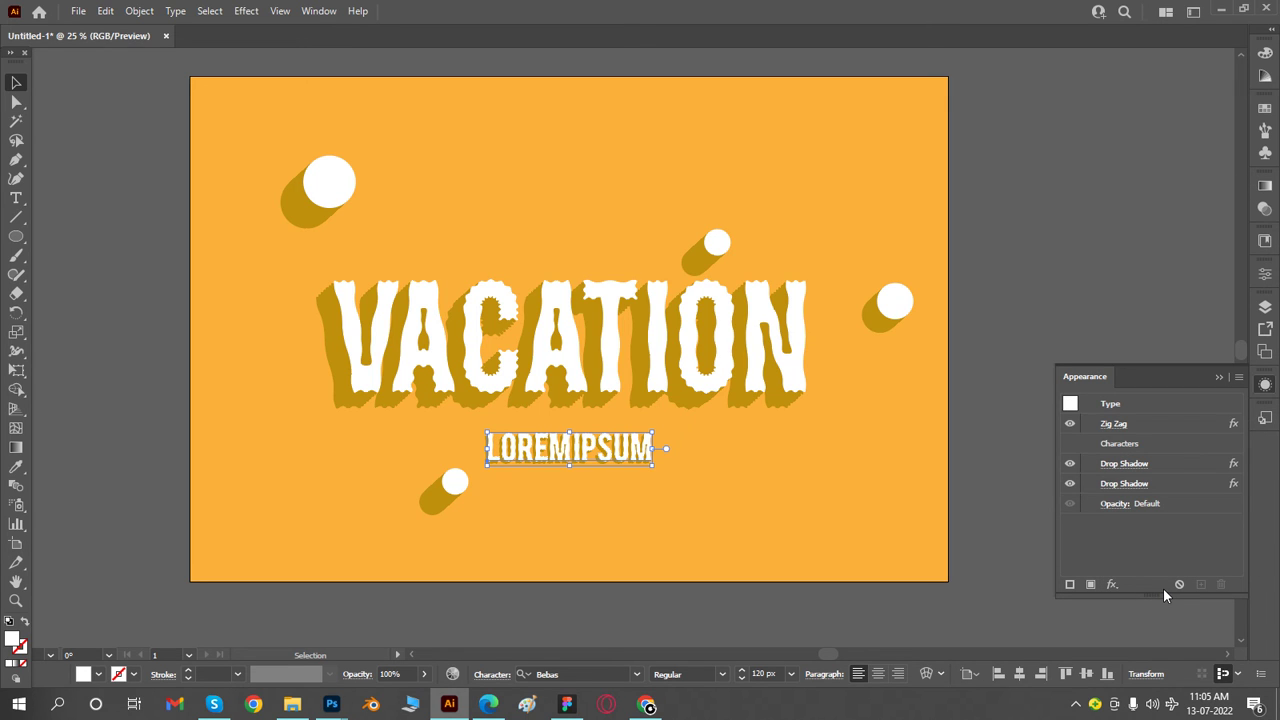
double_click(630, 358)
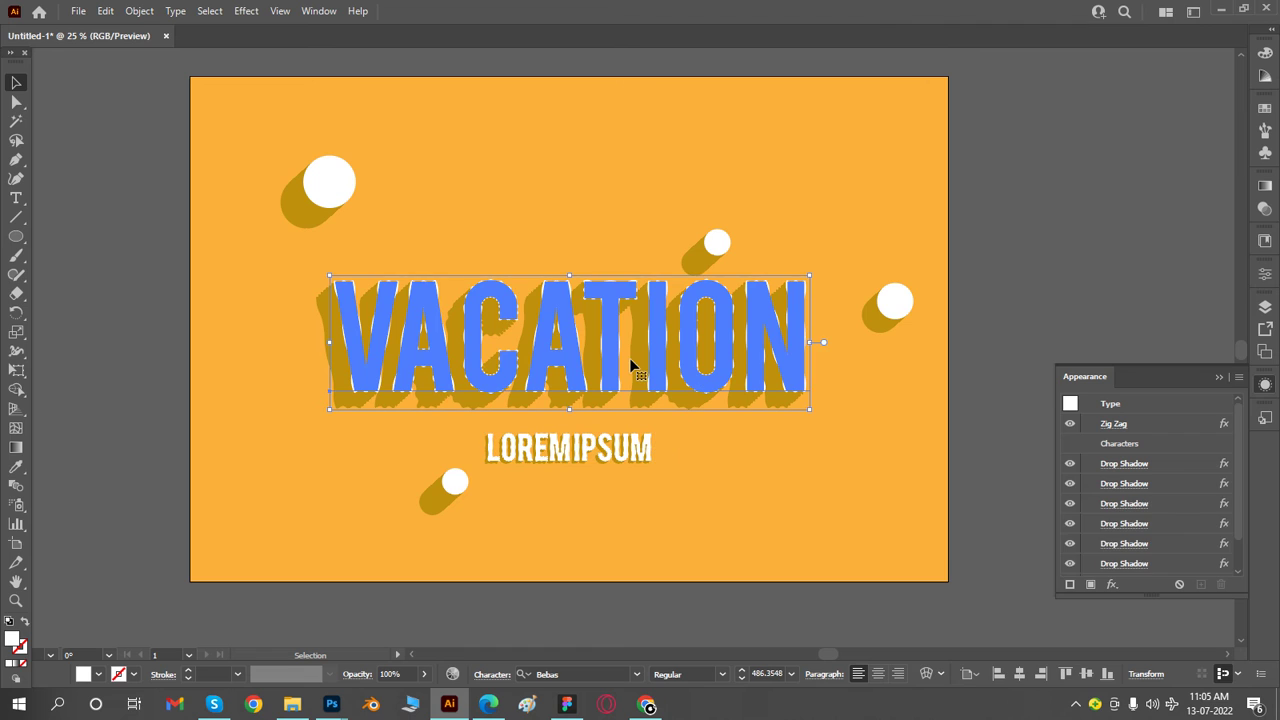
left_click_drag(676, 342, 644, 336)
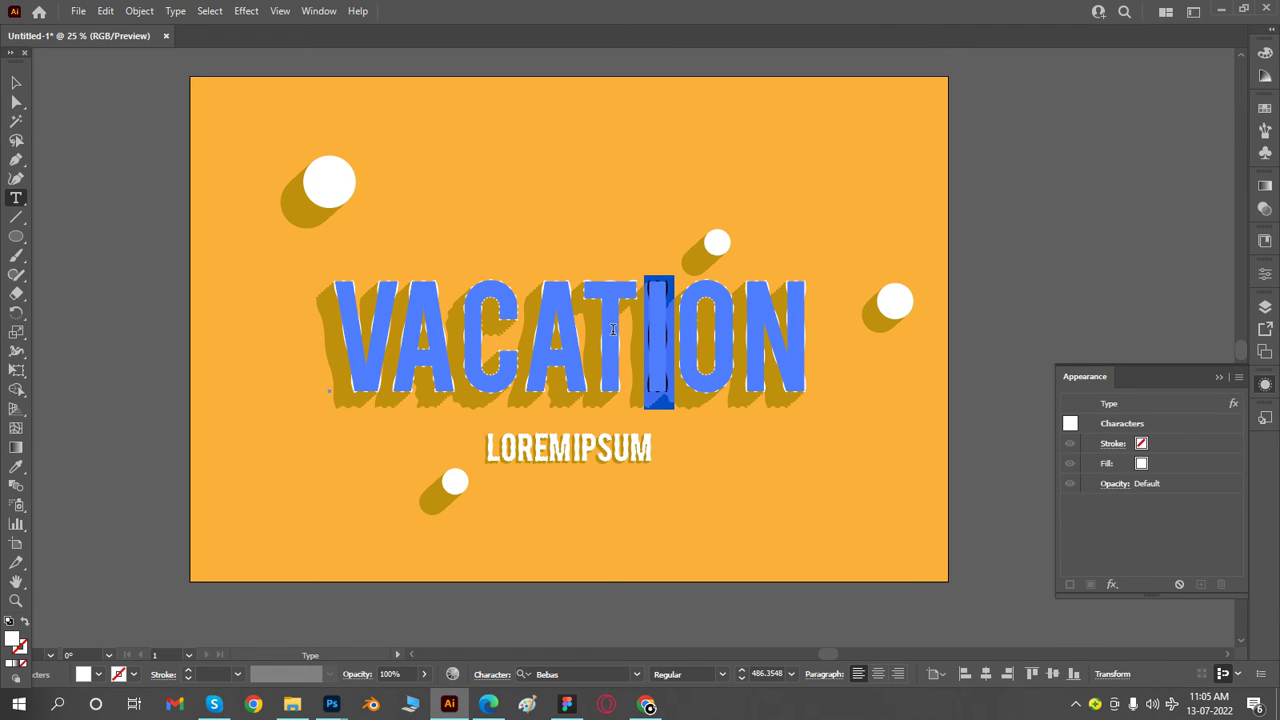
left_click(16, 86)
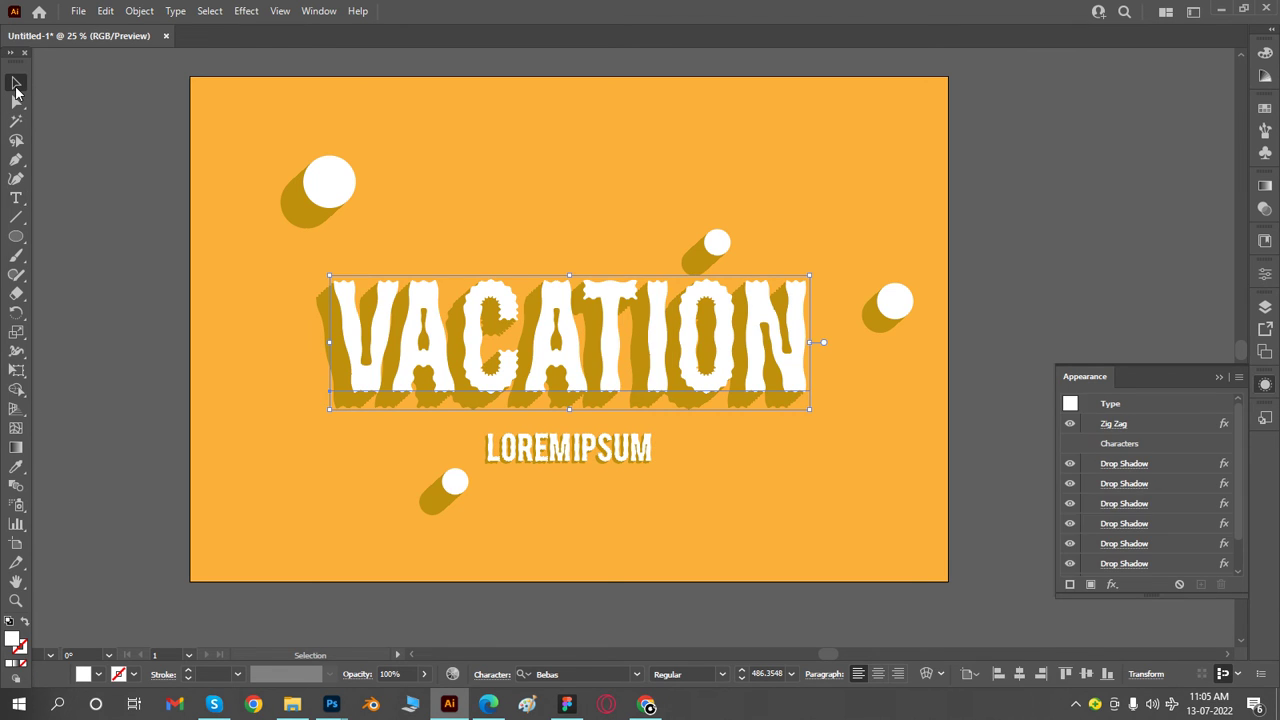
left_click(123, 196)
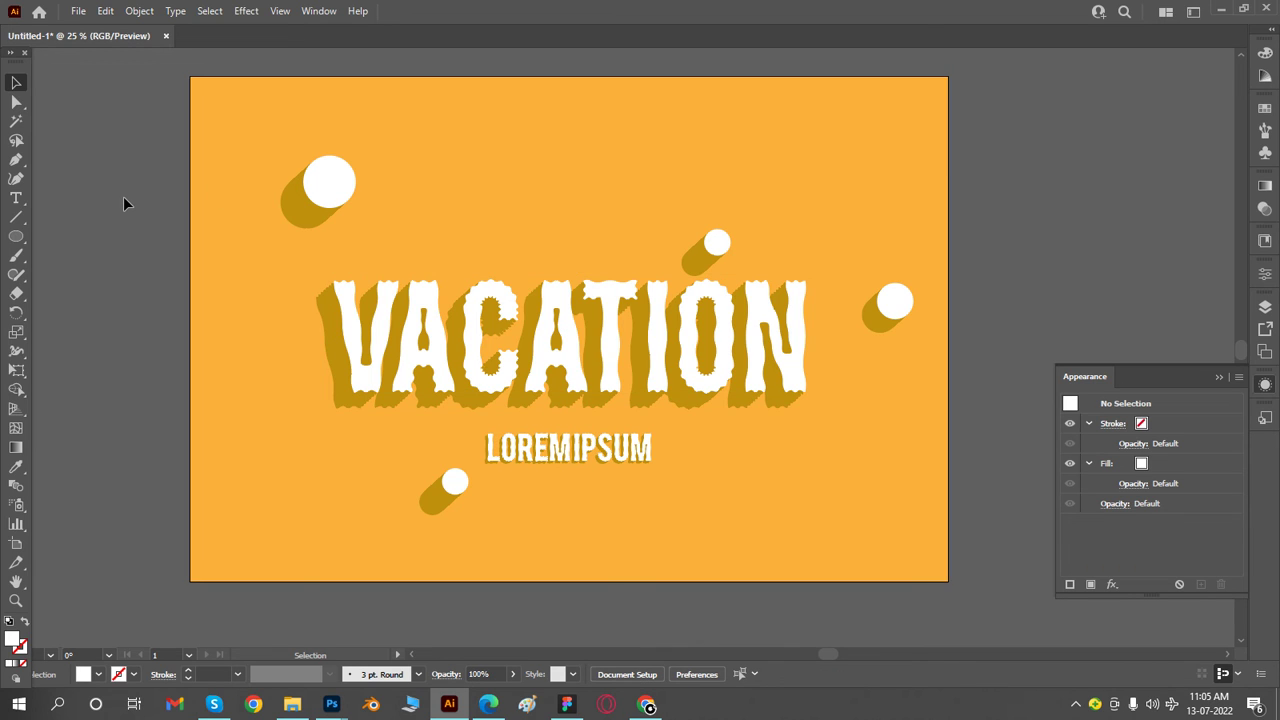
- Draw a hexagon about 411 px wide and 356 px high above the VACATION text and swap its white fill to the stroke
left_click(15, 239)
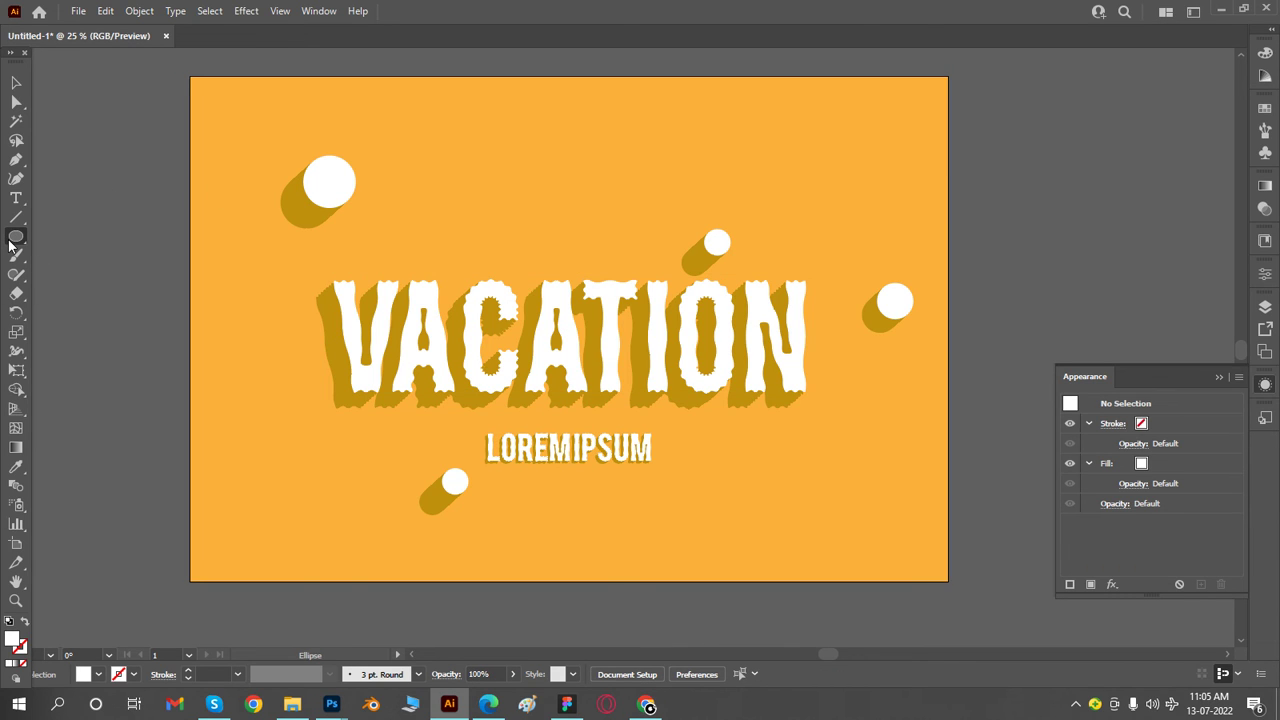
left_click_drag(15, 239, 94, 294)
left_click_drag(491, 155, 528, 191)
left_click(554, 160, "ctrl")
left_click(585, 310, "ctrl")
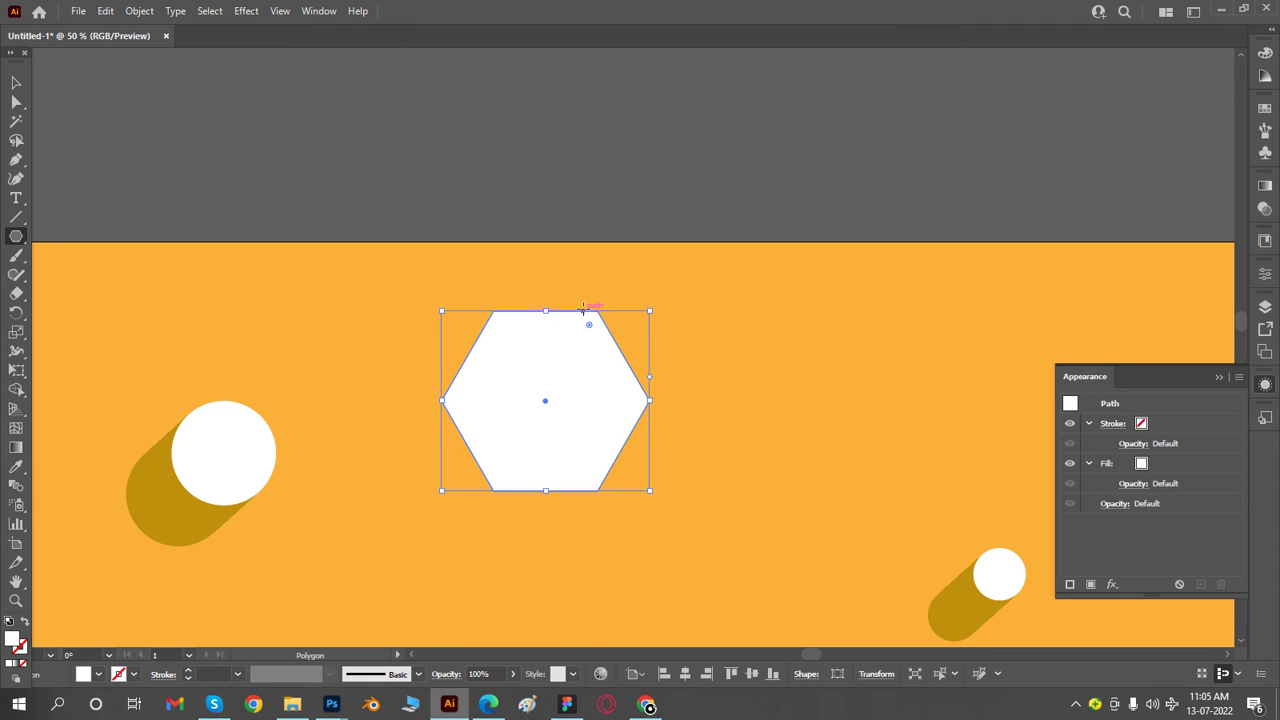
left_click(1265, 273)
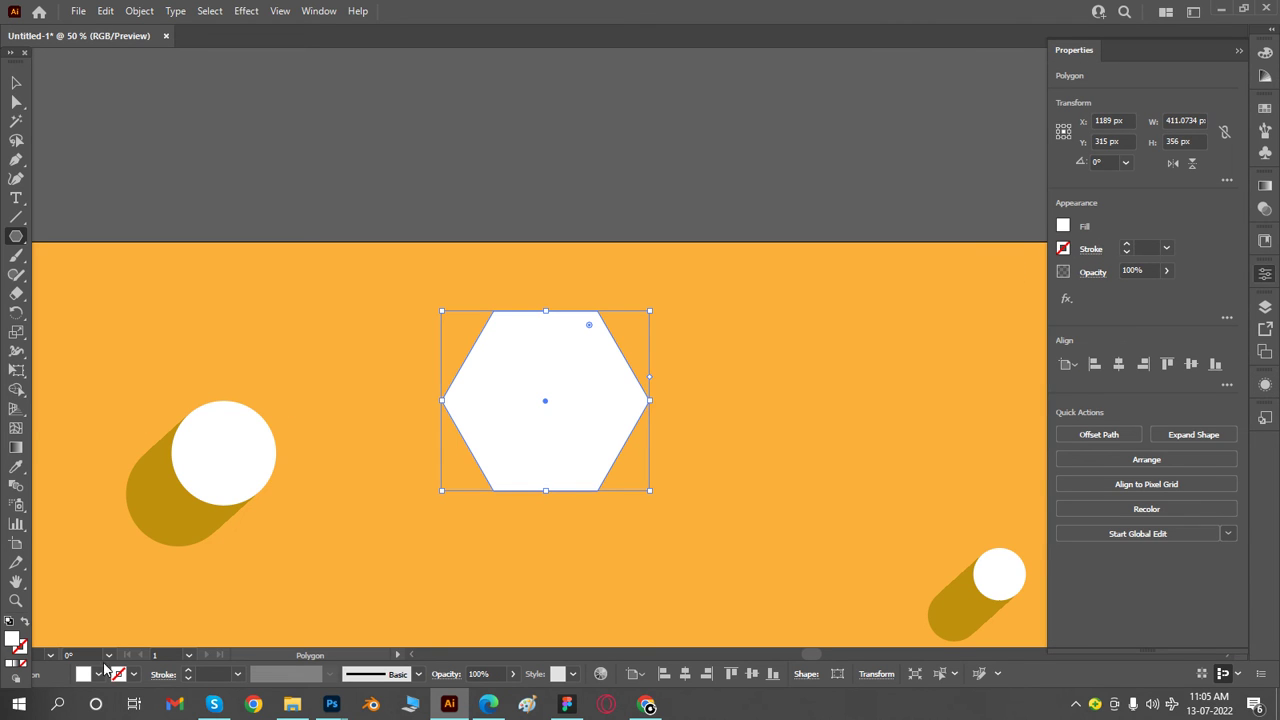
left_click(24, 621)
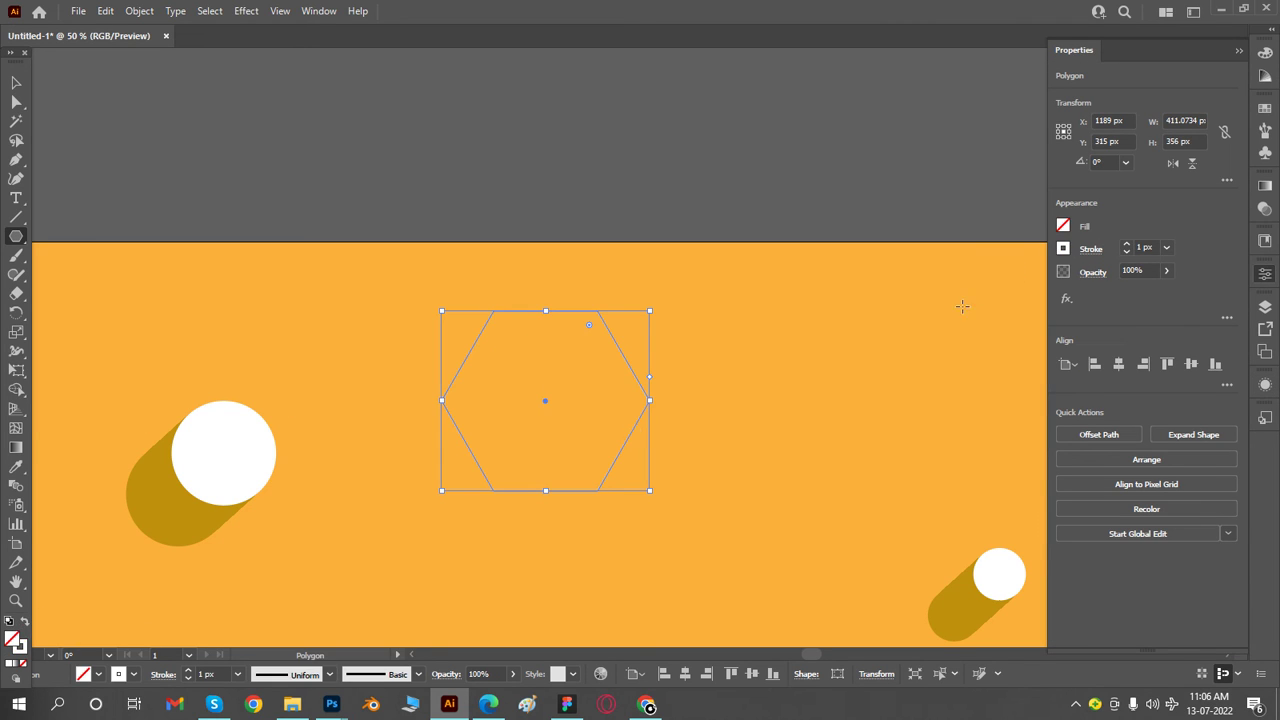
- Set the hexagon's stroke weight to 10 px and deselect it
left_click(1146, 247)
key("Up")
key("Up")
key("Up")
key("Up")
key("Up")
key("Up")
key("Up")
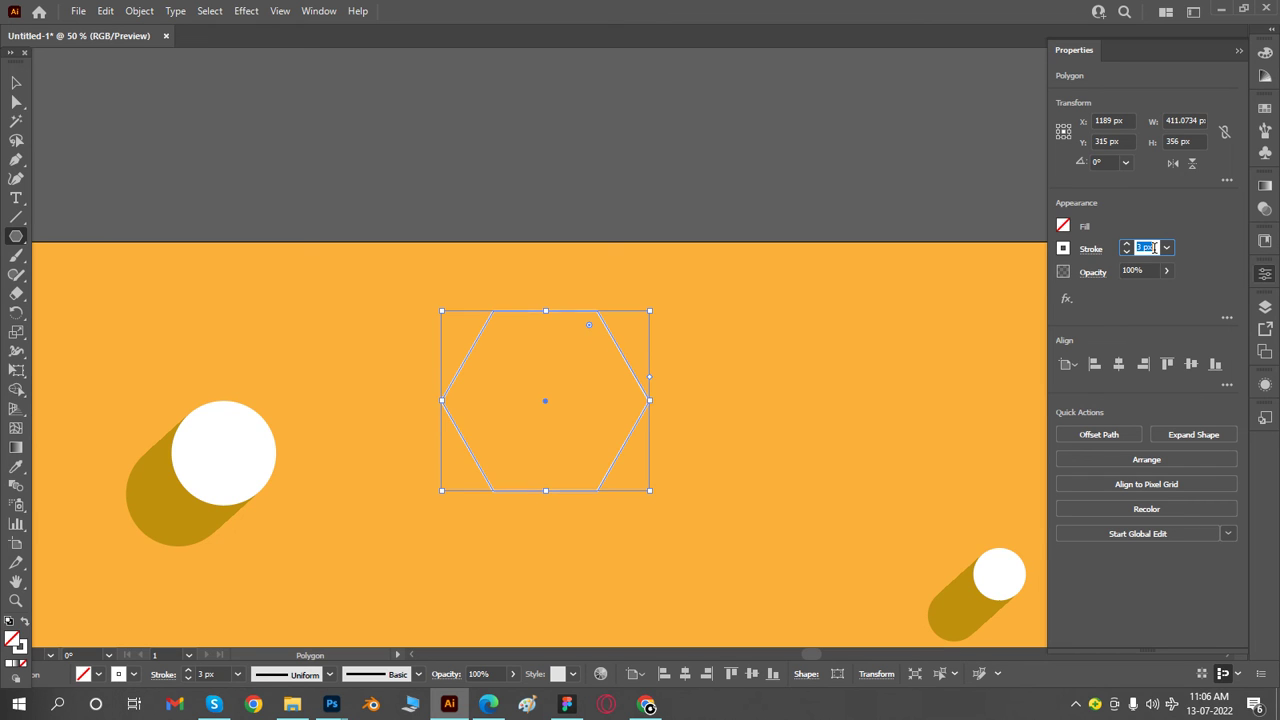
key("Up")
key("Up")
left_click(16, 82)
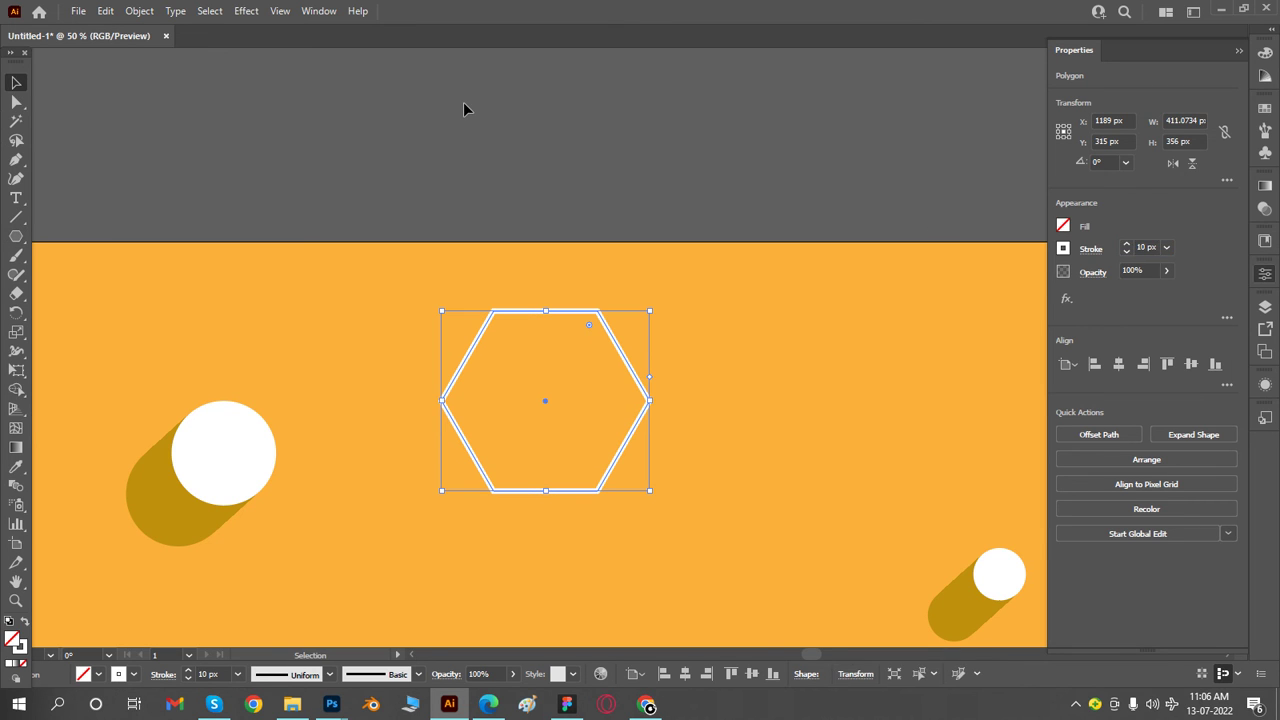
left_click(463, 102)
- Move the outlined hexagon closer to the VACATION text, to about X 1382 px and Y 463 px
left_click_drag(717, 428, 718, 428)
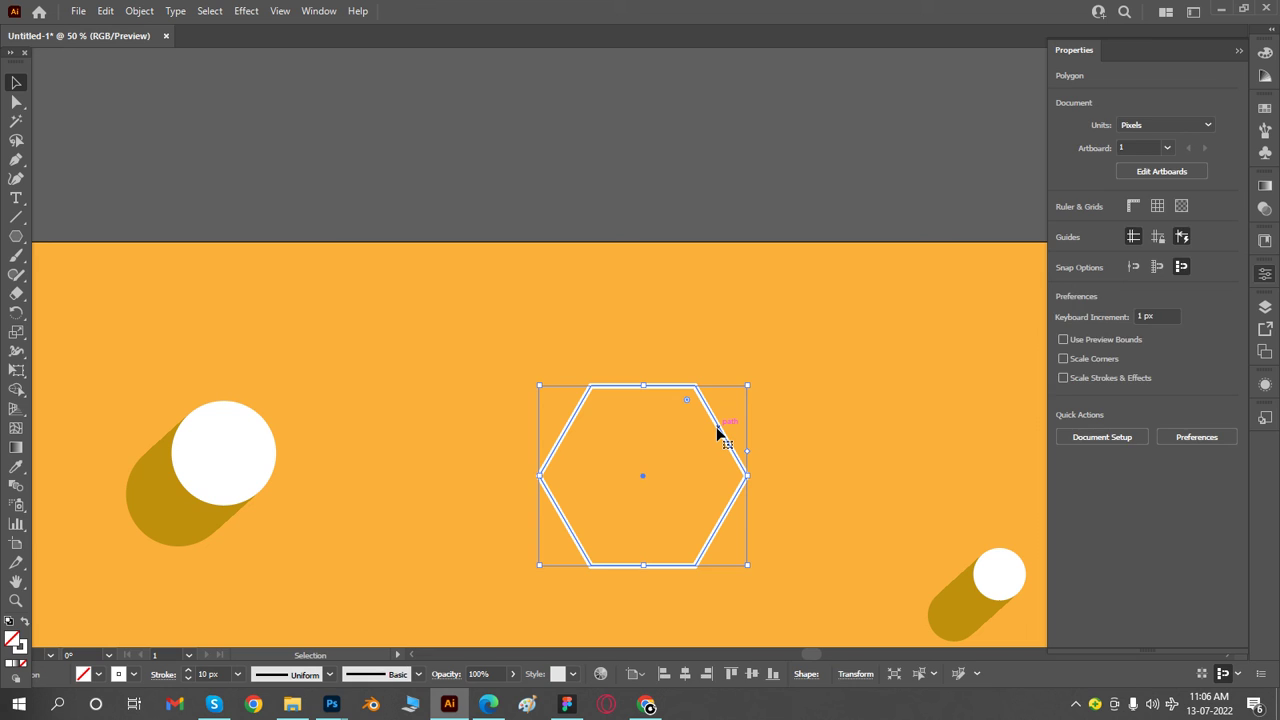
key("ctrl+plus")
left_click_drag(592, 406, 620, 423)
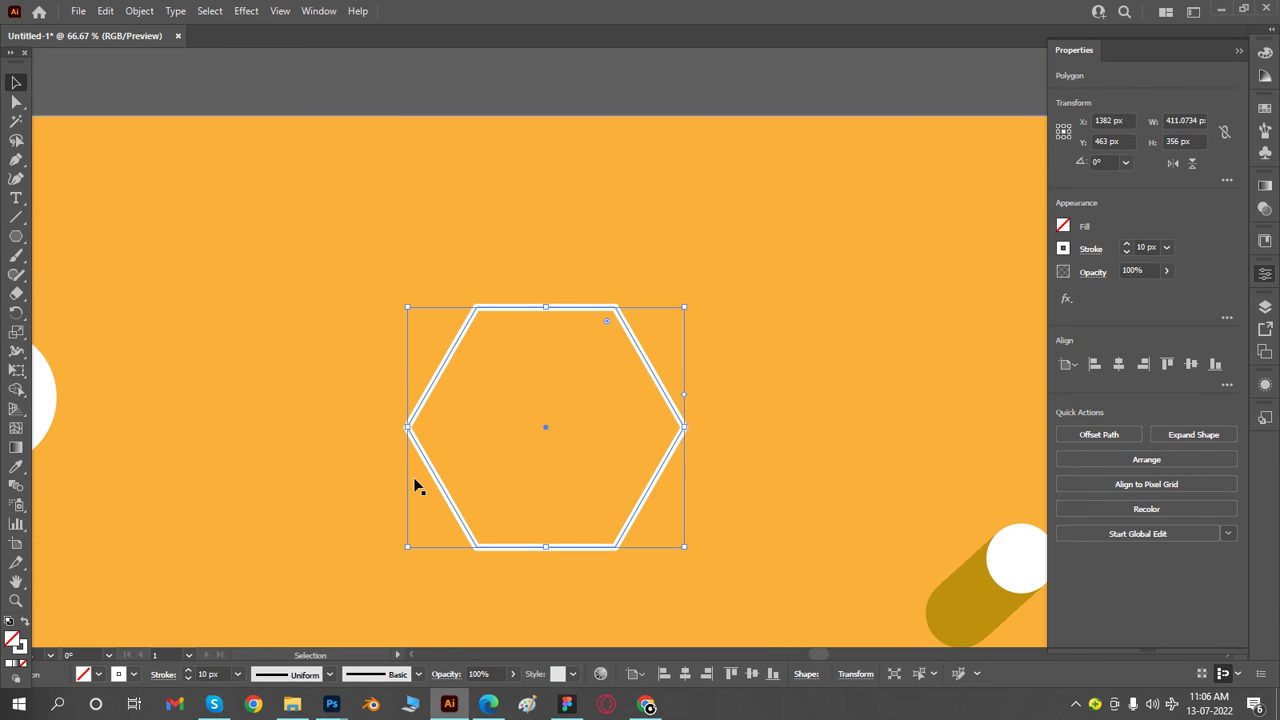
- Use Free Transform's Perspective Distort to narrow the hexagon's right side, making the shape about 298 px high
left_click(23, 373)
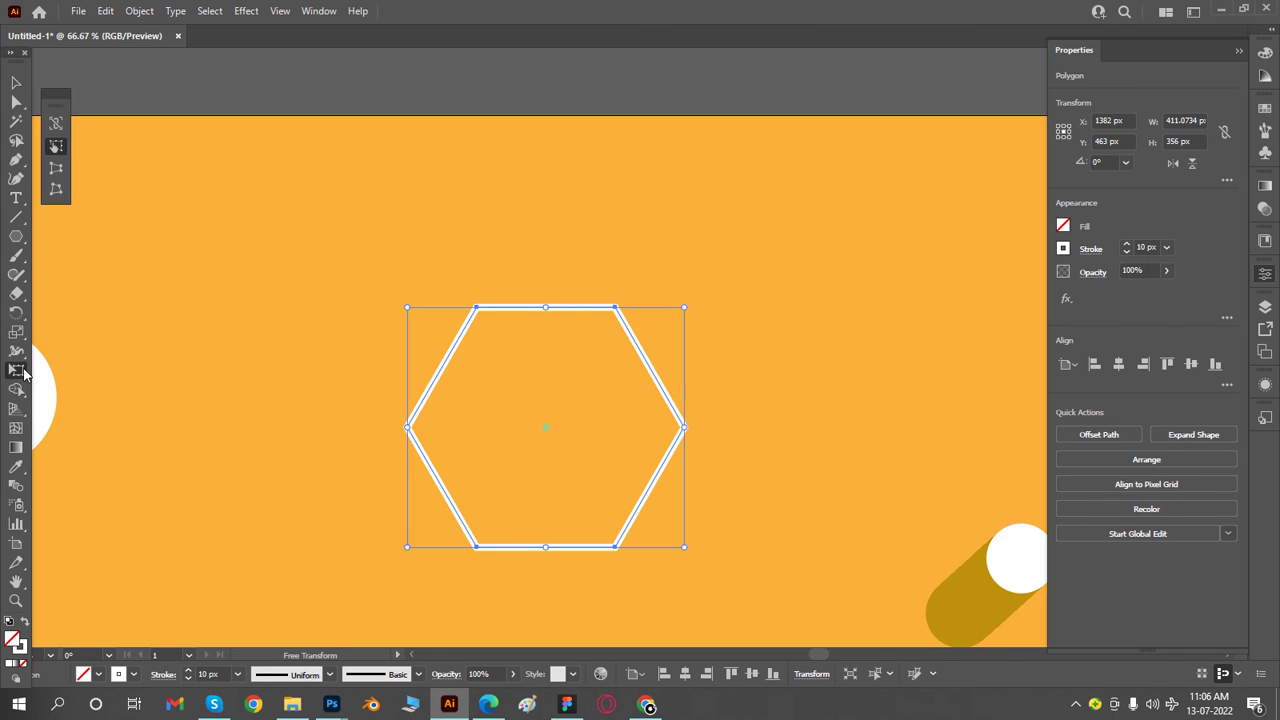
left_click_drag(64, 116, 193, 363)
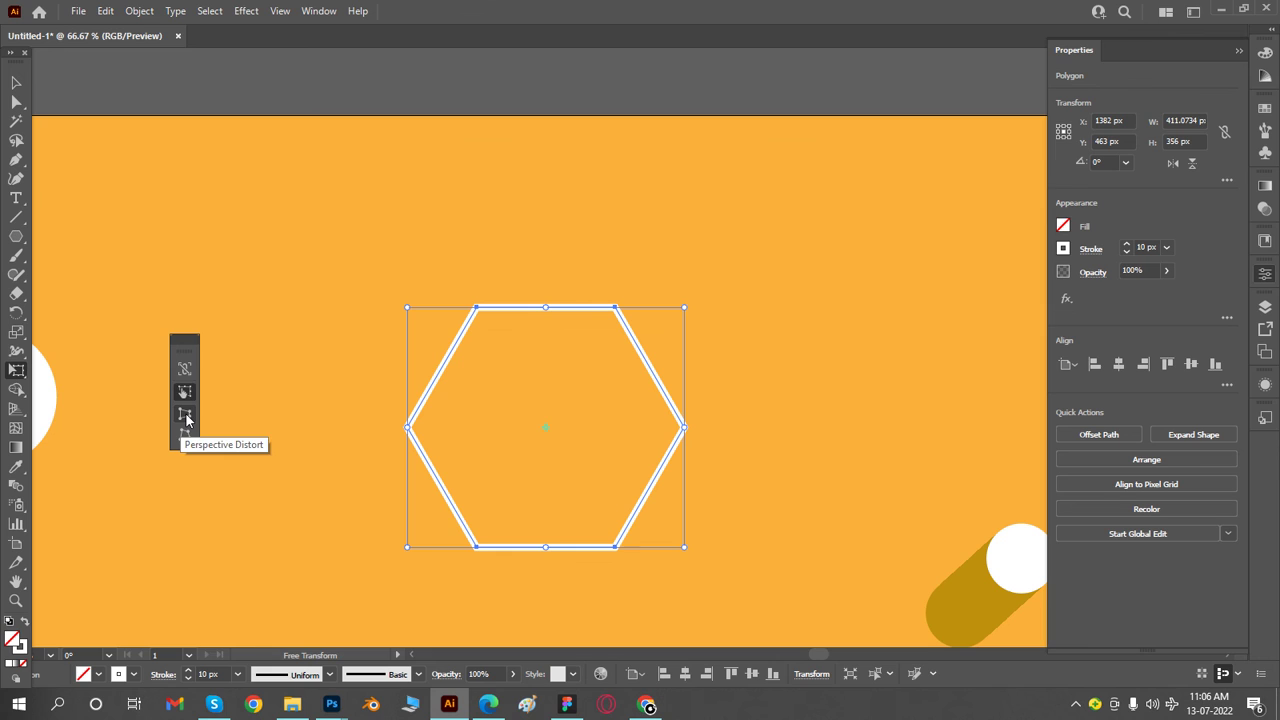
left_click(186, 416)
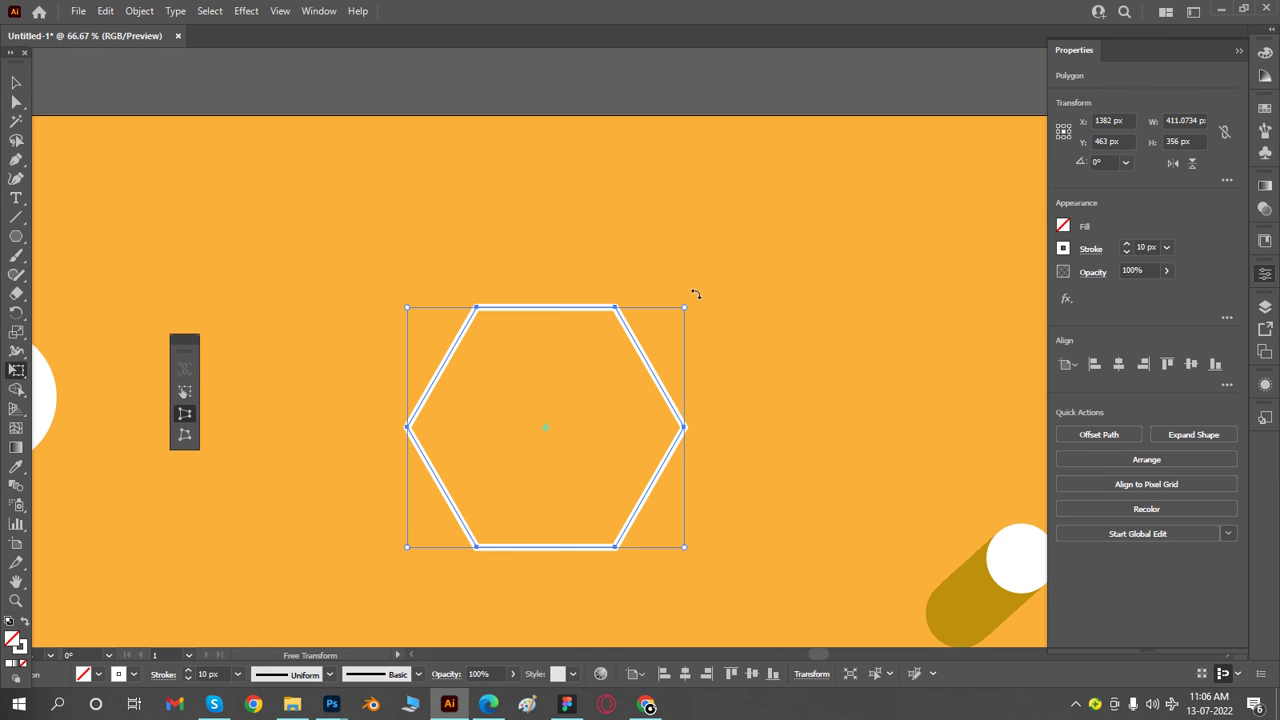
left_click_drag(685, 308, 686, 360)
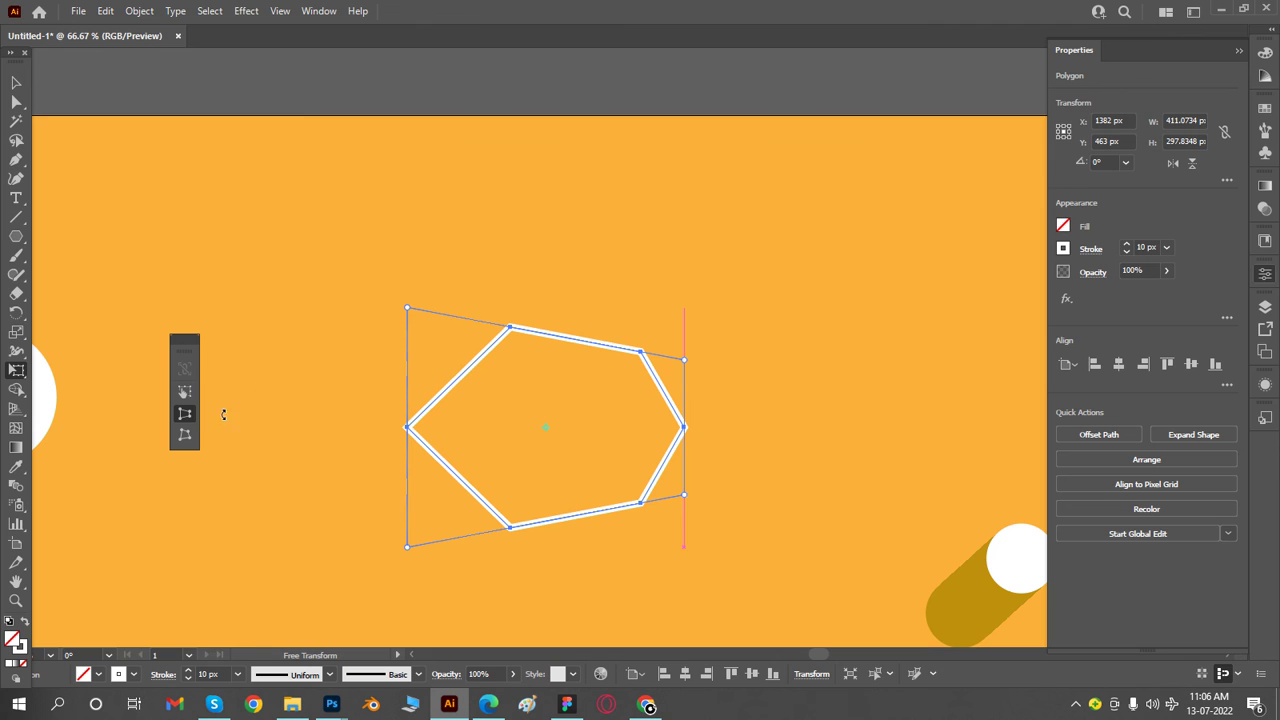
- Use Free Distort to pull the polygon's lower-left corner outward and its upper-left corner inward, making it about 265 px wide and 366 px high
left_click(184, 434)
left_click_drag(416, 558, 364, 624)
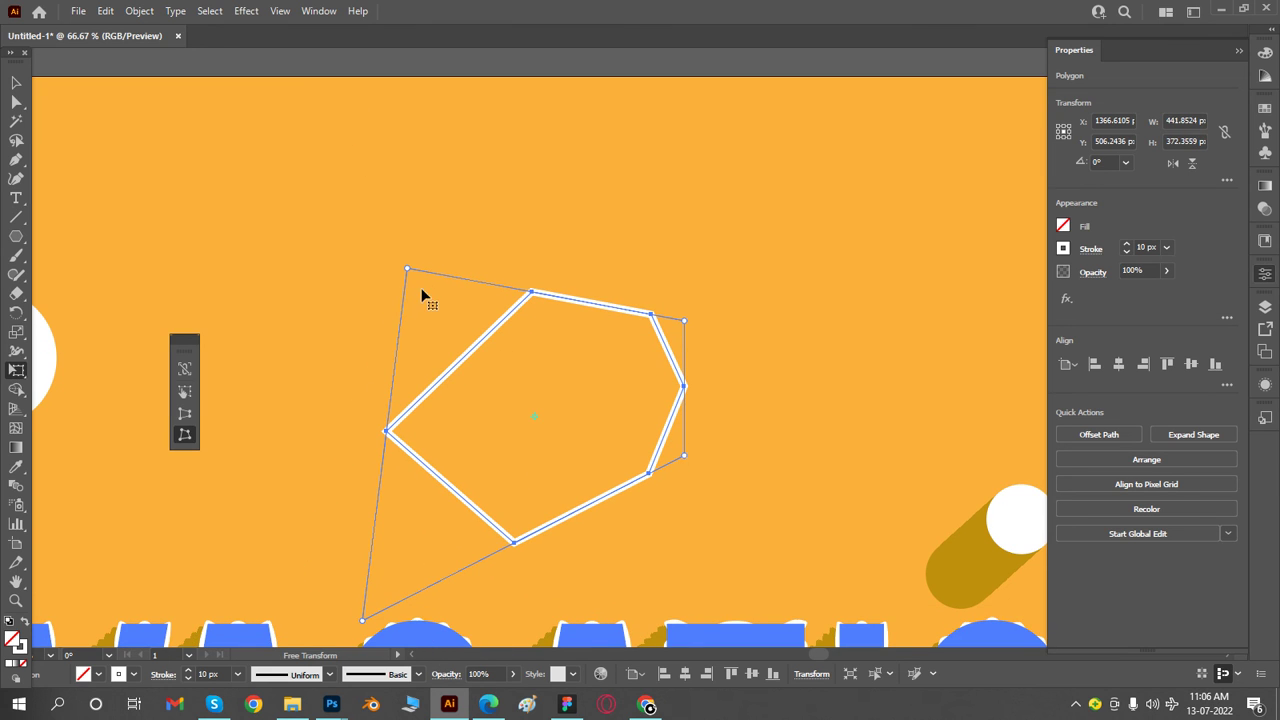
left_click_drag(408, 272, 561, 269)
left_click(16, 82)
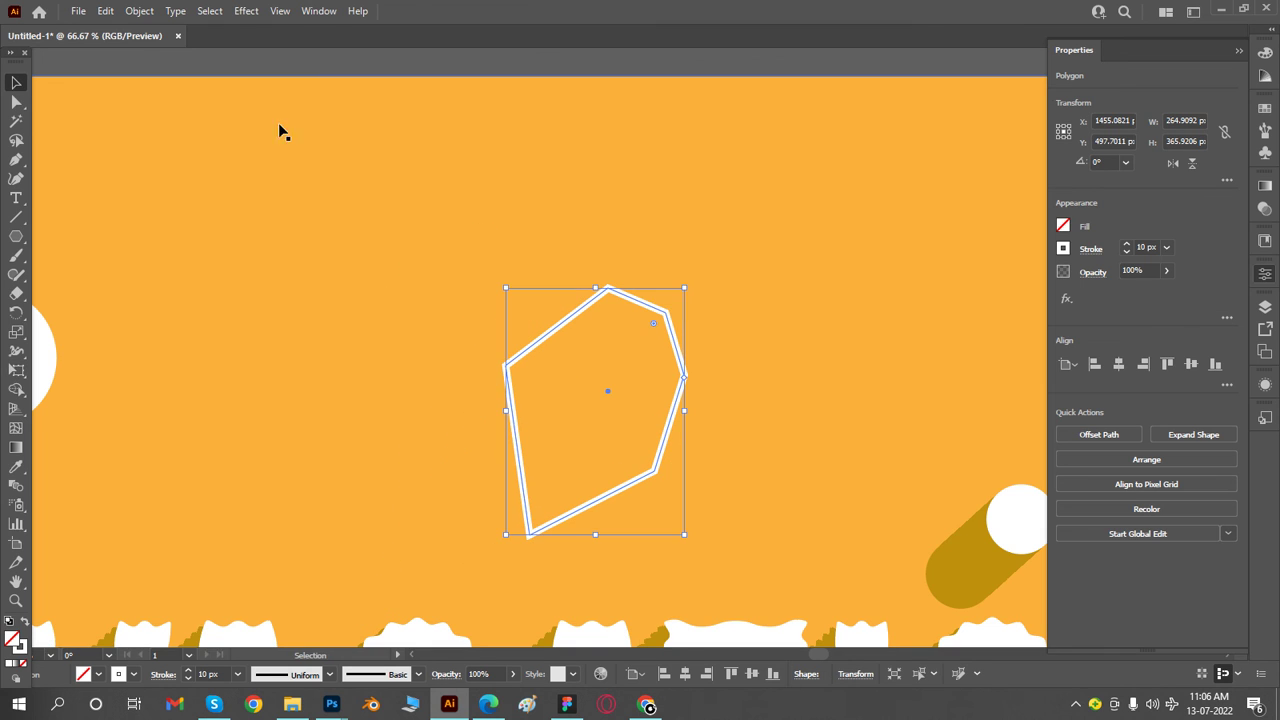
- Delete the distorted polygon from above the VACATION text
left_click(300, 130)
left_click(632, 296)
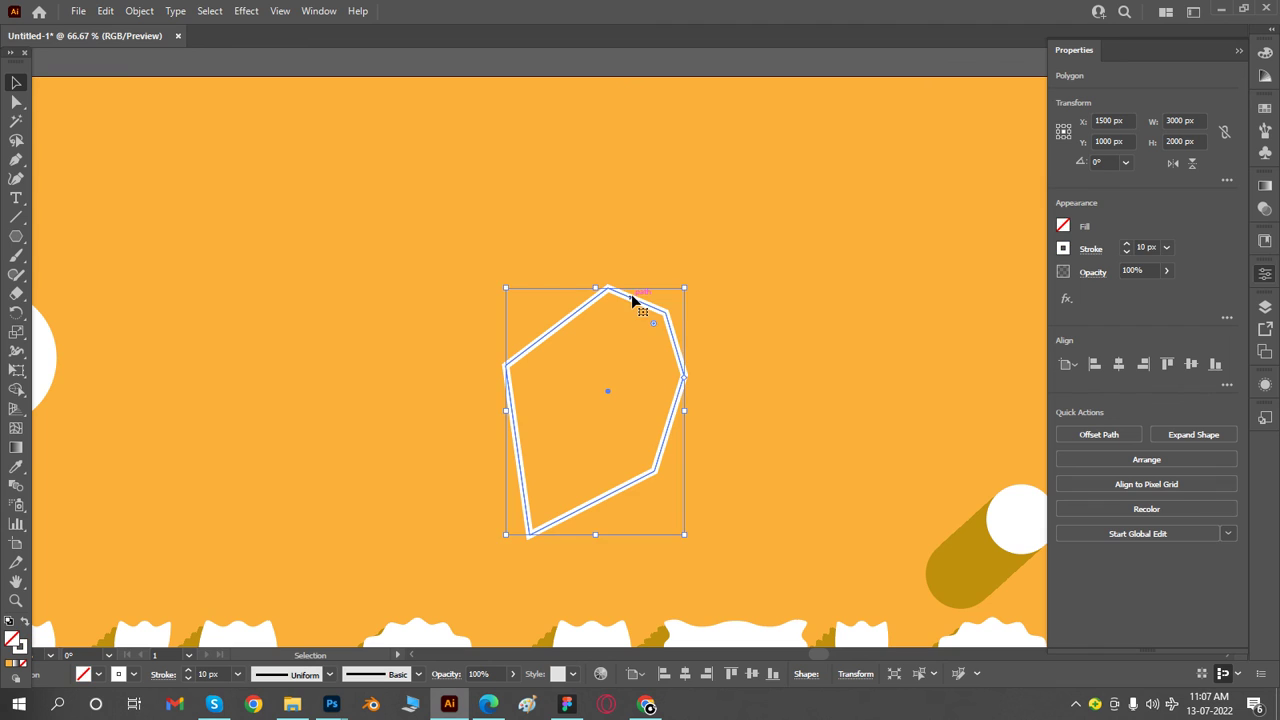
key("Delete")
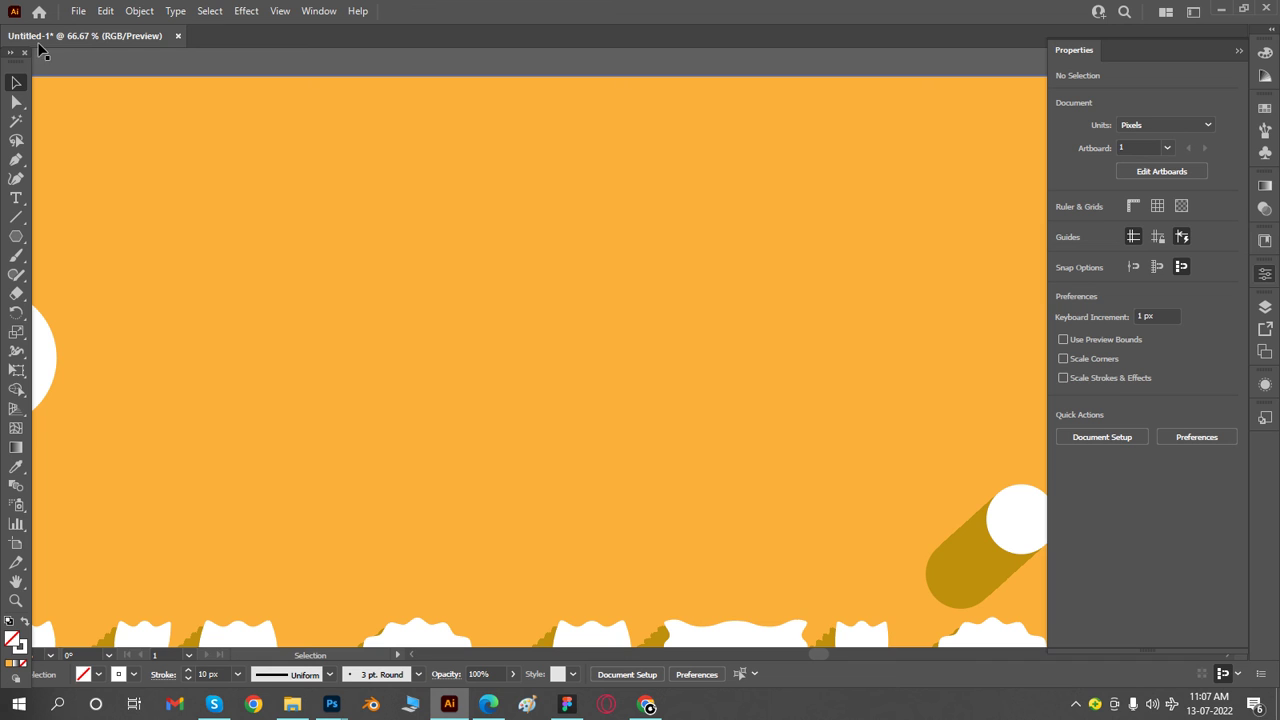
- Zoom out and center the whole artboard to review the finished VACATION poster
left_click(585, 480, "ctrl+alt")
left_click(586, 480, "ctrl+alt")
left_click(586, 480, "ctrl+alt")
left_click_drag(847, 317, 787, 389)
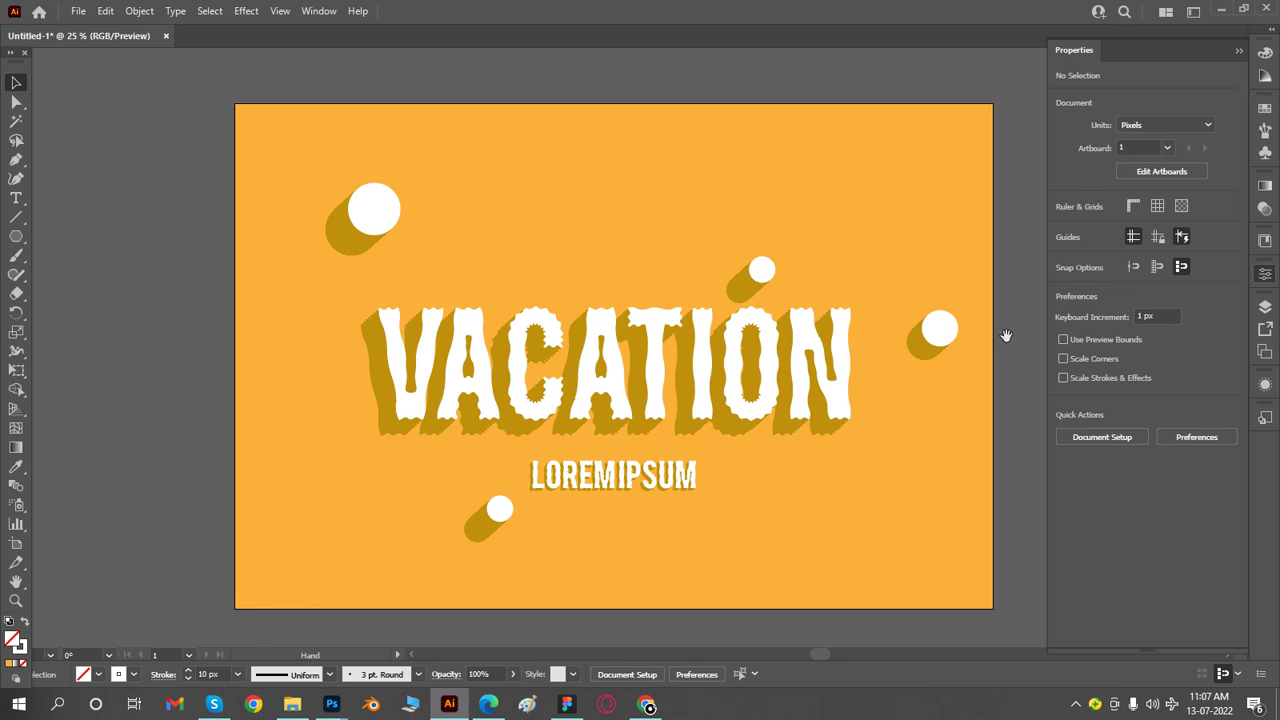
left_click_drag(1005, 337, 966, 349)
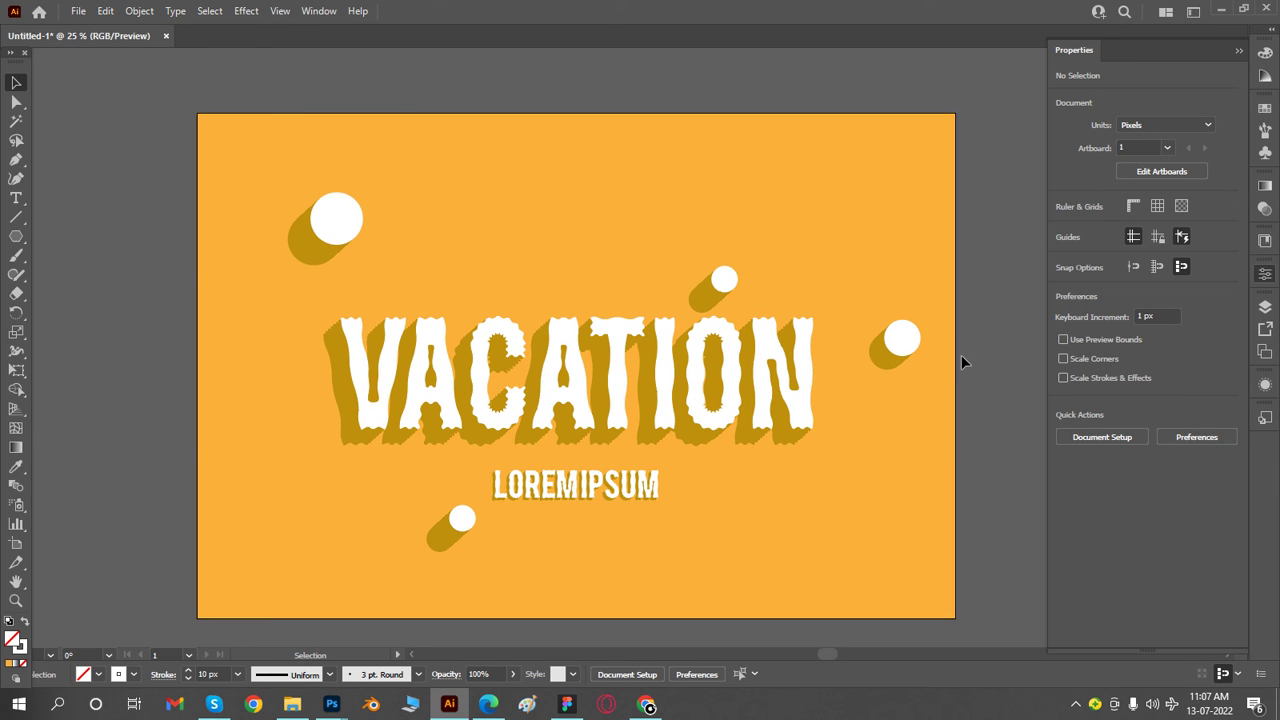